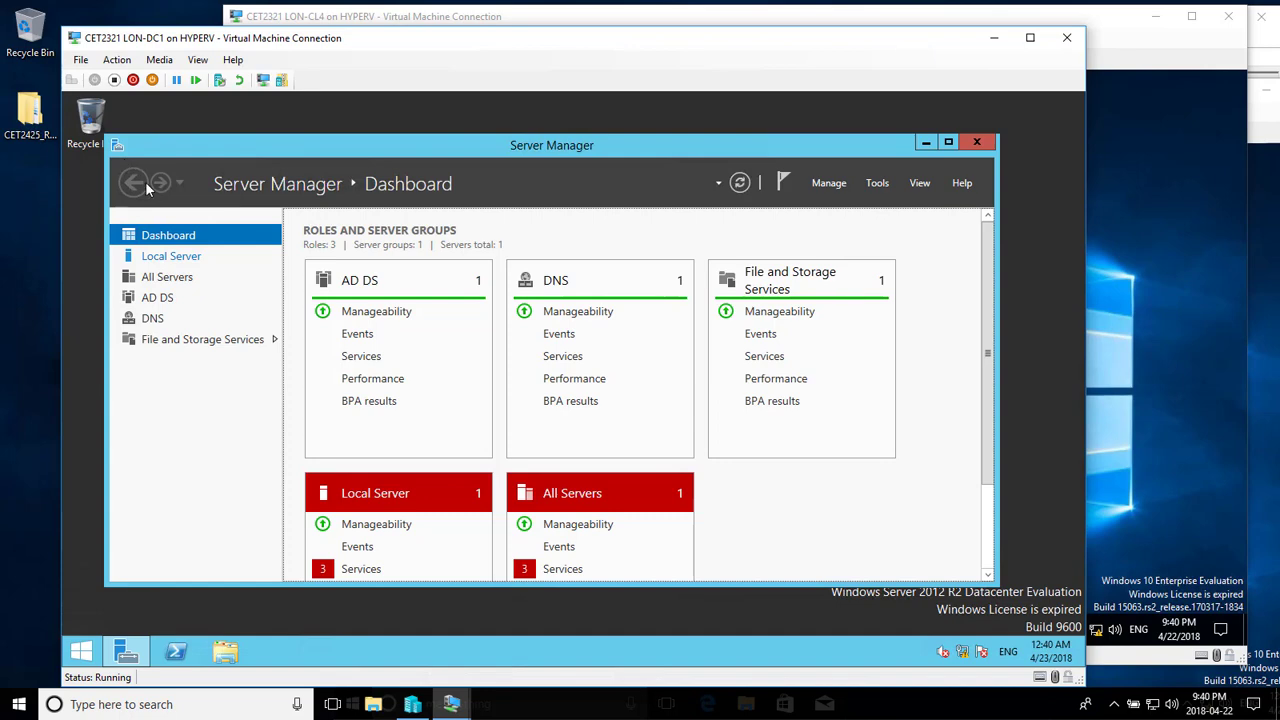
# - Open Active Directory Users and Computers and start a New User in adatum.com's Users container
pyautogui.click(880, 190)
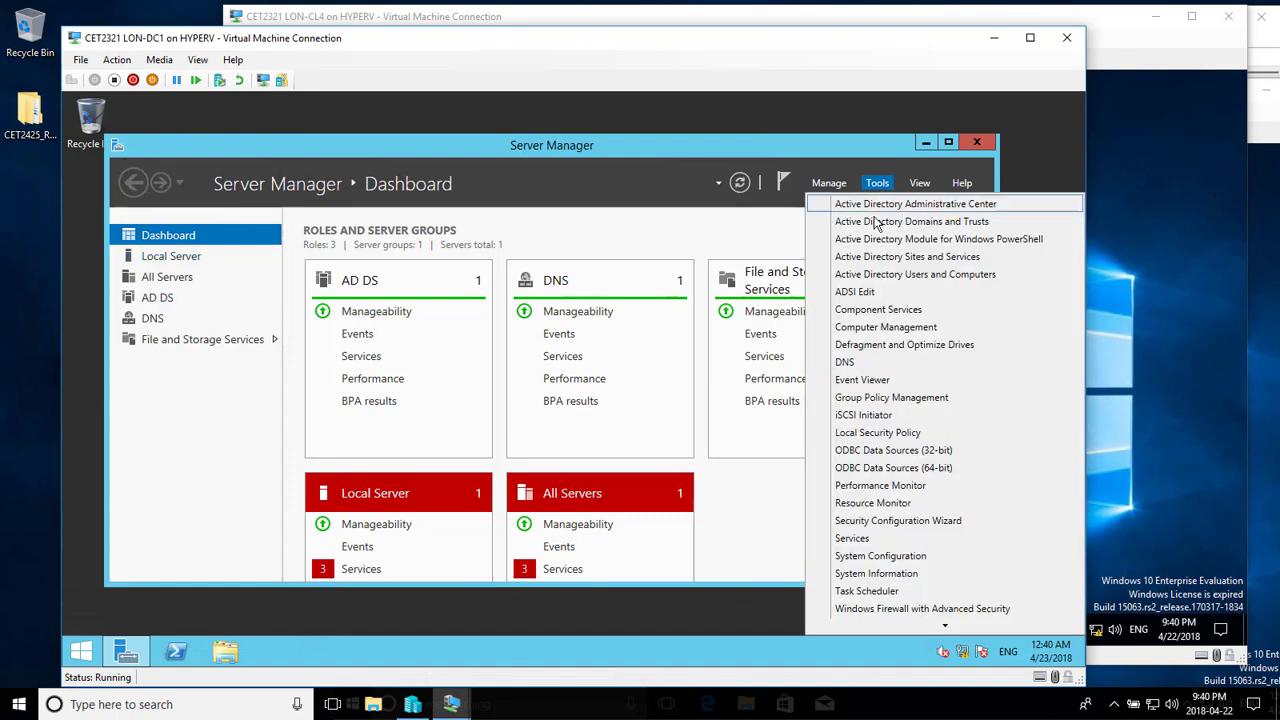
pyautogui.click(890, 275)
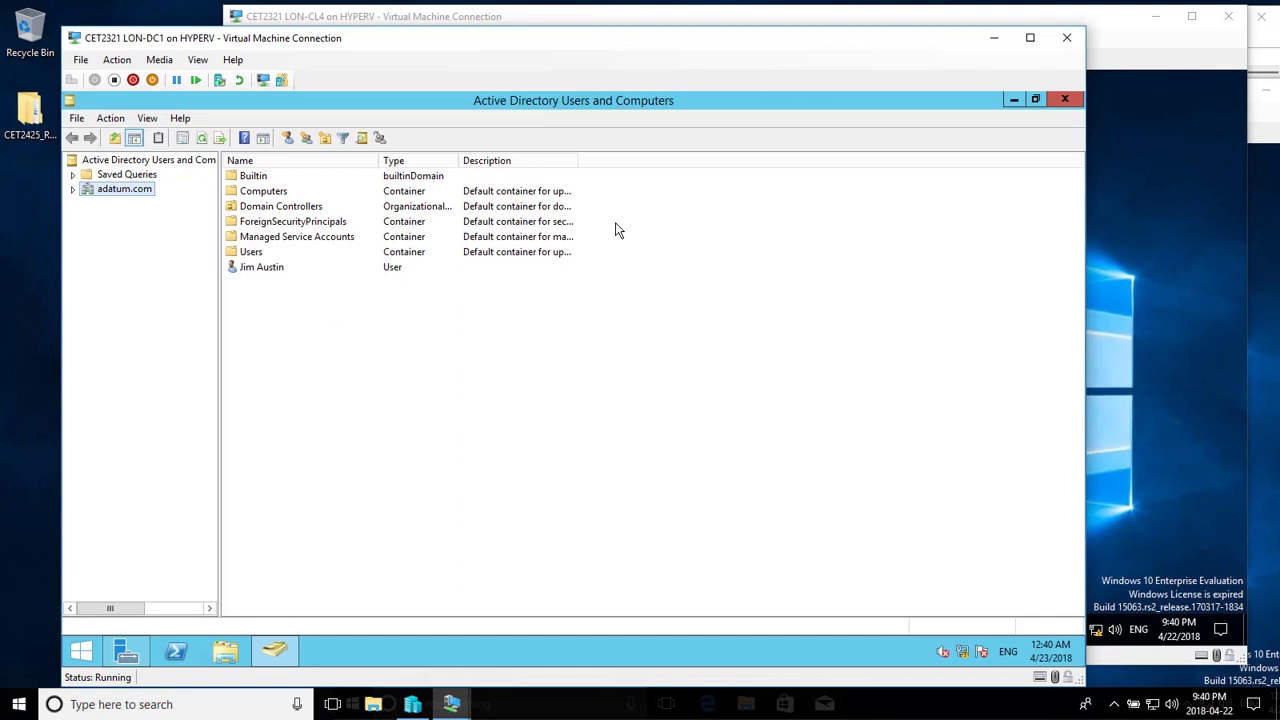
pyautogui.click(72, 189)
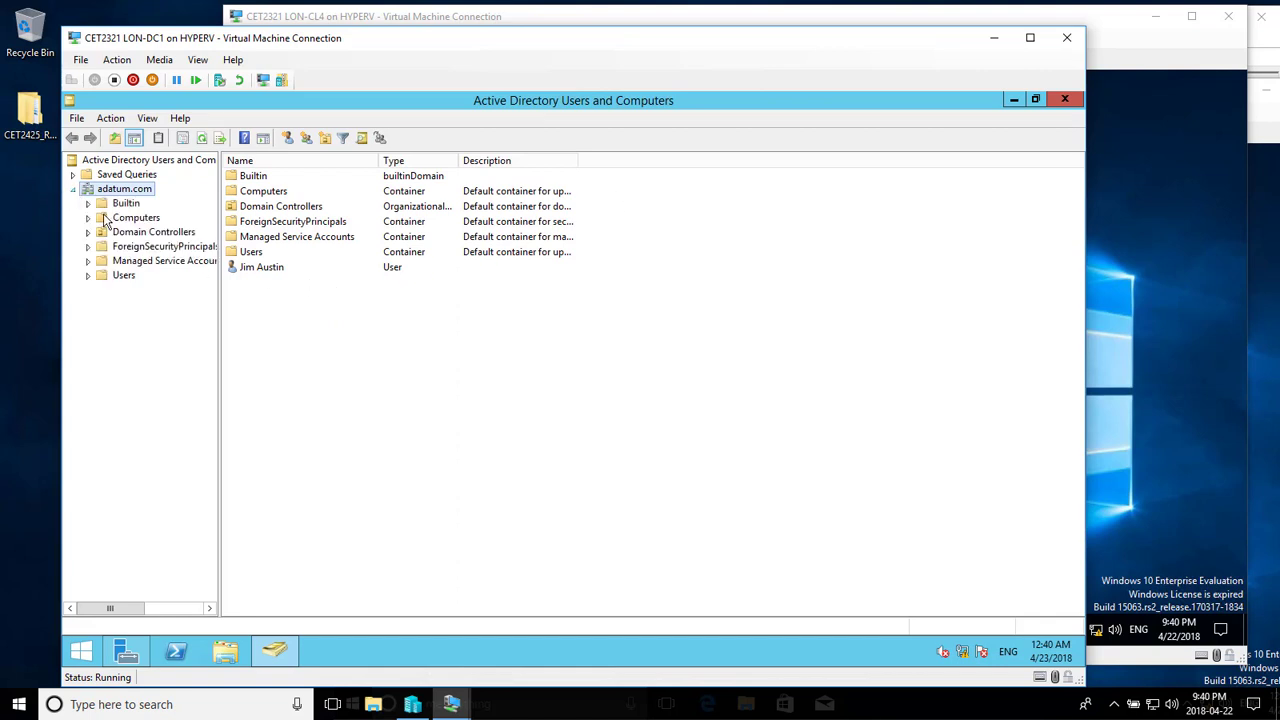
pyautogui.click(123, 275)
pyautogui.rightClick(288, 520)
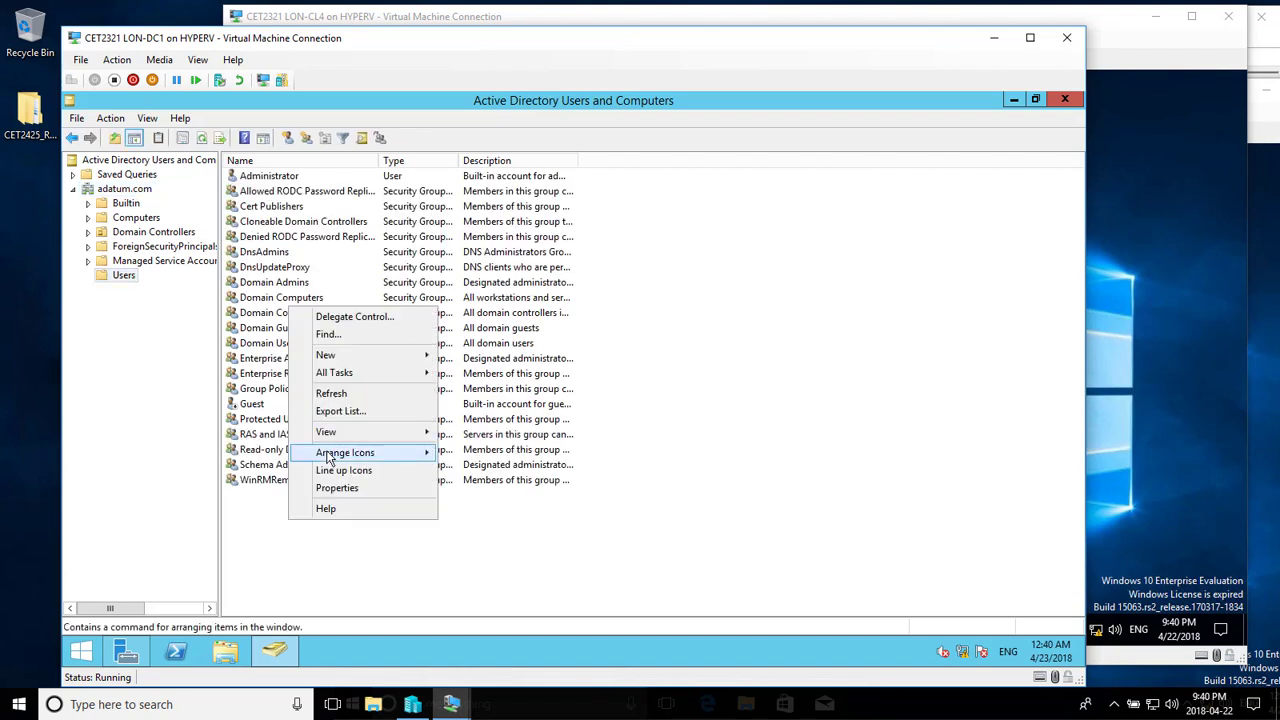
pyautogui.moveTo(362, 360)
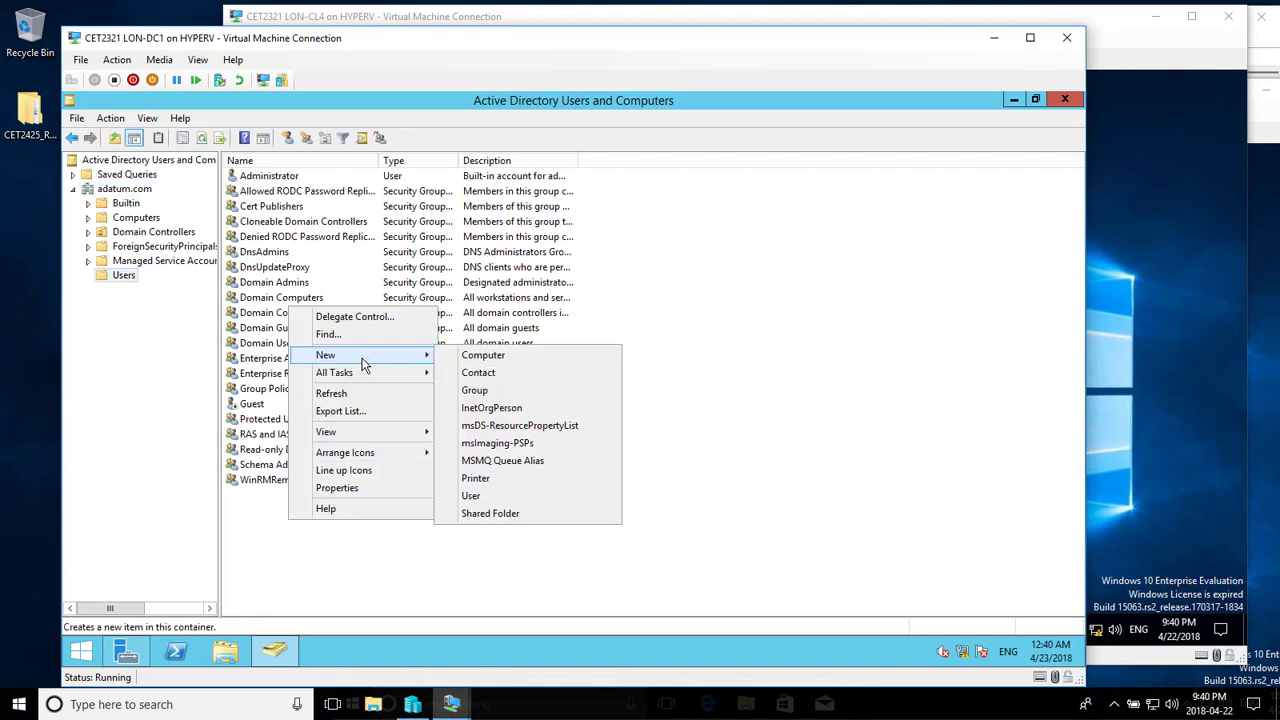
pyautogui.click(490, 496)
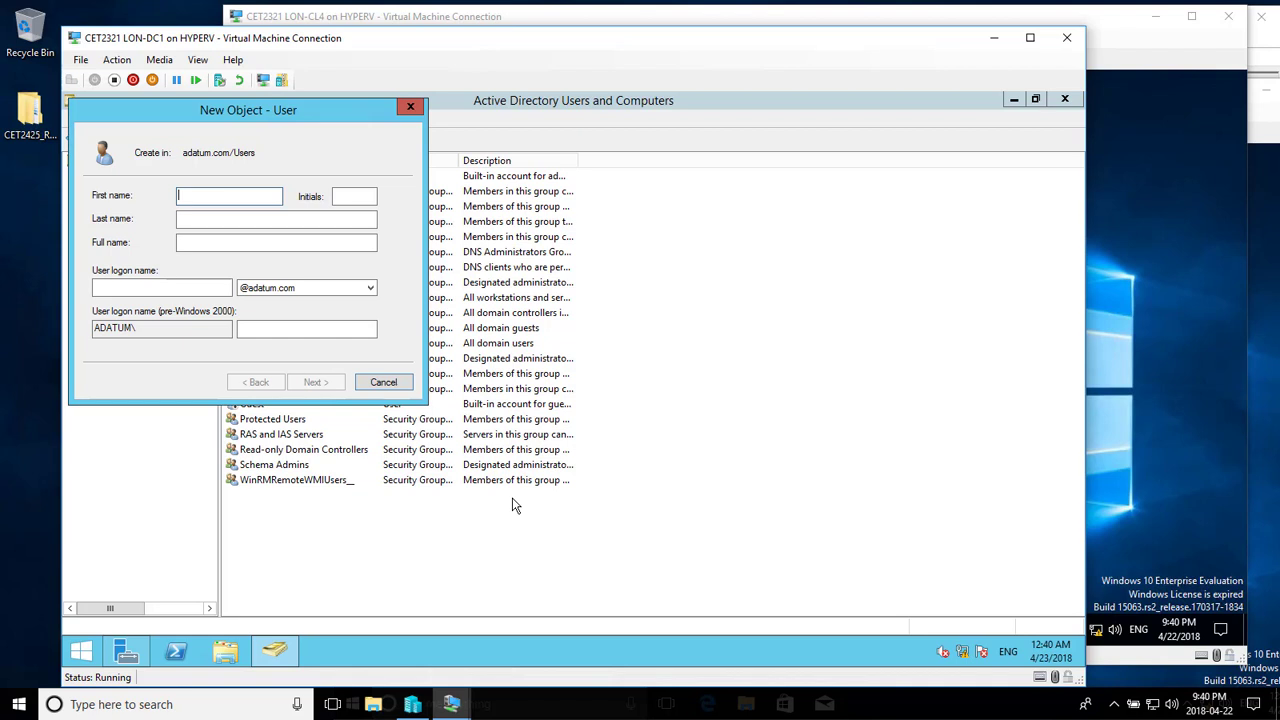
# - Enter the new user's first name, last name and logon name, correcting the Caps Lock mistake
pyautogui.press('Tab')
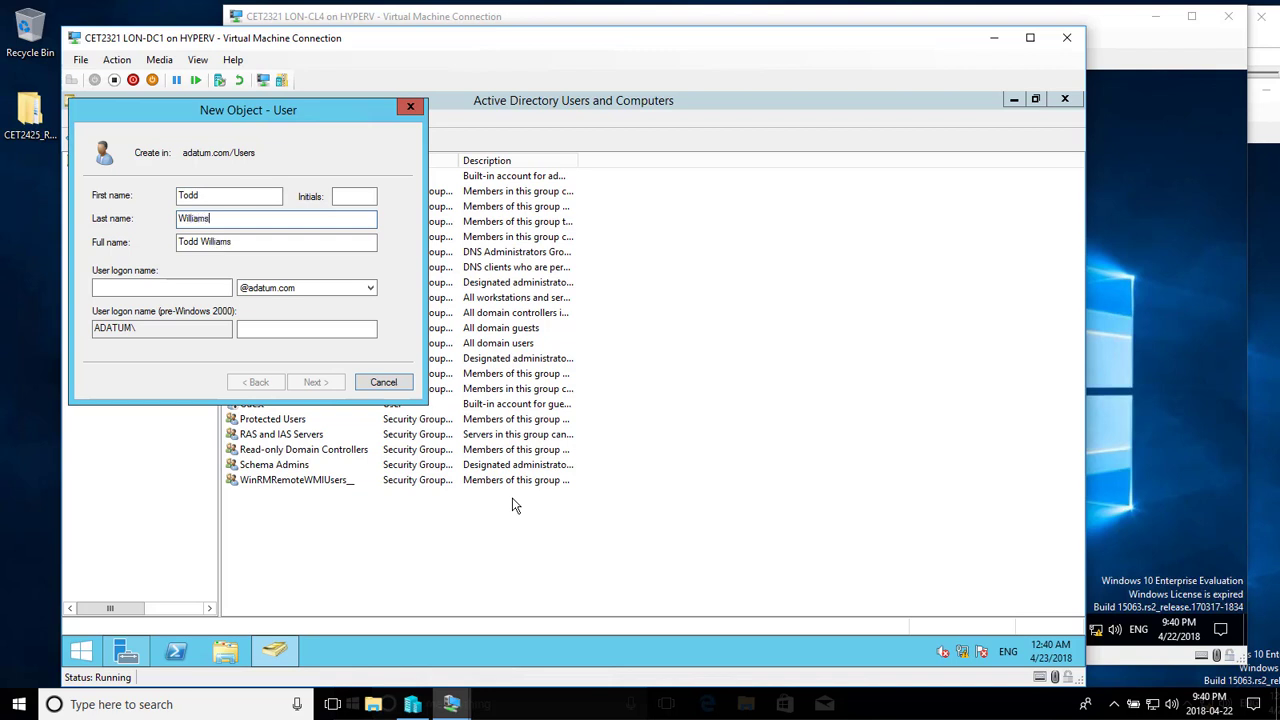
pyautogui.press('Tab')
pyautogui.press('Tab')
pyautogui.press('capslock')
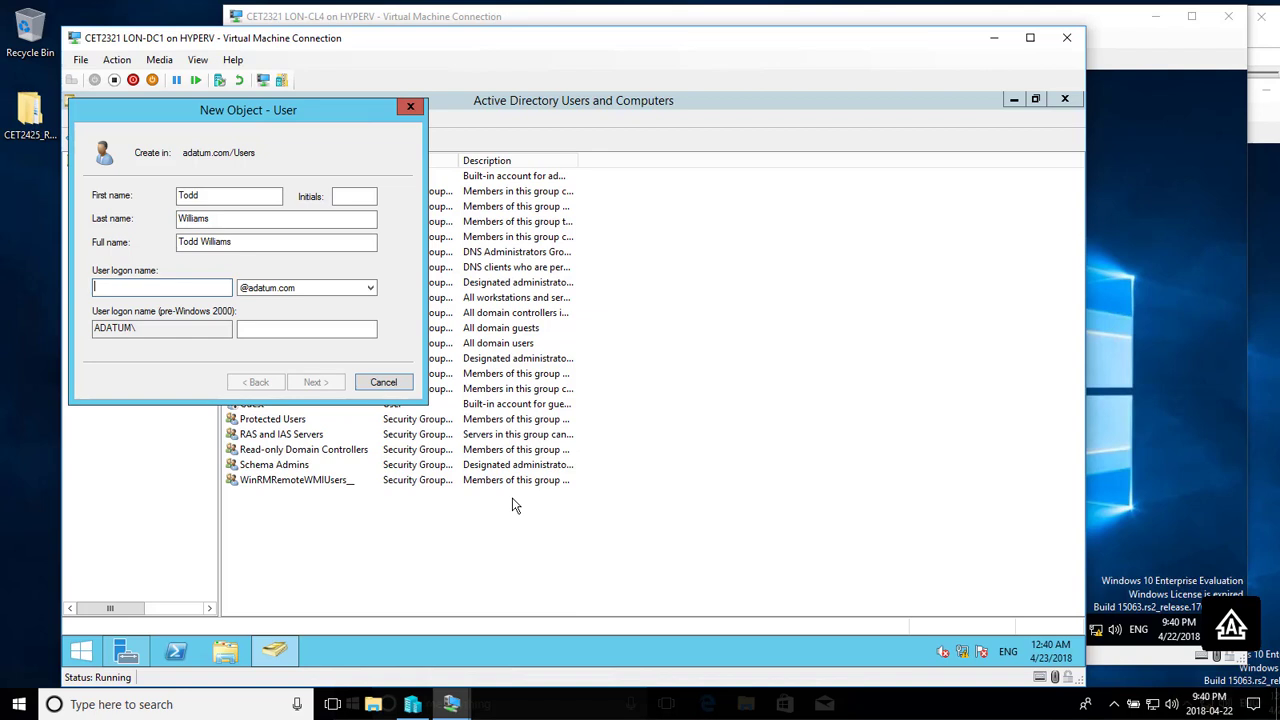
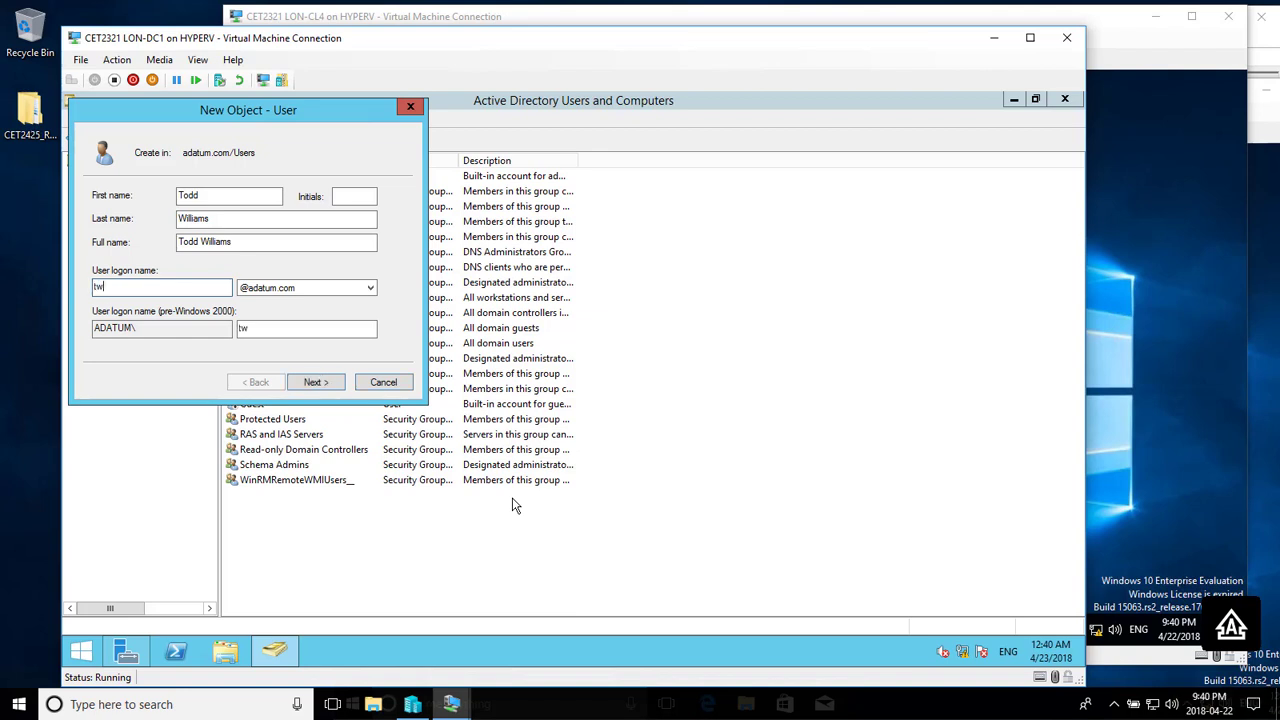
pyautogui.press('capslock')
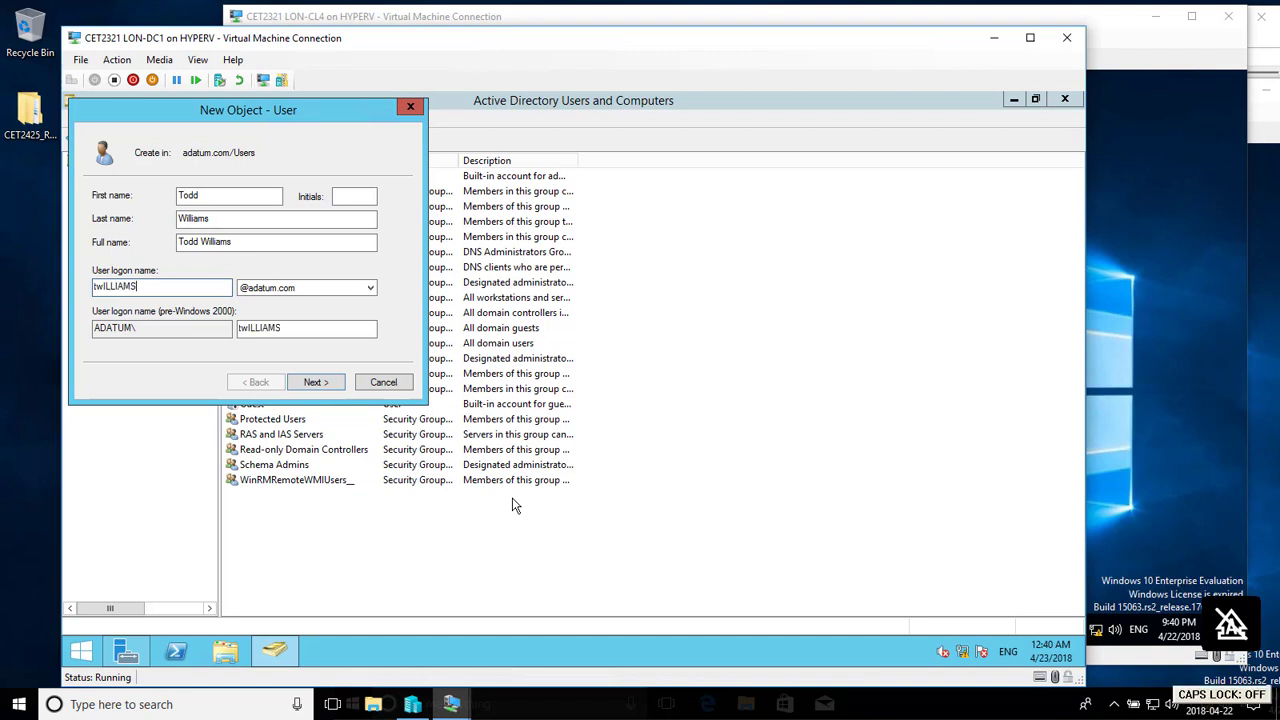
pyautogui.press('BackSpace')
pyautogui.press('BackSpace')
pyautogui.press('BackSpace')
pyautogui.press('BackSpace')
pyautogui.press('BackSpace')
pyautogui.press('BackSpace')
pyautogui.press('BackSpace')
pyautogui.press('BackSpace')
pyautogui.press('BackSpace')
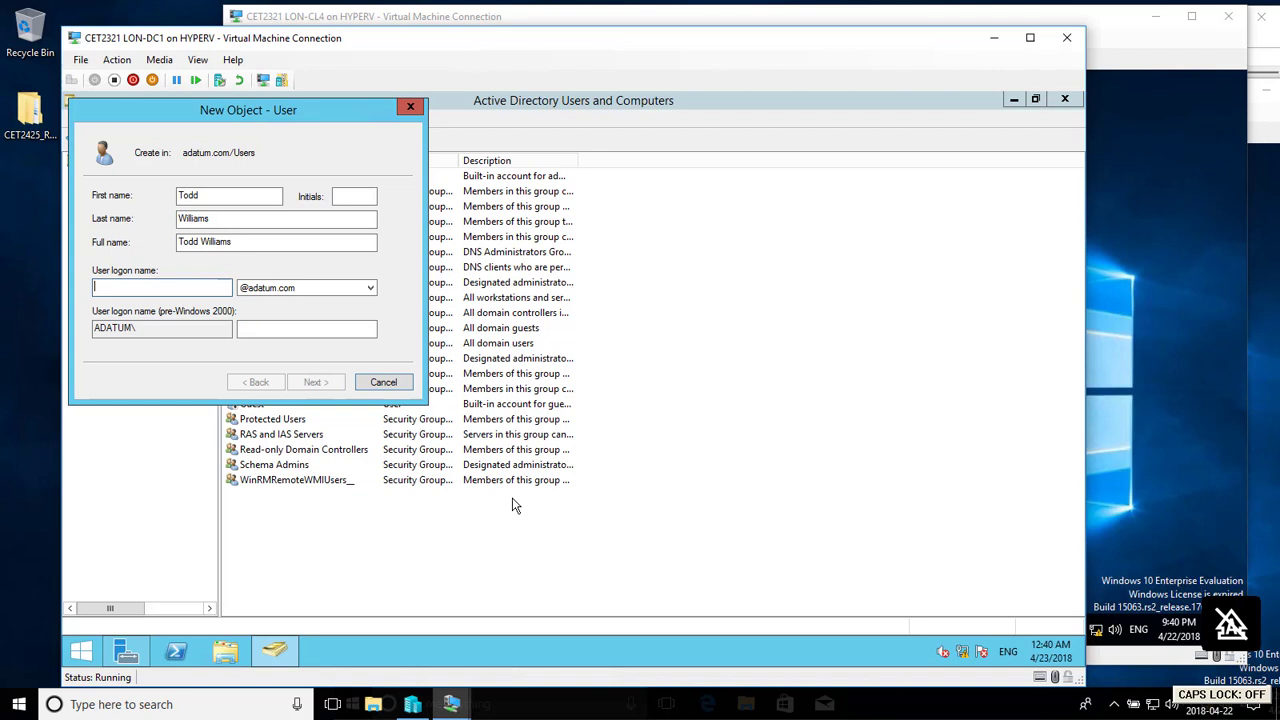
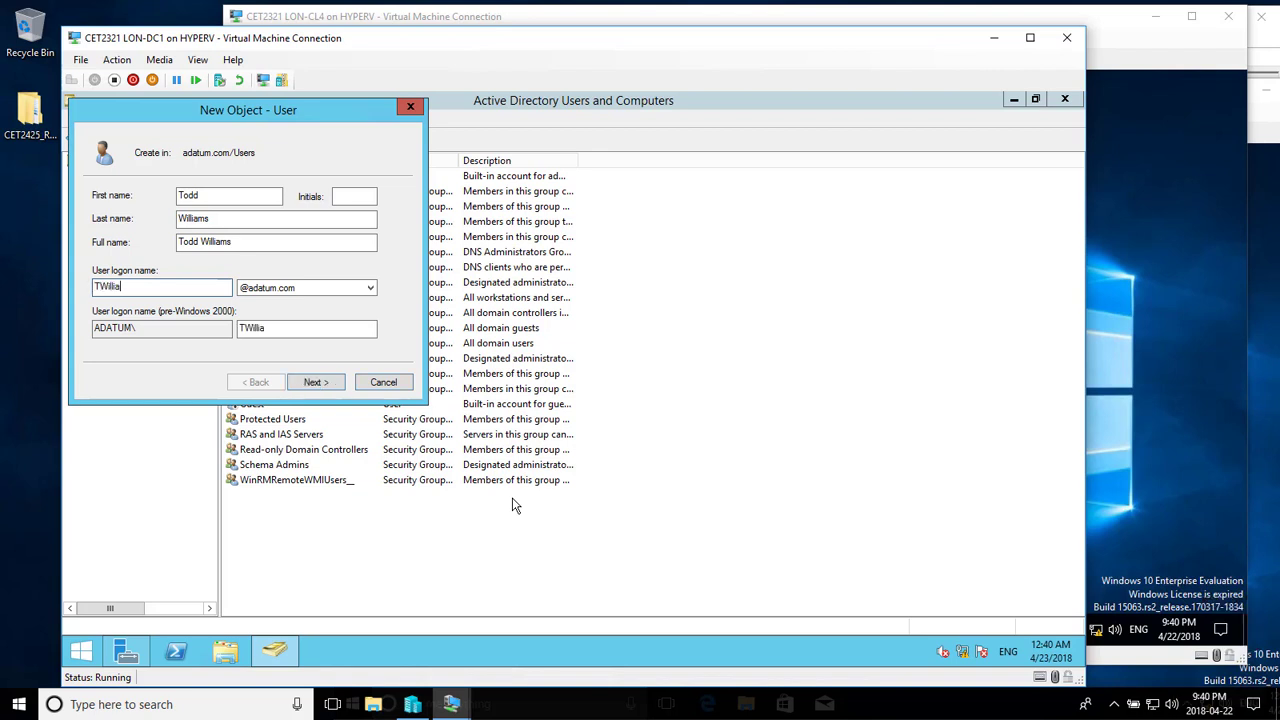
# - Set and confirm a never-expiring password with no forced change at logon, then finish the account
pyautogui.click(318, 381)
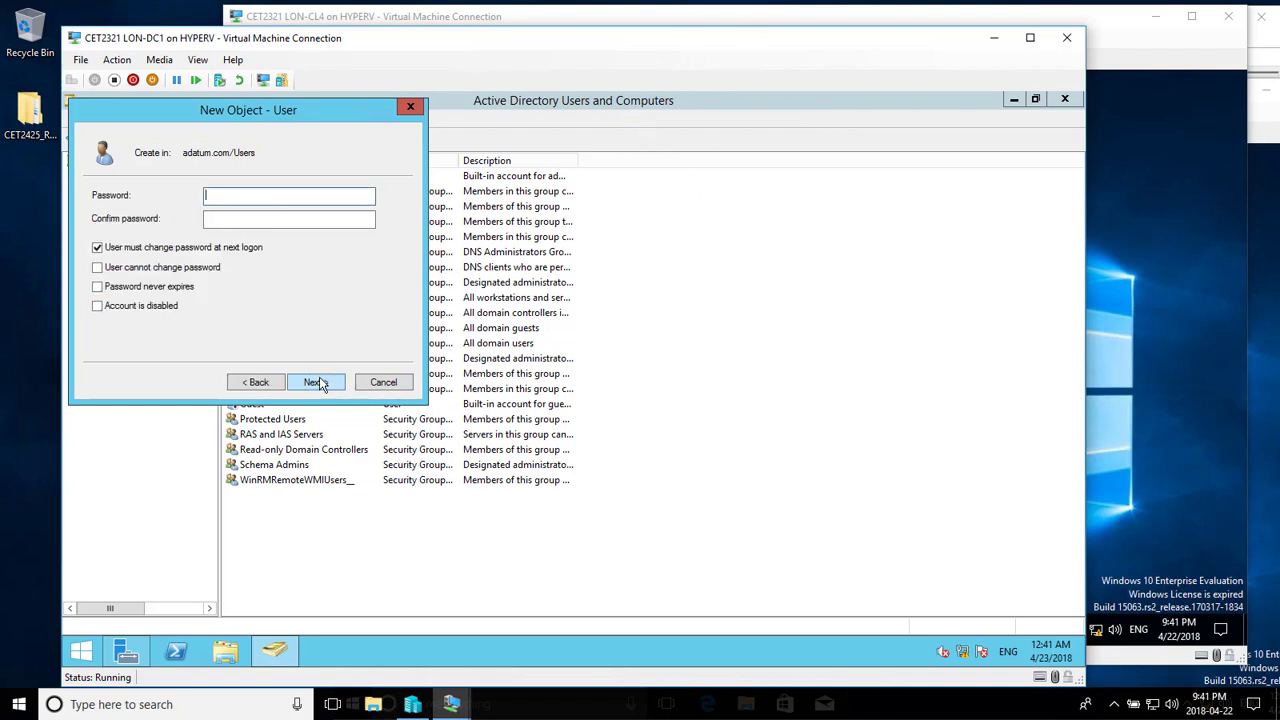
pyautogui.click(98, 249)
pyautogui.click(97, 287)
pyautogui.click(258, 197)
pyautogui.write('Pa$$w0rd')
pyautogui.press('Tab')
pyautogui.write('Pa$$w0r')
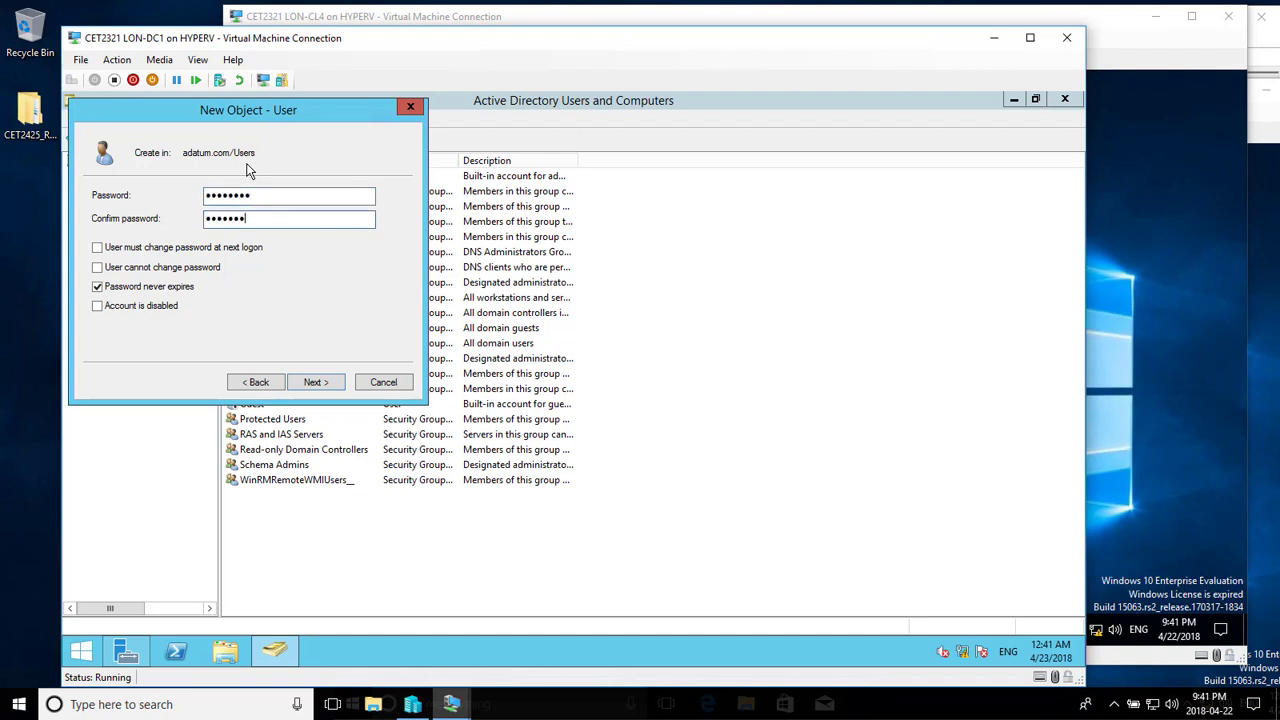
pyautogui.write('d')
pyautogui.click(314, 383)
pyautogui.click(315, 383)
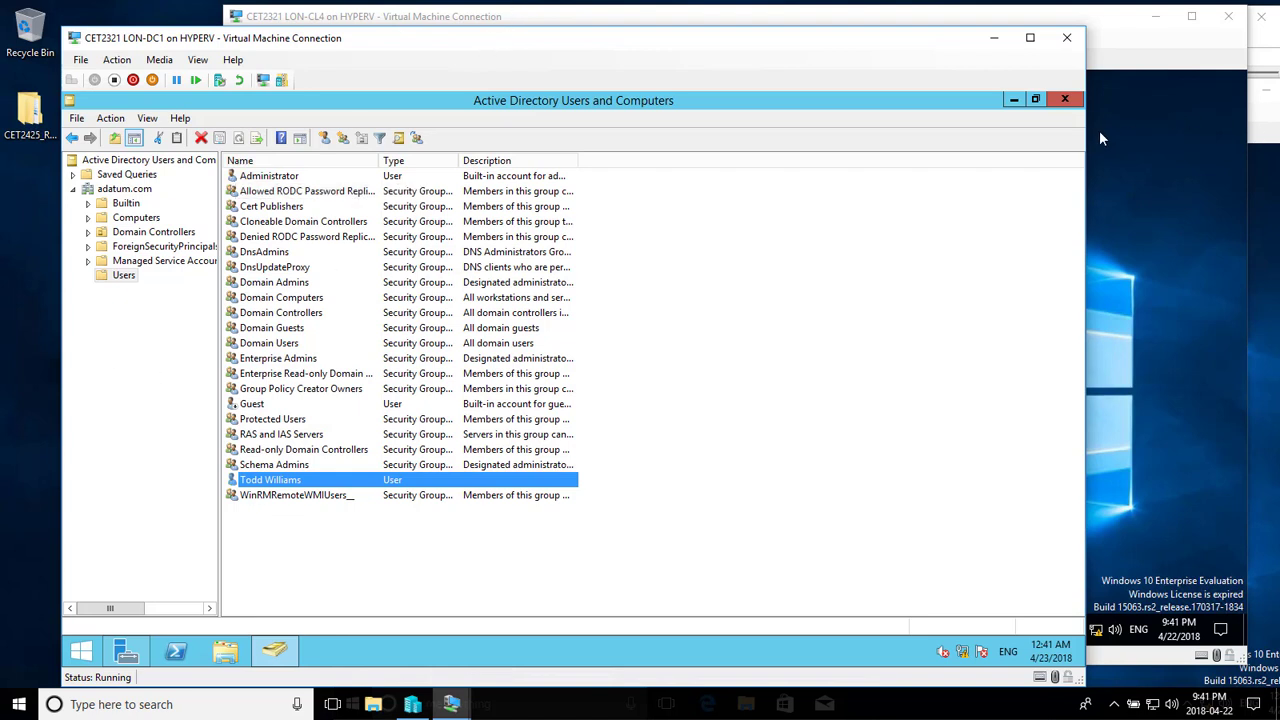
# - Close the directory console and move the LON-CL1 VM Connection window to the top of the screen
pyautogui.click(1065, 99)
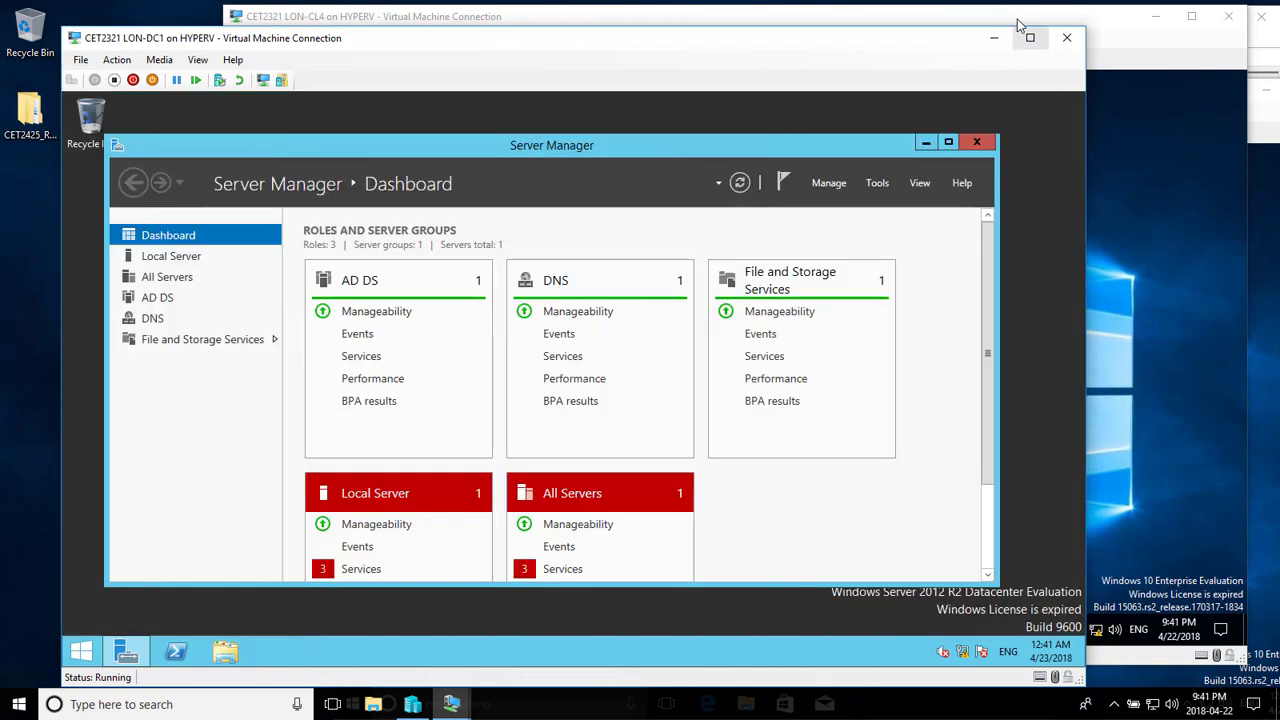
pyautogui.click(1118, 34)
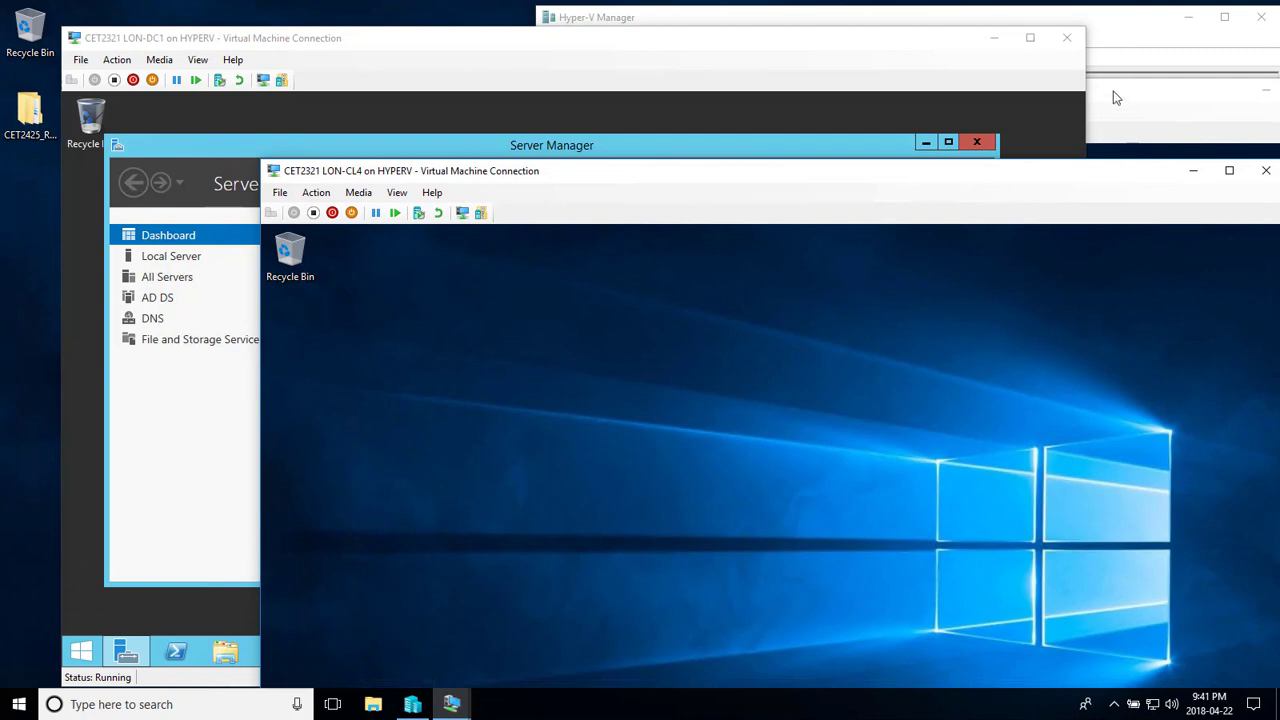
pyautogui.click(1127, 100)
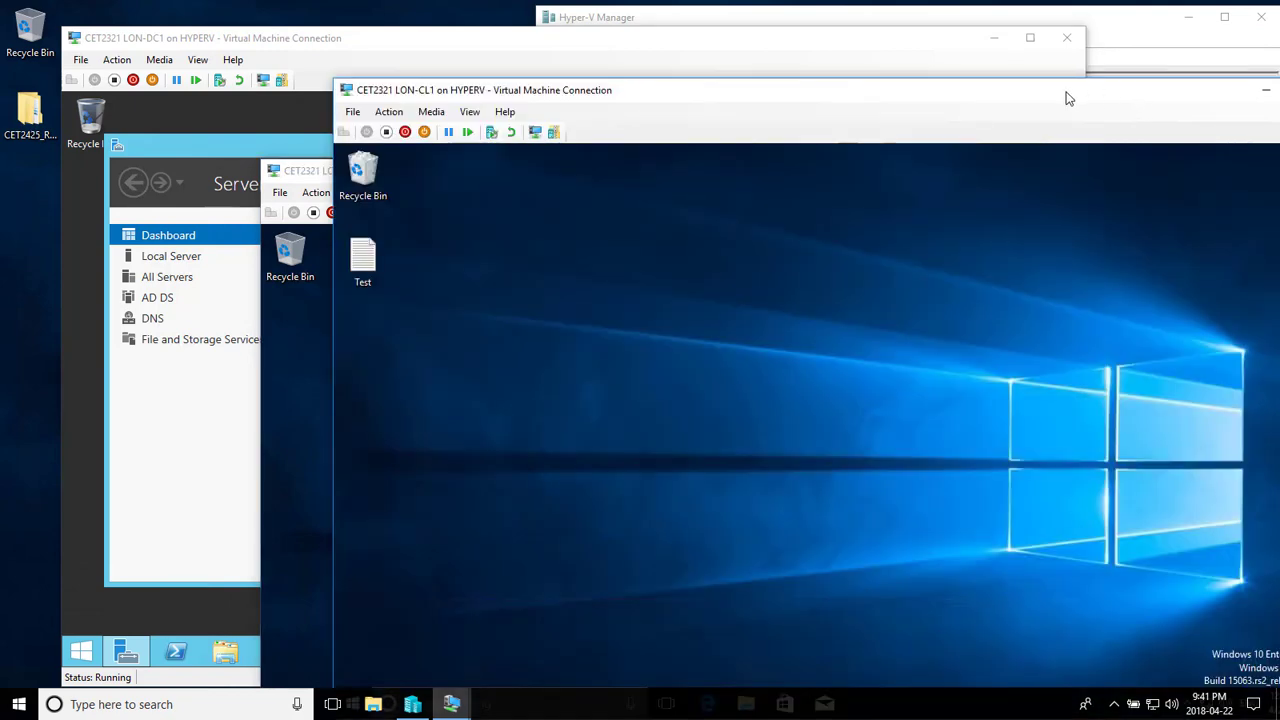
pyautogui.moveTo(1068, 98); pyautogui.dragTo(843, 6)
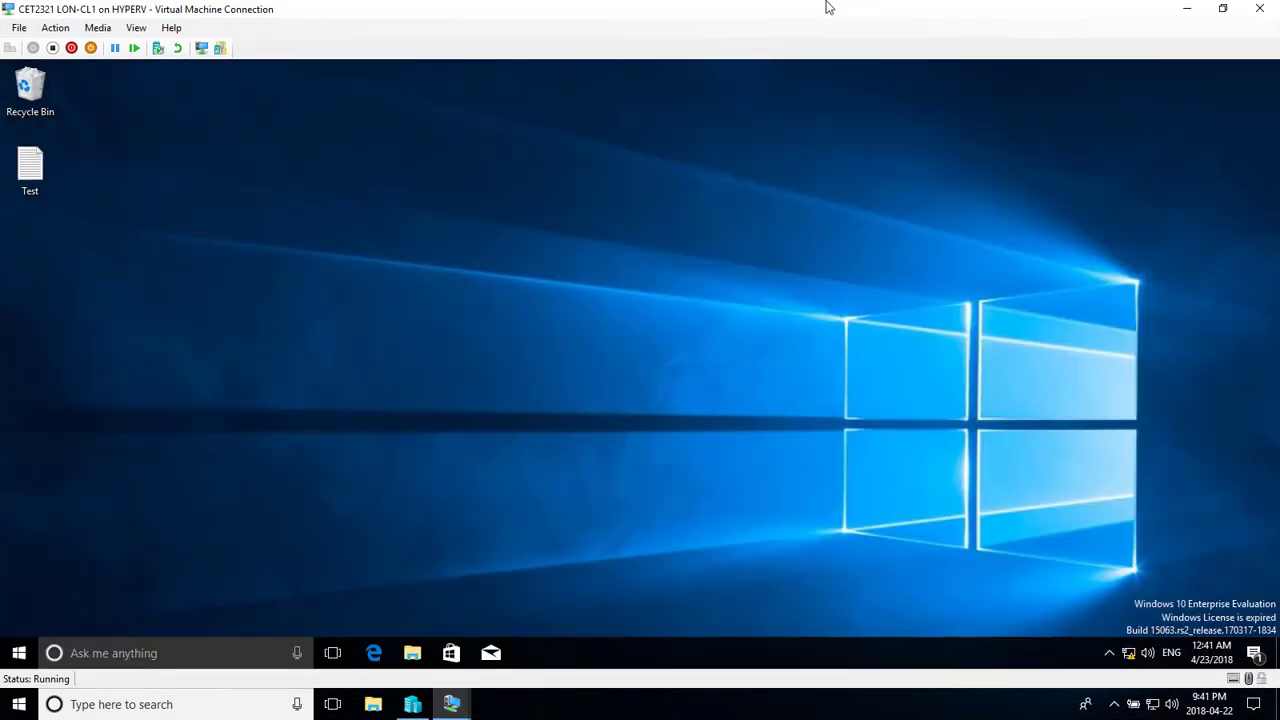
pyautogui.moveTo(946, 9); pyautogui.dragTo(904, 94)
pyautogui.click(291, 19)
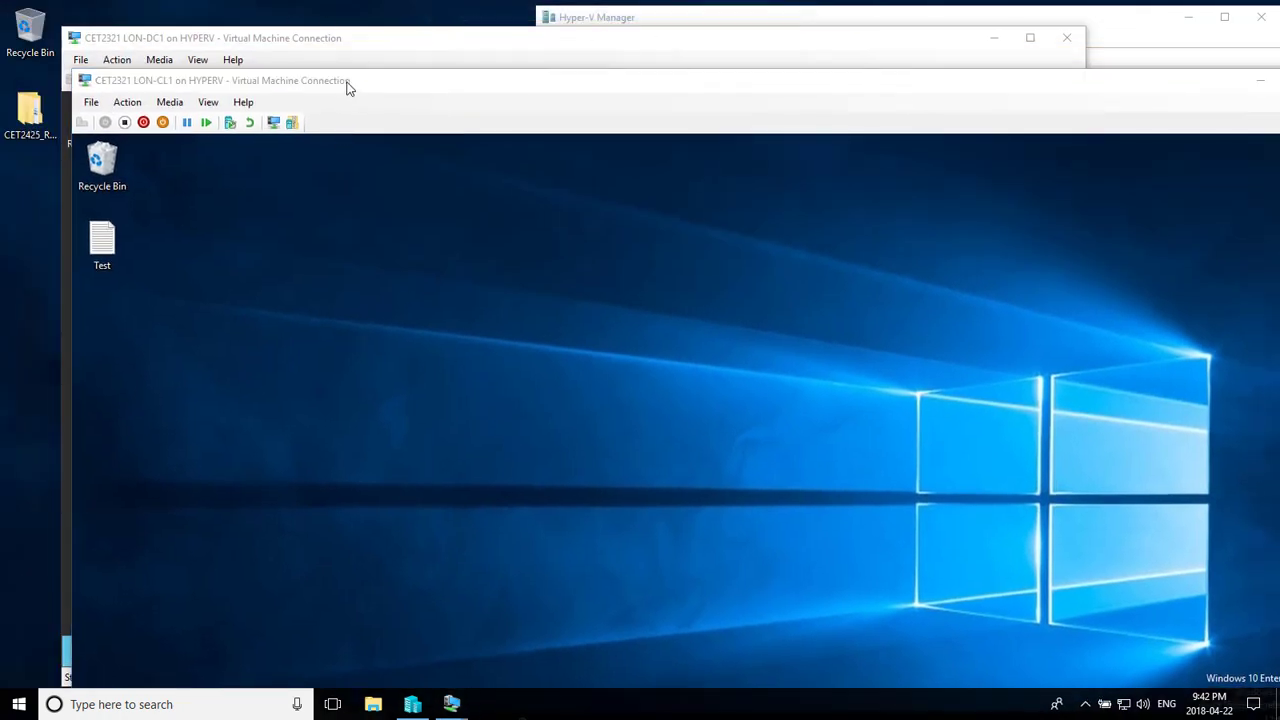
pyautogui.moveTo(348, 88); pyautogui.dragTo(316, 25)
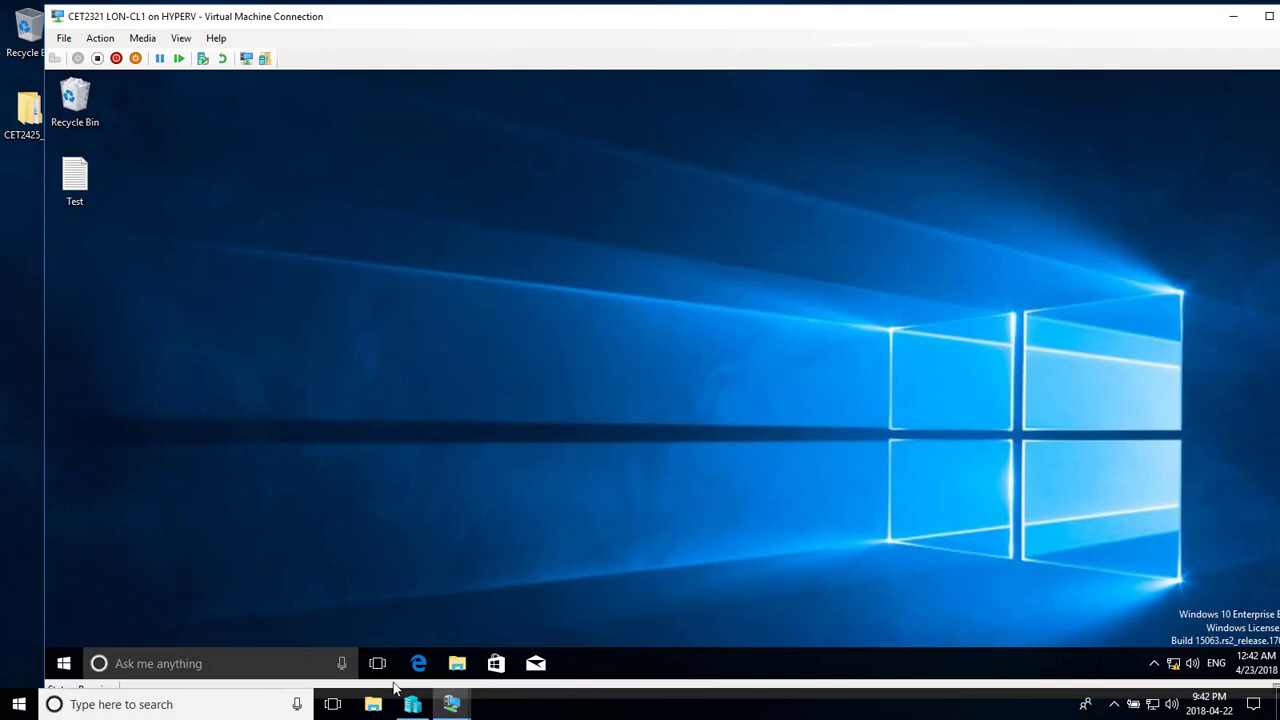
# - Open Local Disk (C:) on LON-CL1 and create a new folder named DATA there
pyautogui.click(456, 665)
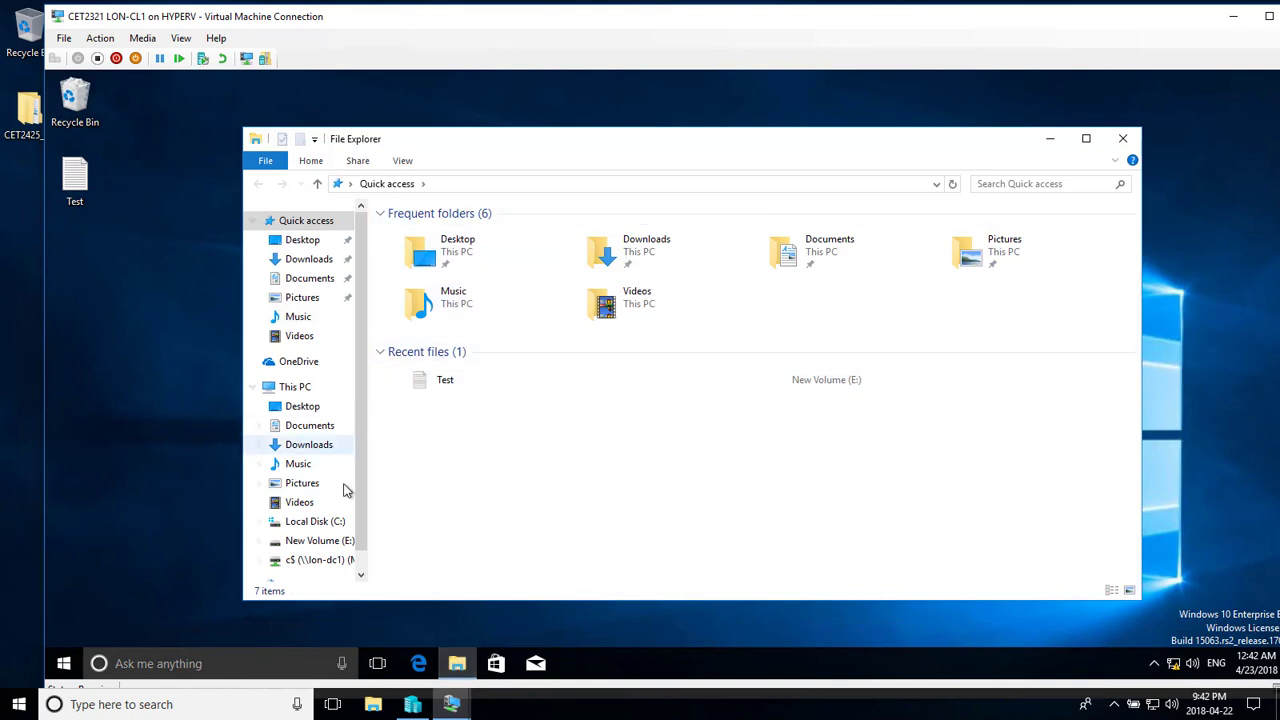
pyautogui.click(315, 521)
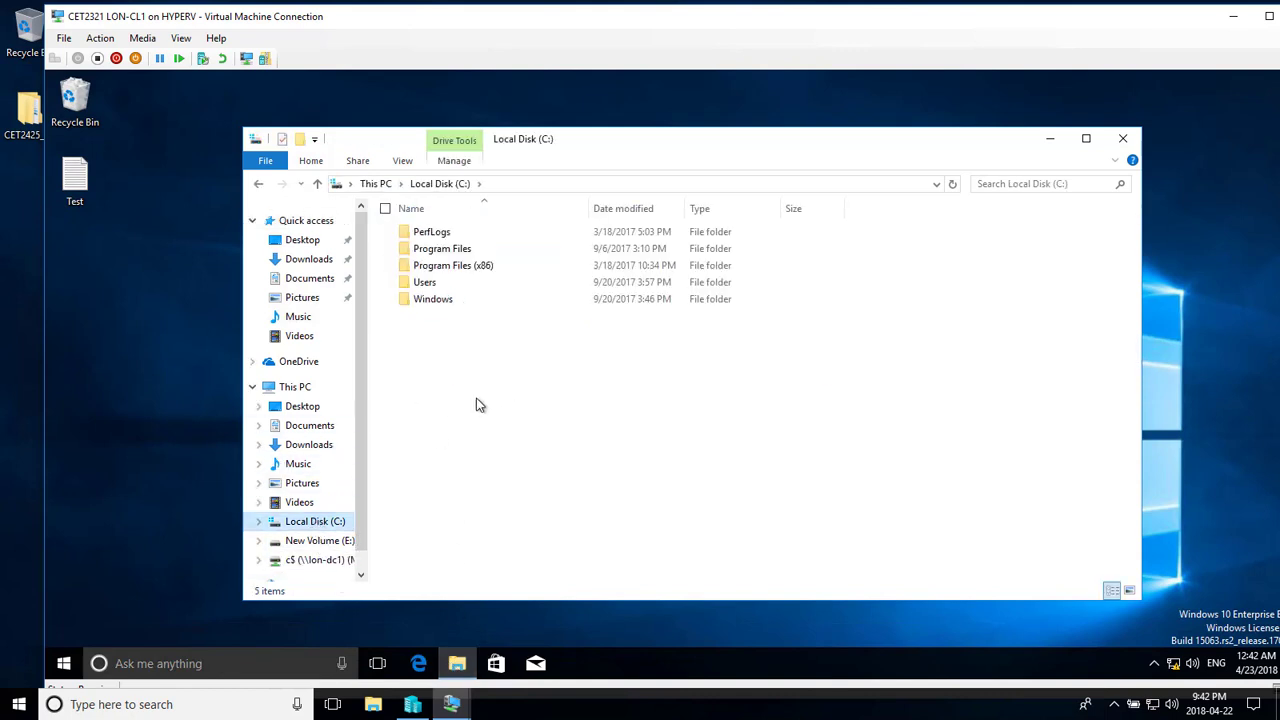
pyautogui.rightClick(425, 427)
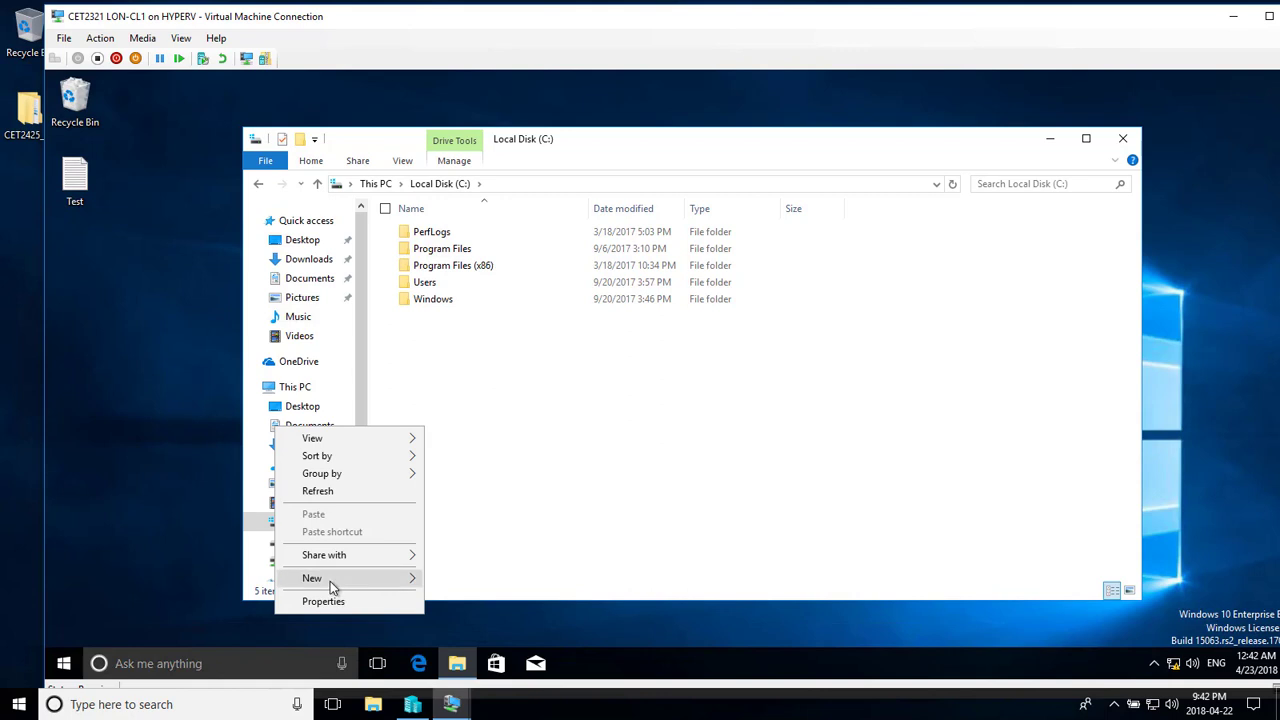
pyautogui.moveTo(330, 581)
pyautogui.click(170, 478)
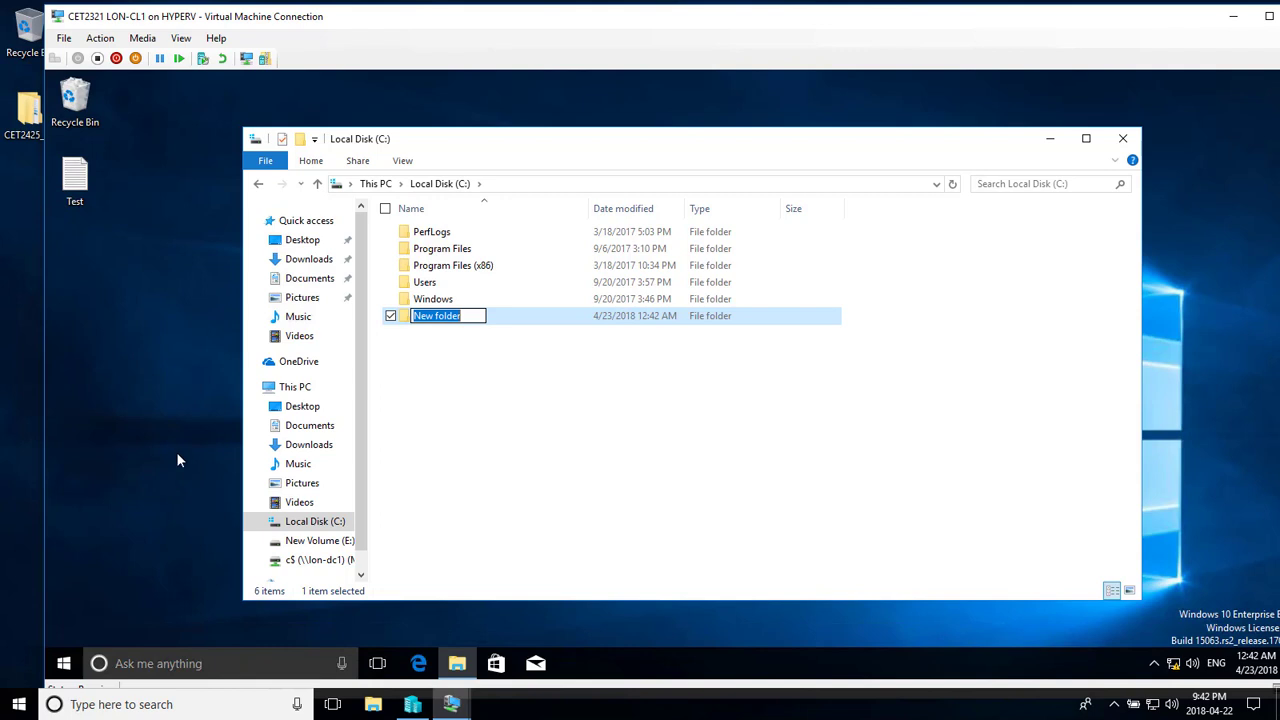
pyautogui.write('DATA')
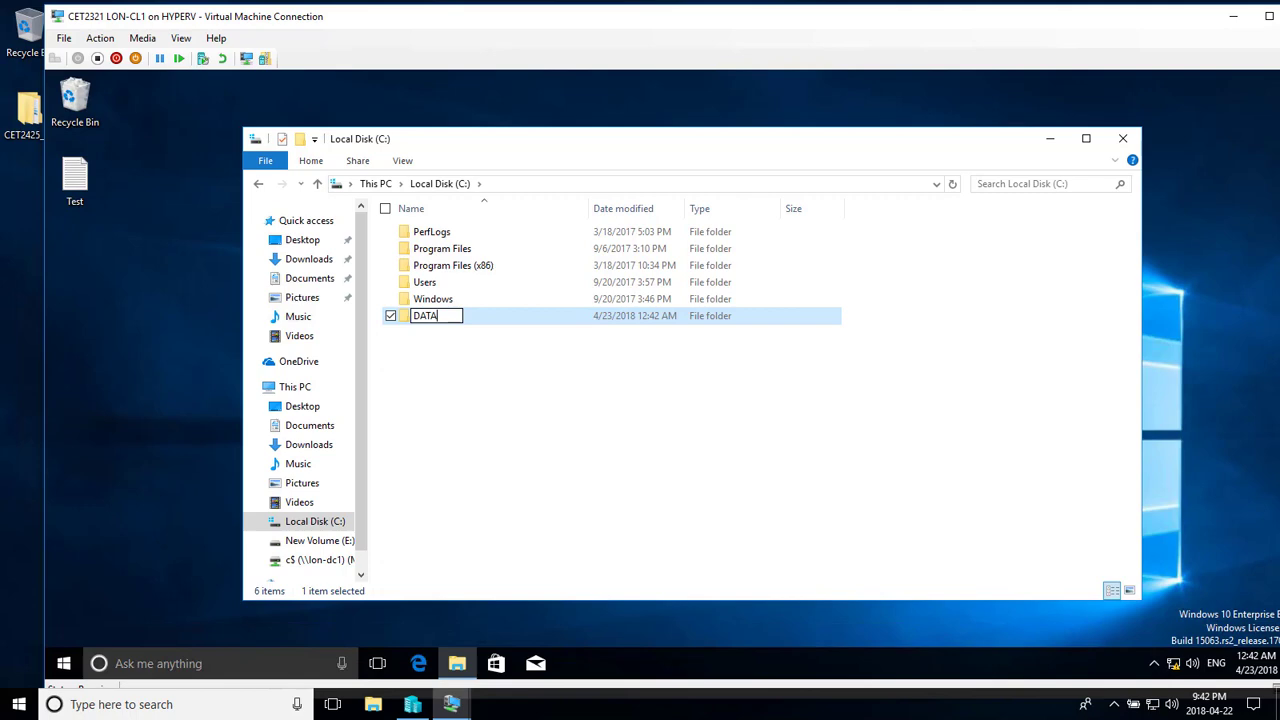
pyautogui.moveTo(45, 342); pyautogui.dragTo(53, 341)
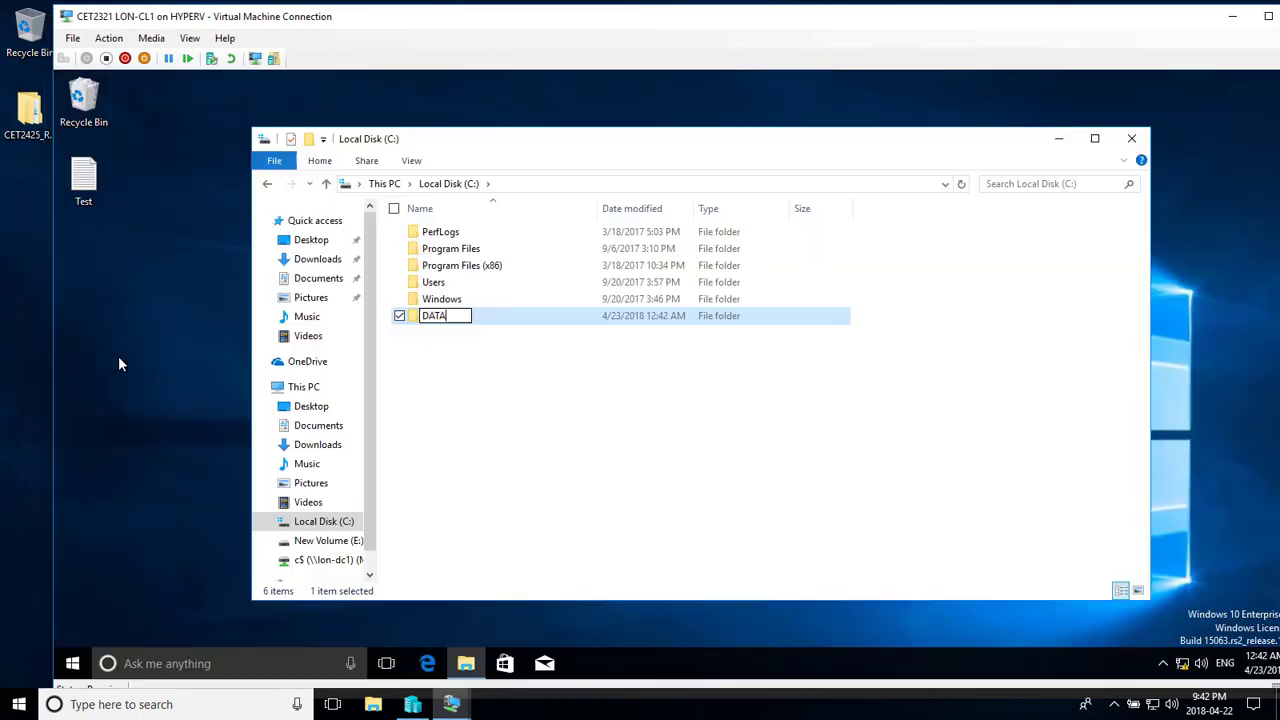
pyautogui.click(445, 385)
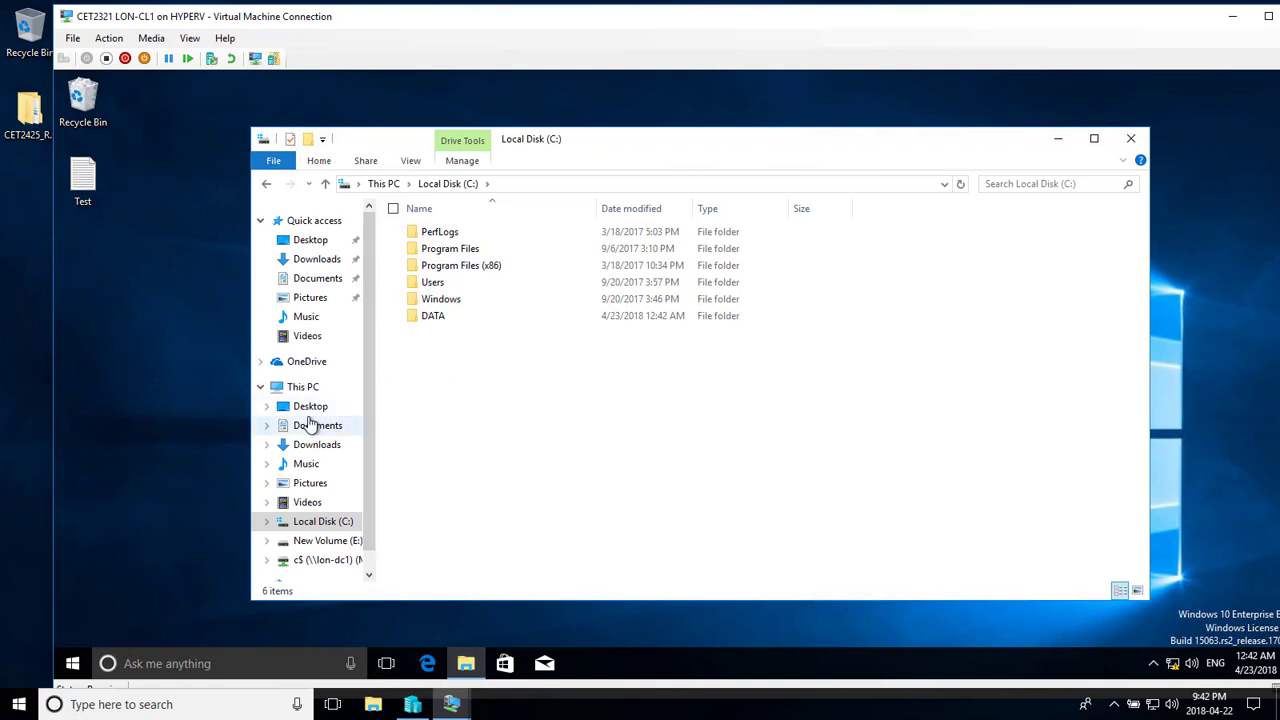
# - Share DATA through Advanced Sharing as DATA, allowing Everyone Full Control
pyautogui.rightClick(418, 318)
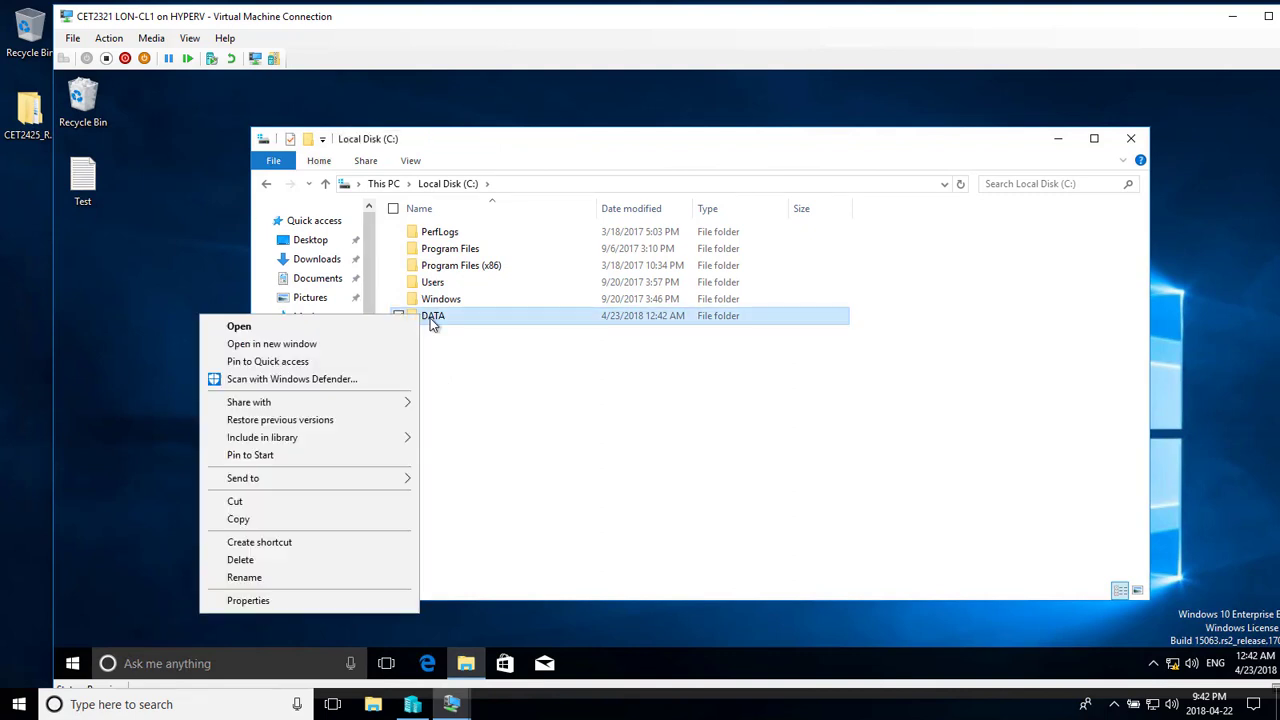
pyautogui.click(248, 600)
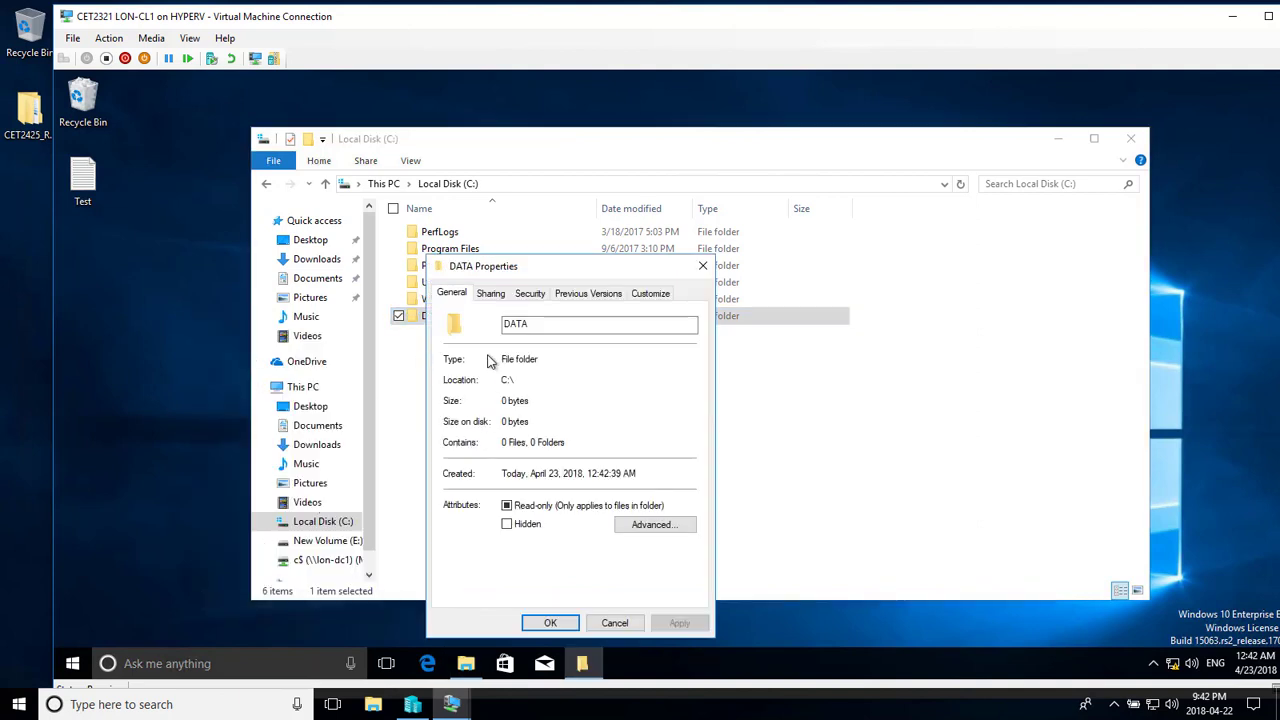
pyautogui.click(490, 293)
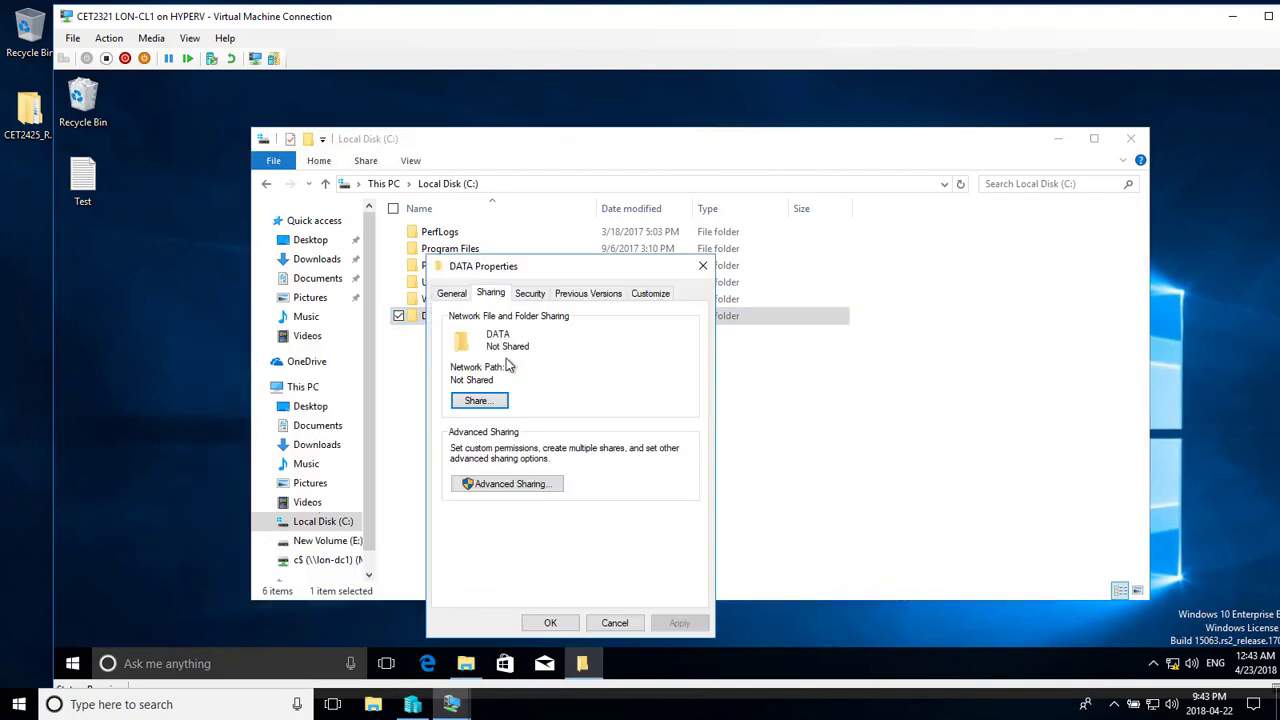
pyautogui.click(501, 485)
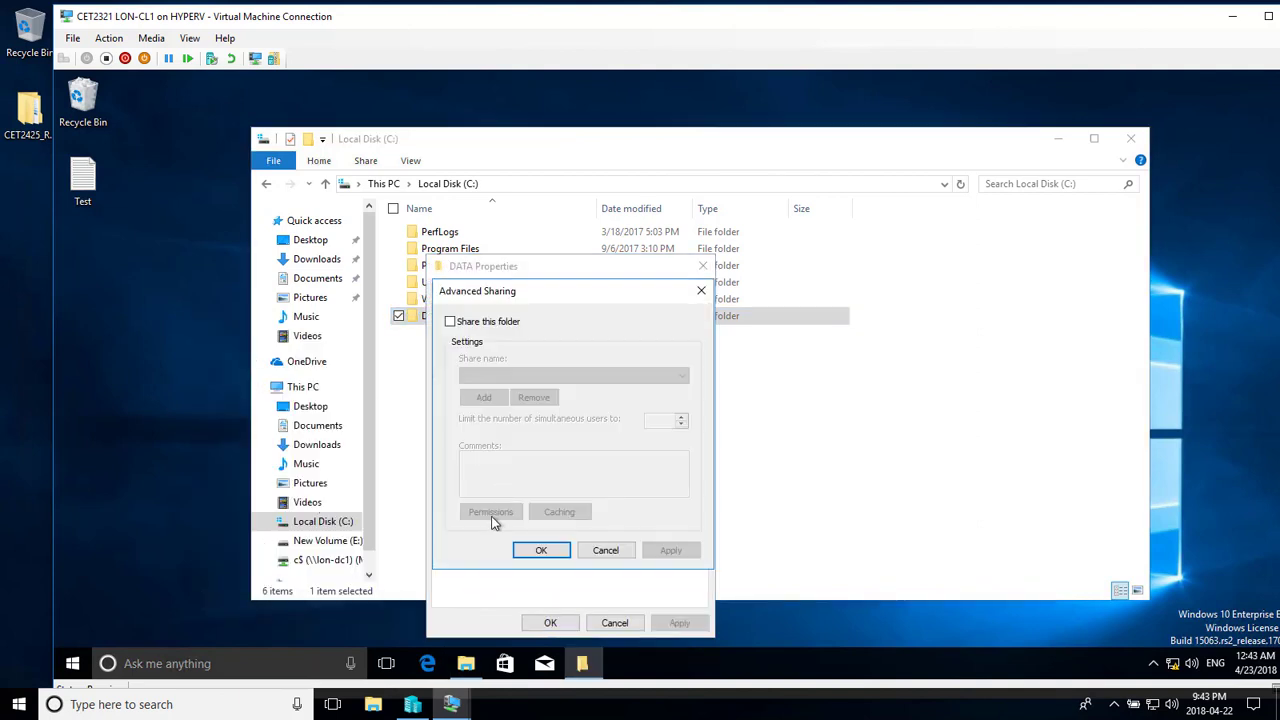
pyautogui.click(451, 322)
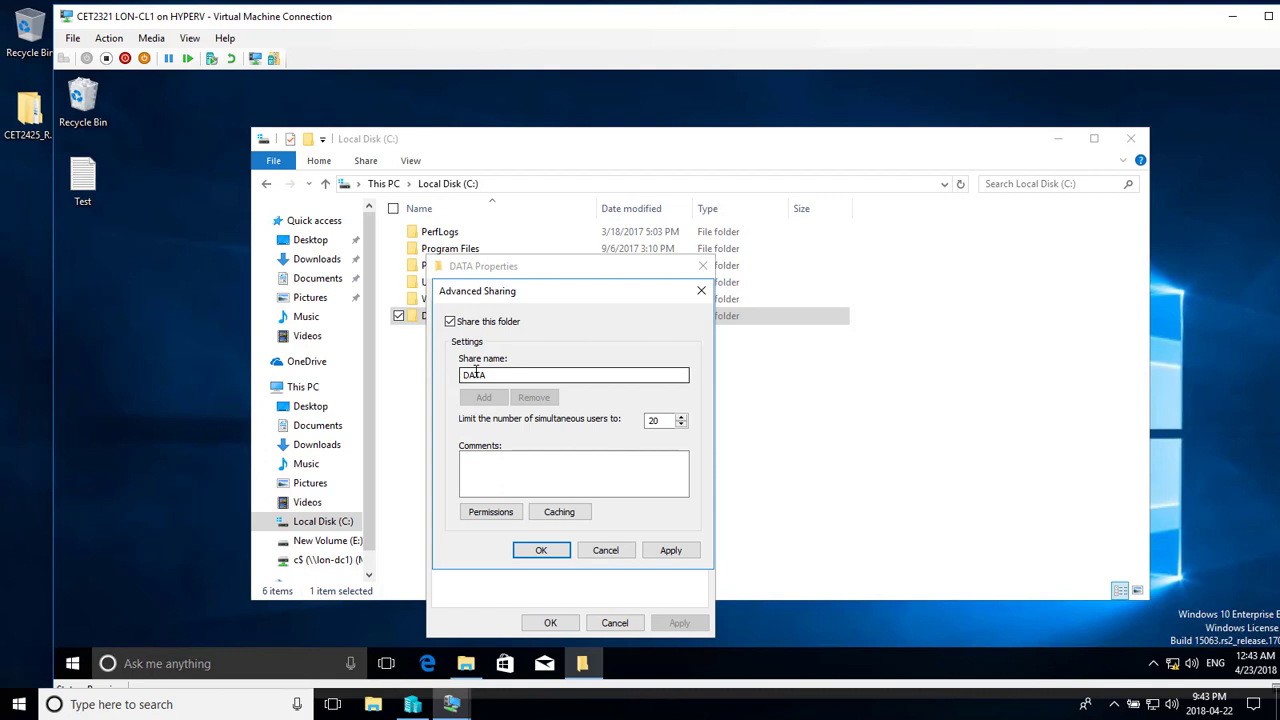
pyautogui.click(483, 514)
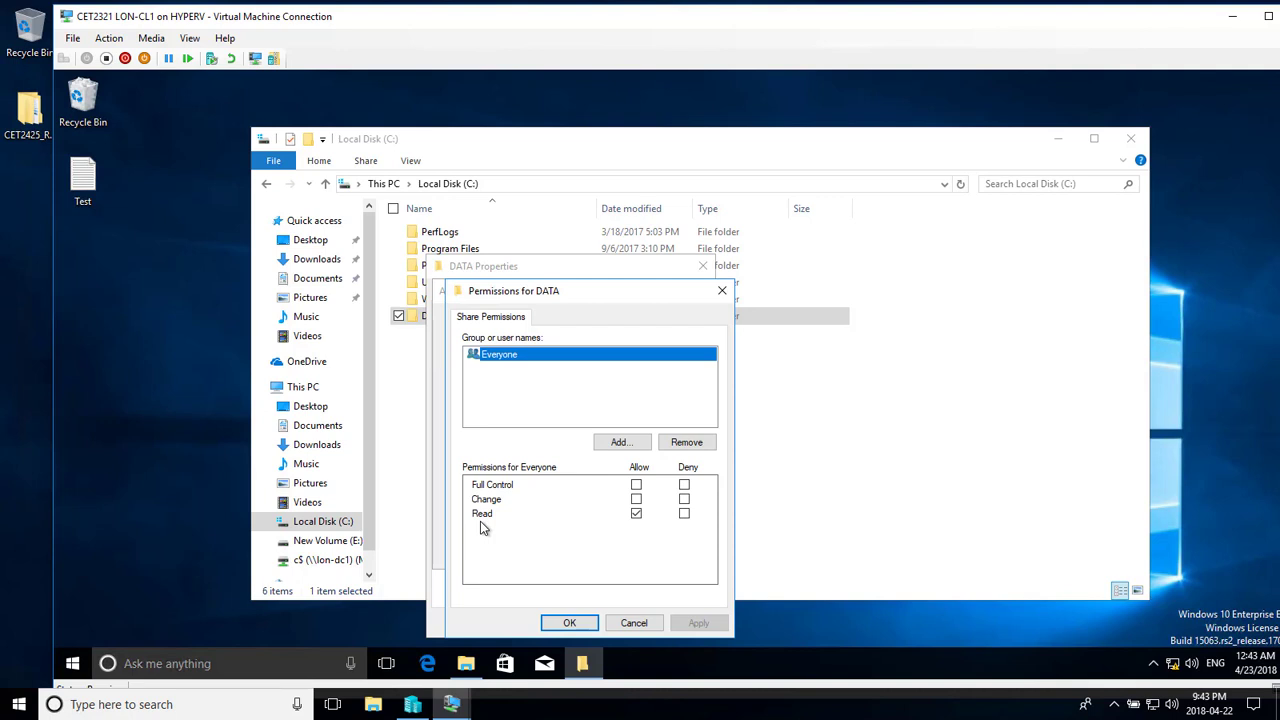
pyautogui.click(636, 484)
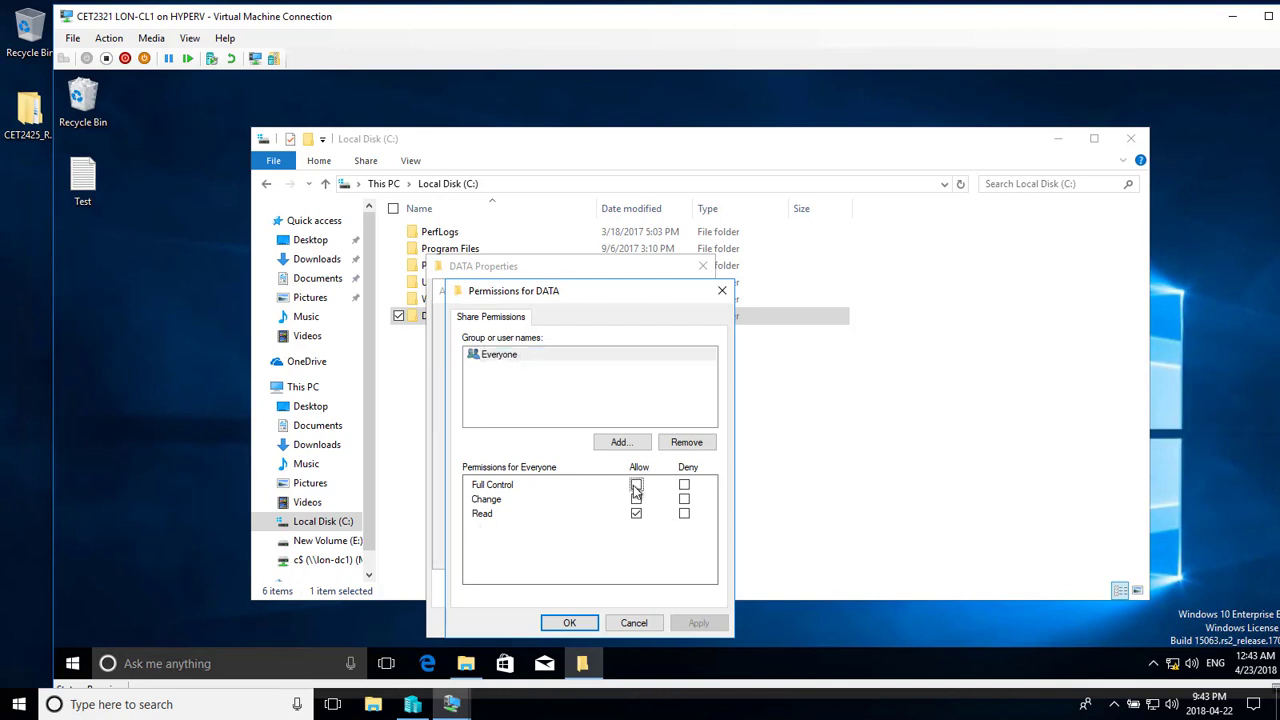
pyautogui.click(566, 624)
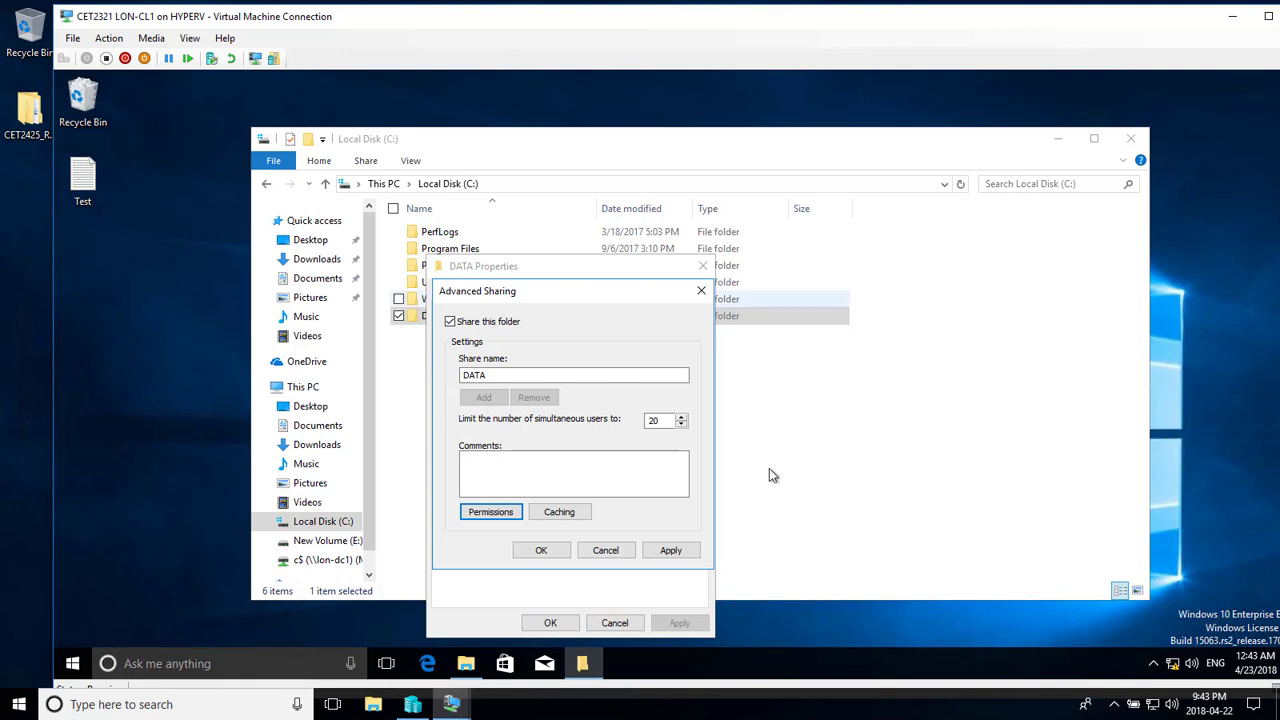
pyautogui.click(553, 554)
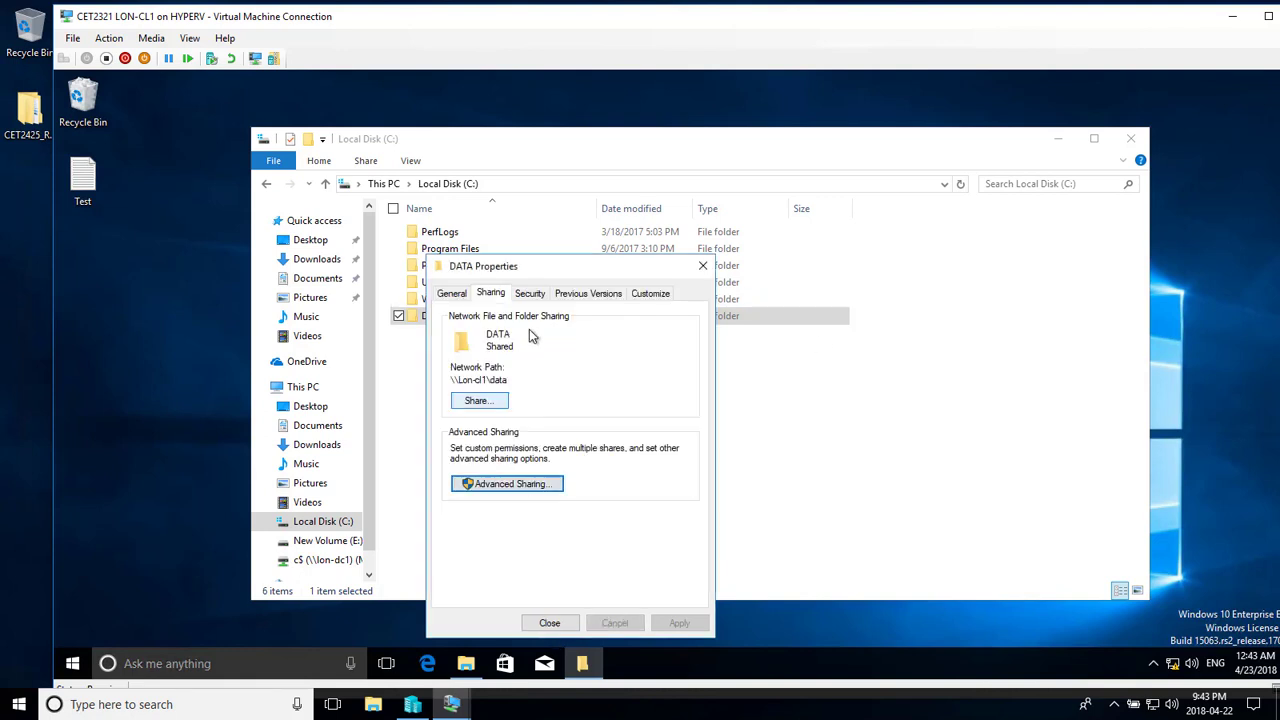
# - From DATA's Security tab, open Advanced Security Settings on the Effective Access page
pyautogui.click(528, 296)
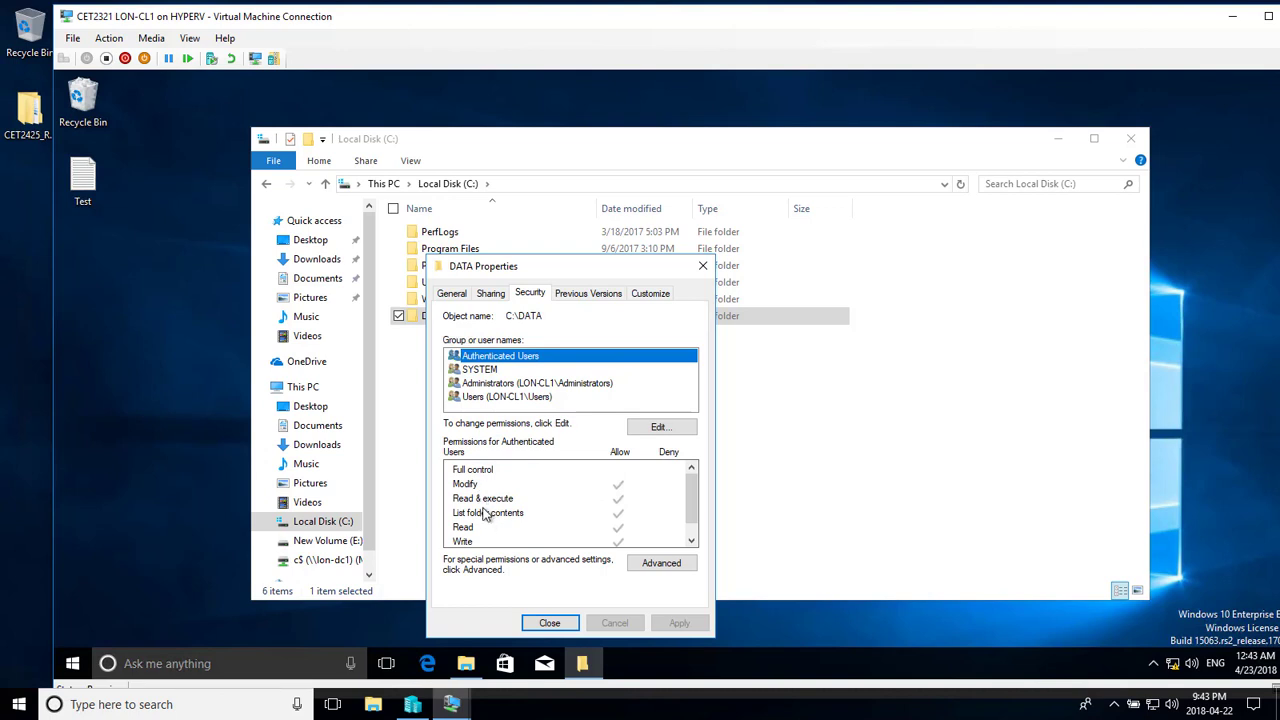
pyautogui.click(691, 533)
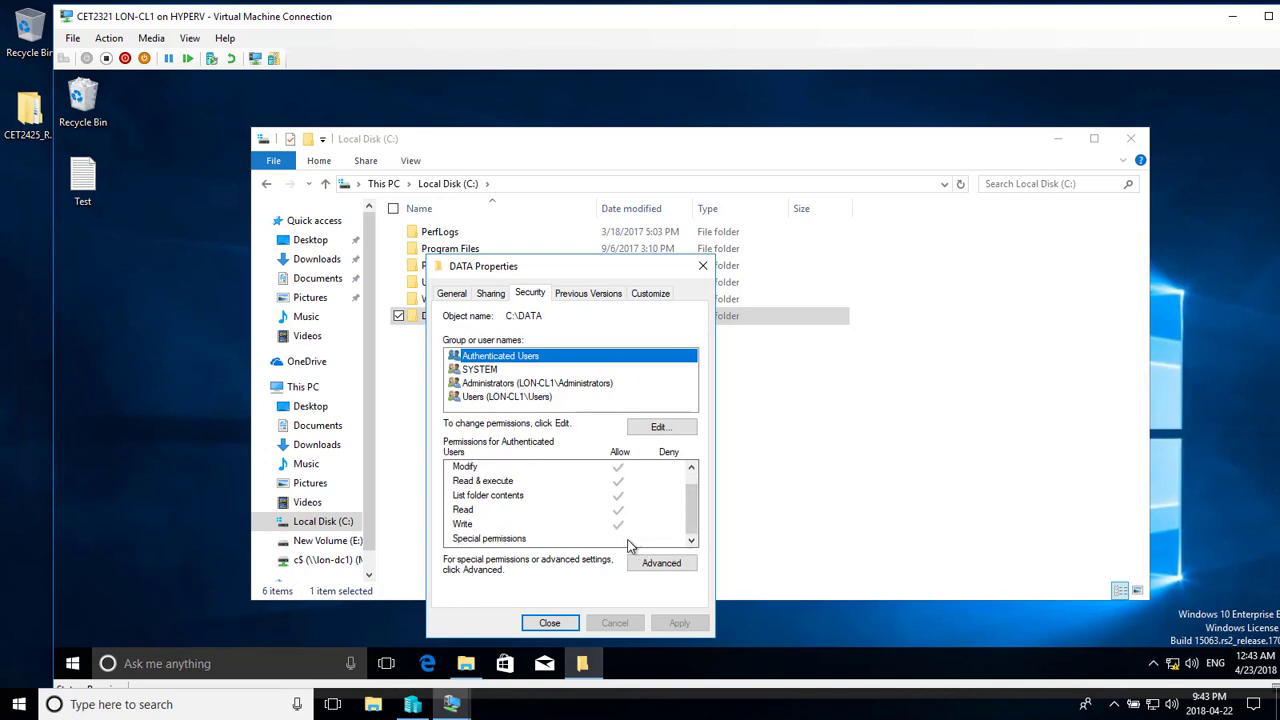
pyautogui.click(692, 466)
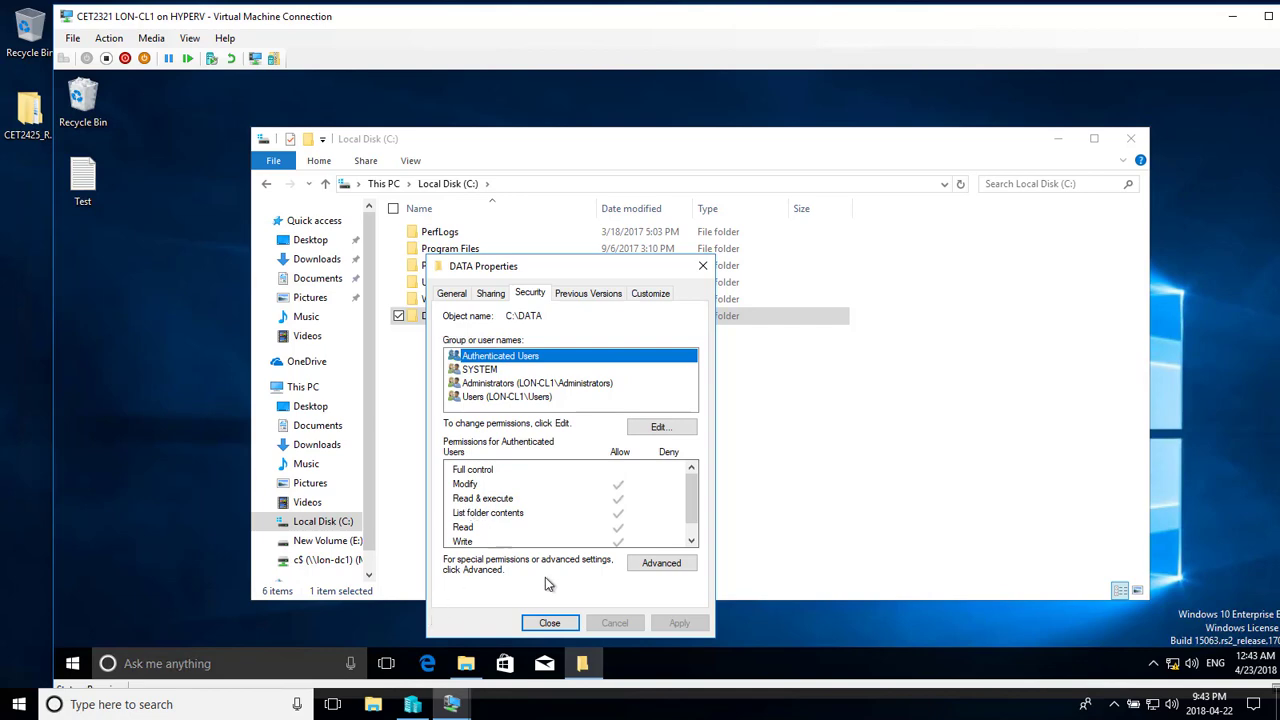
pyautogui.click(671, 565)
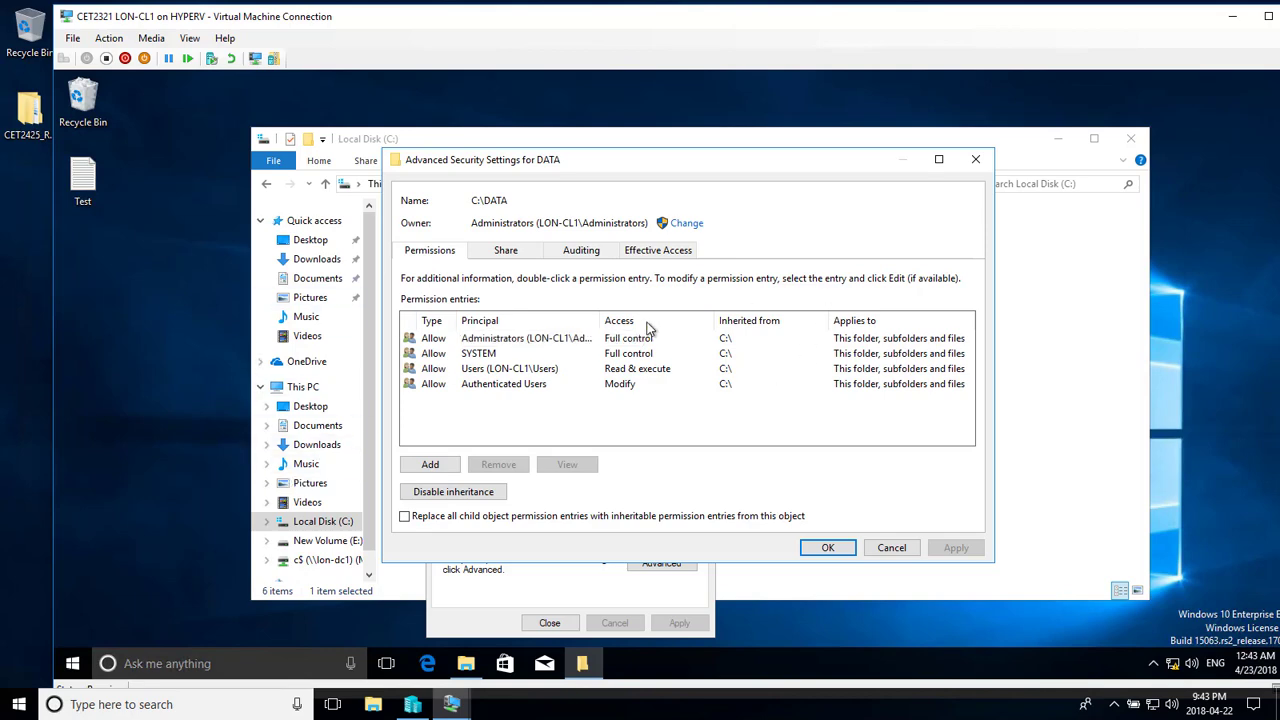
pyautogui.click(650, 250)
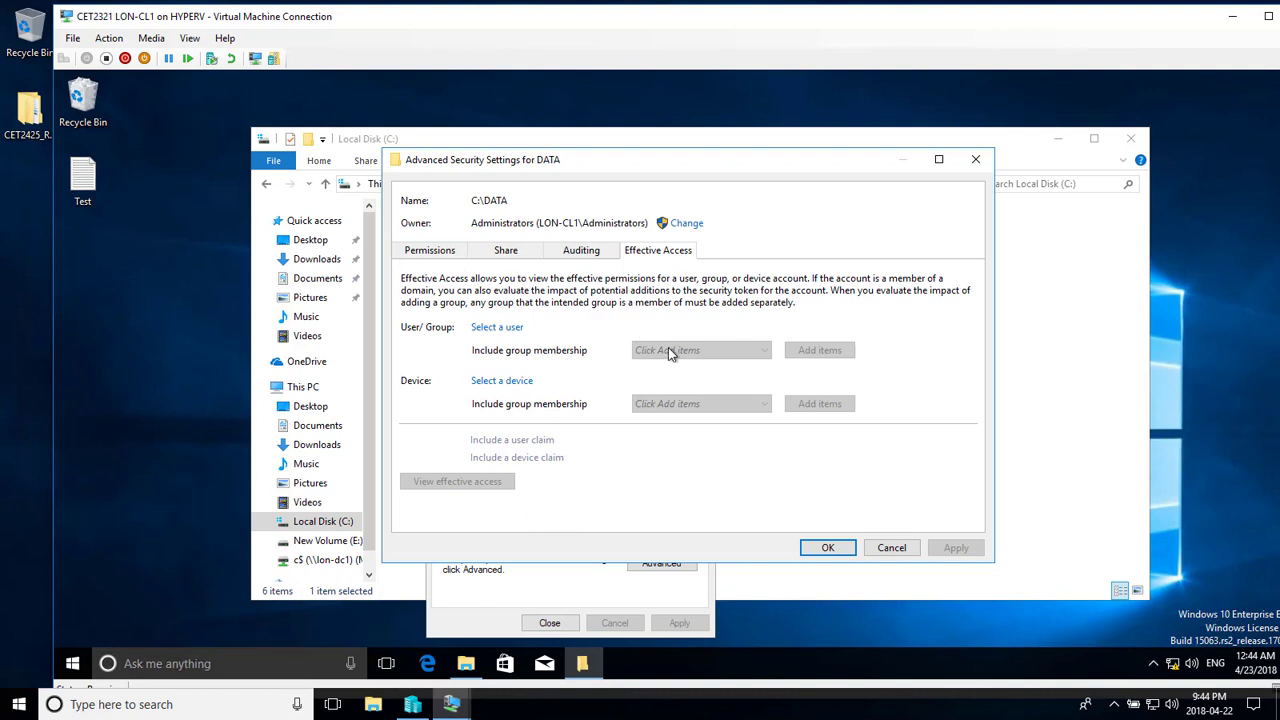
# - Search the directory for 'tw' and select the new user for the effective access check
pyautogui.click(493, 332)
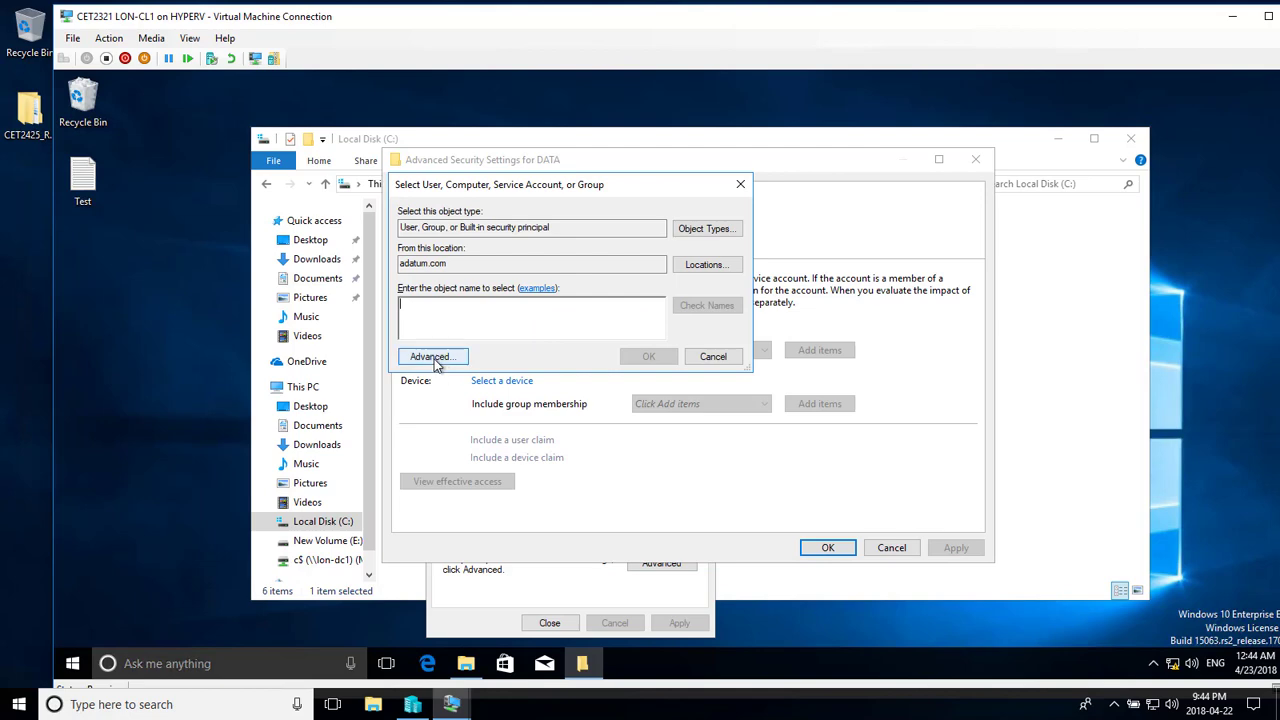
pyautogui.click(430, 357)
pyautogui.click(620, 325)
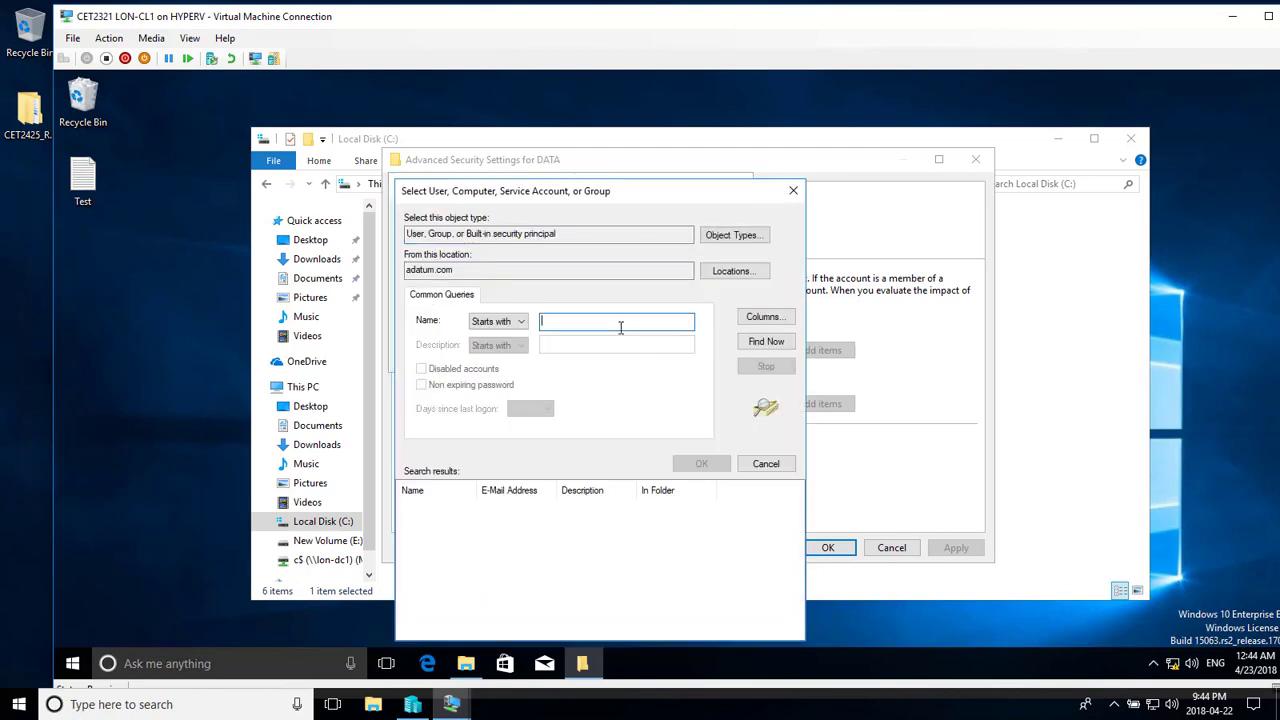
pyautogui.write('tw')
pyautogui.click(760, 345)
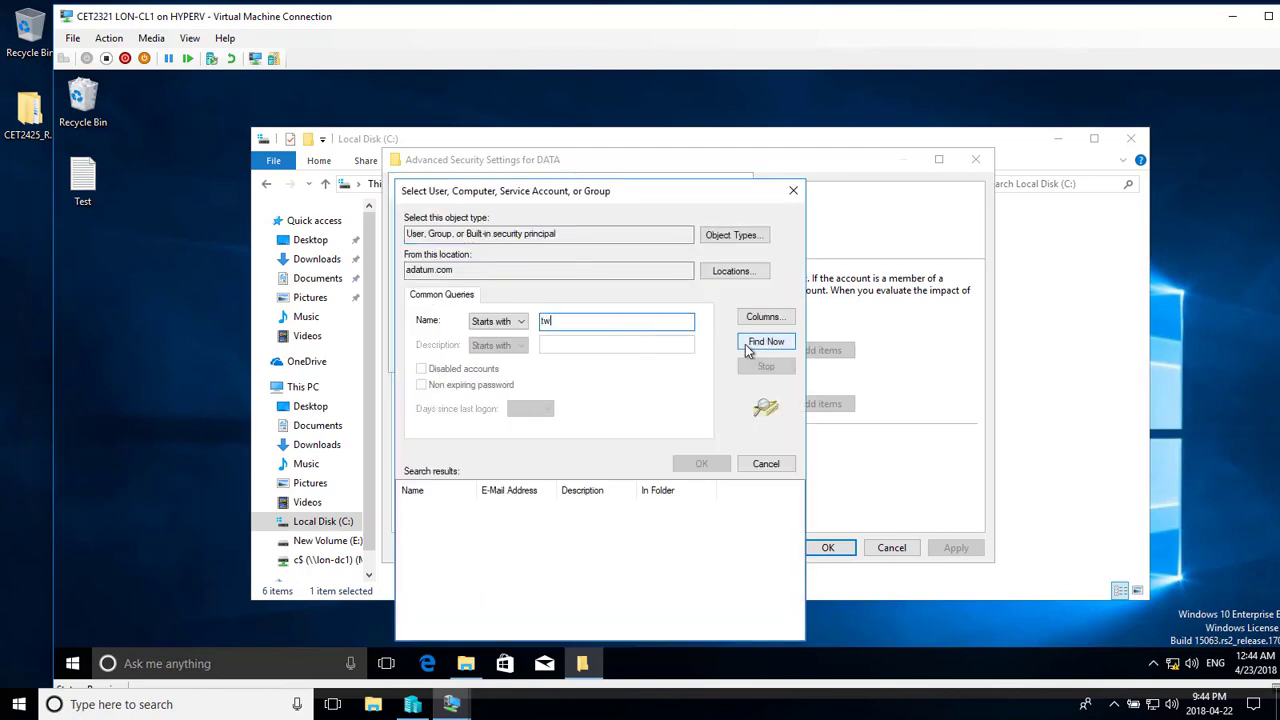
pyautogui.doubleClick(437, 508)
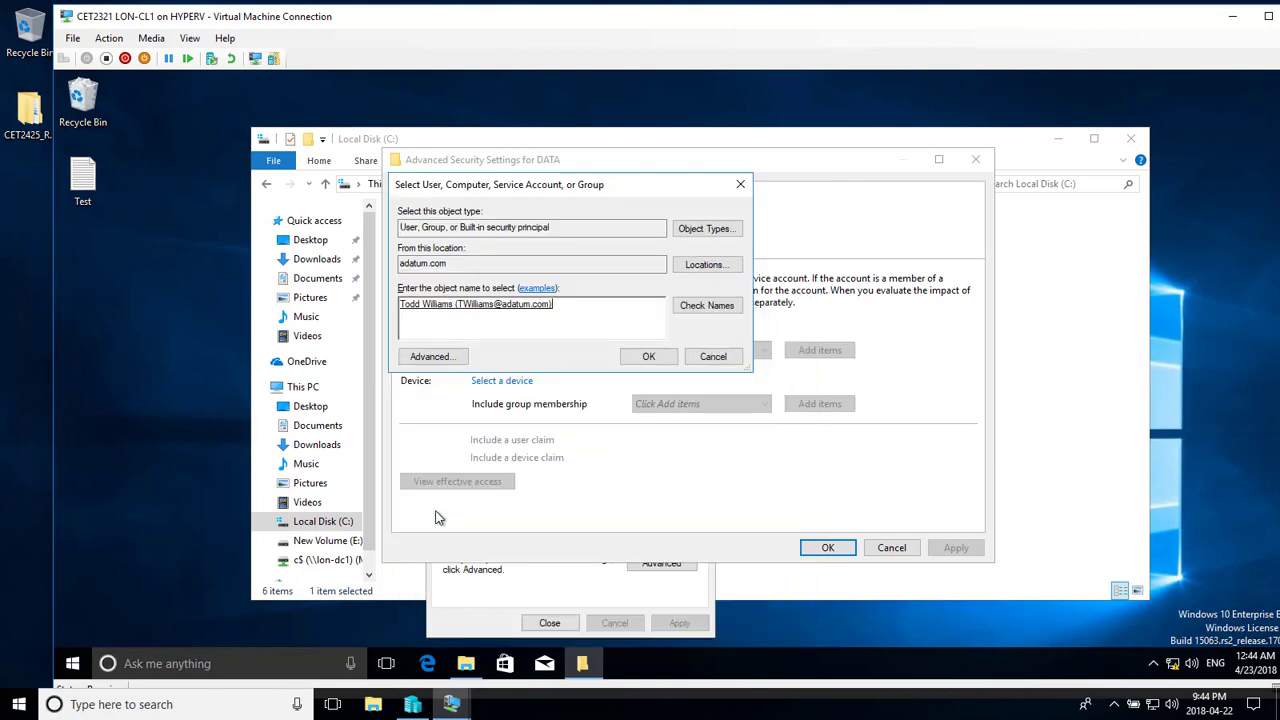
pyautogui.click(648, 357)
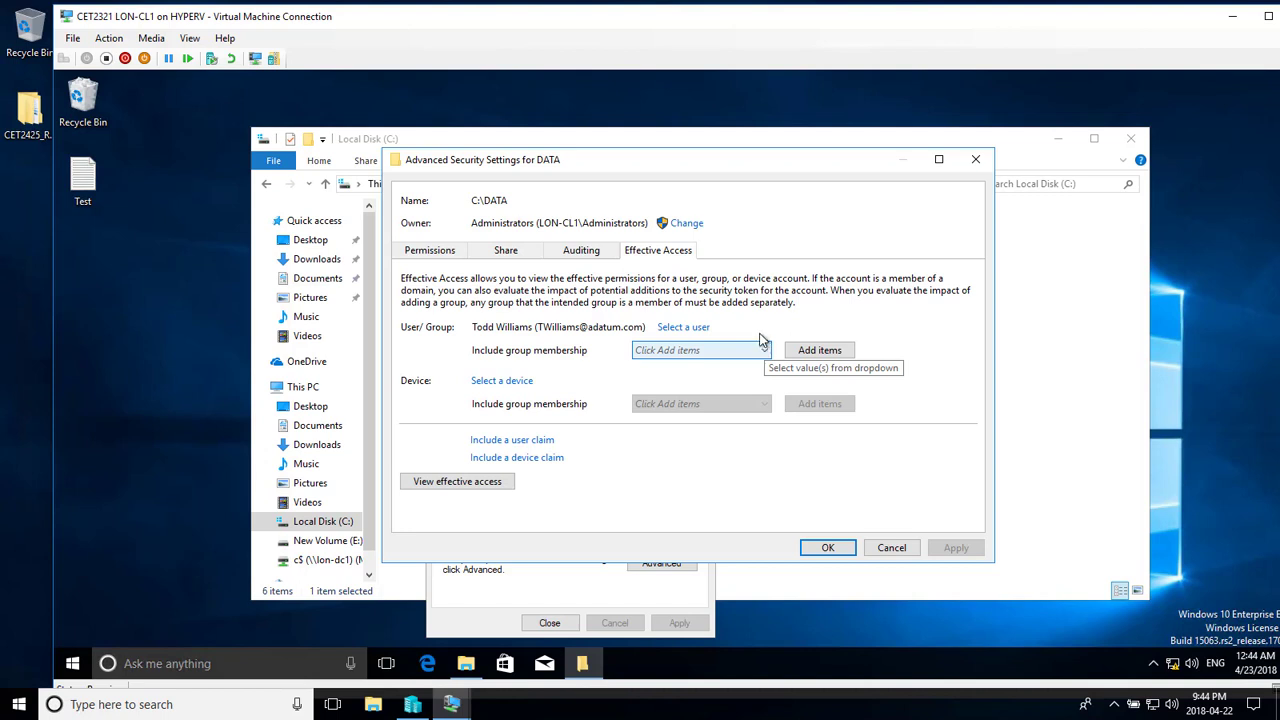
# - View and scroll through the user's effective permissions on DATA, then cancel back to Security
pyautogui.click(477, 489)
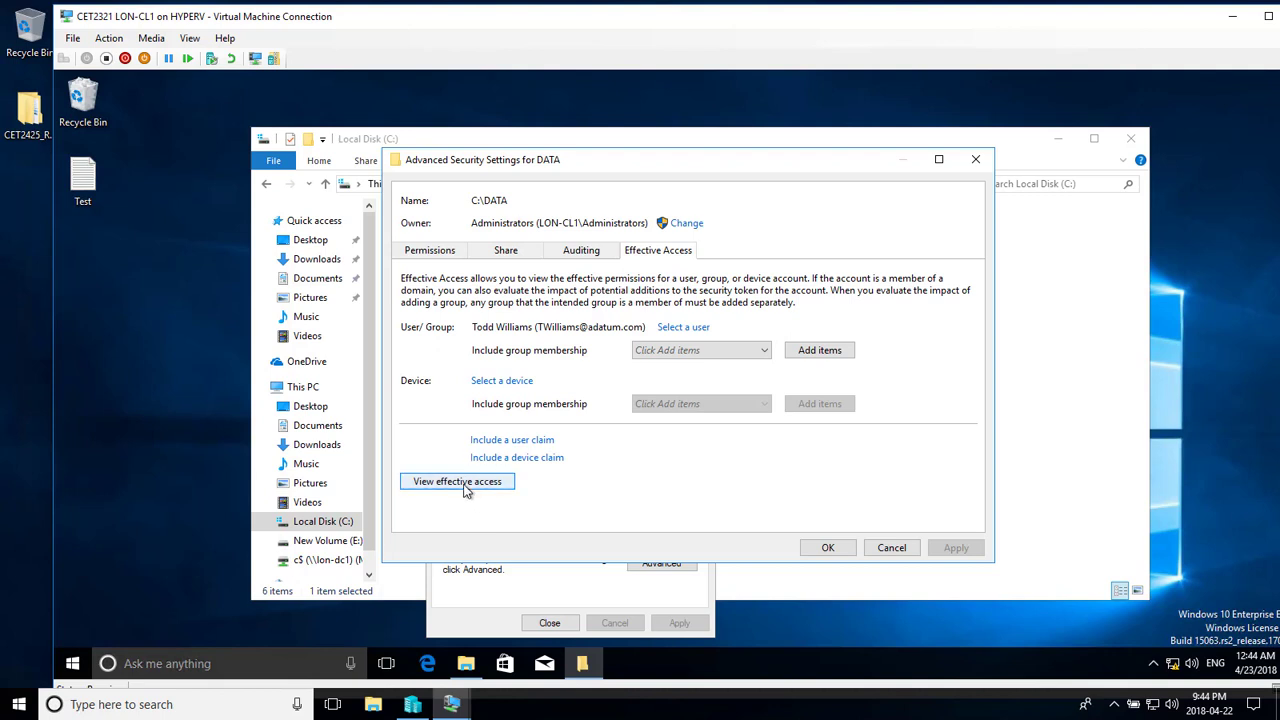
pyautogui.scroll(-2, 827, 389)
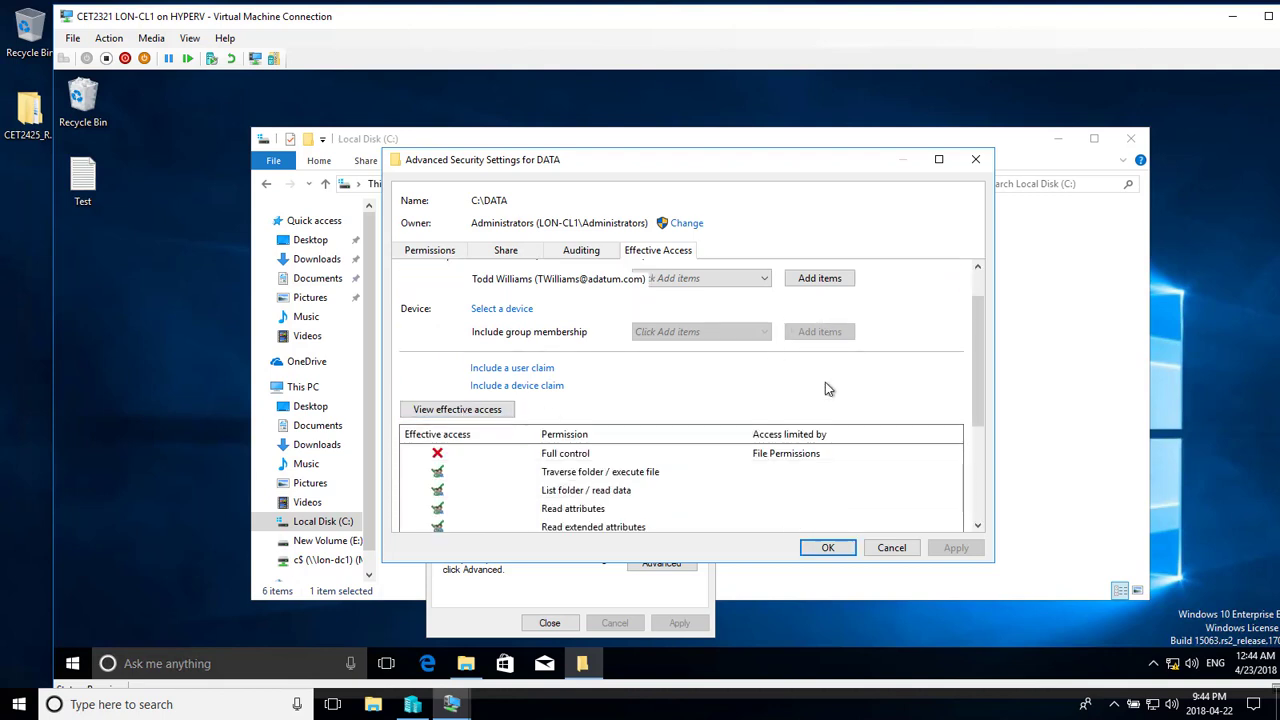
pyautogui.scroll(-3, 827, 389)
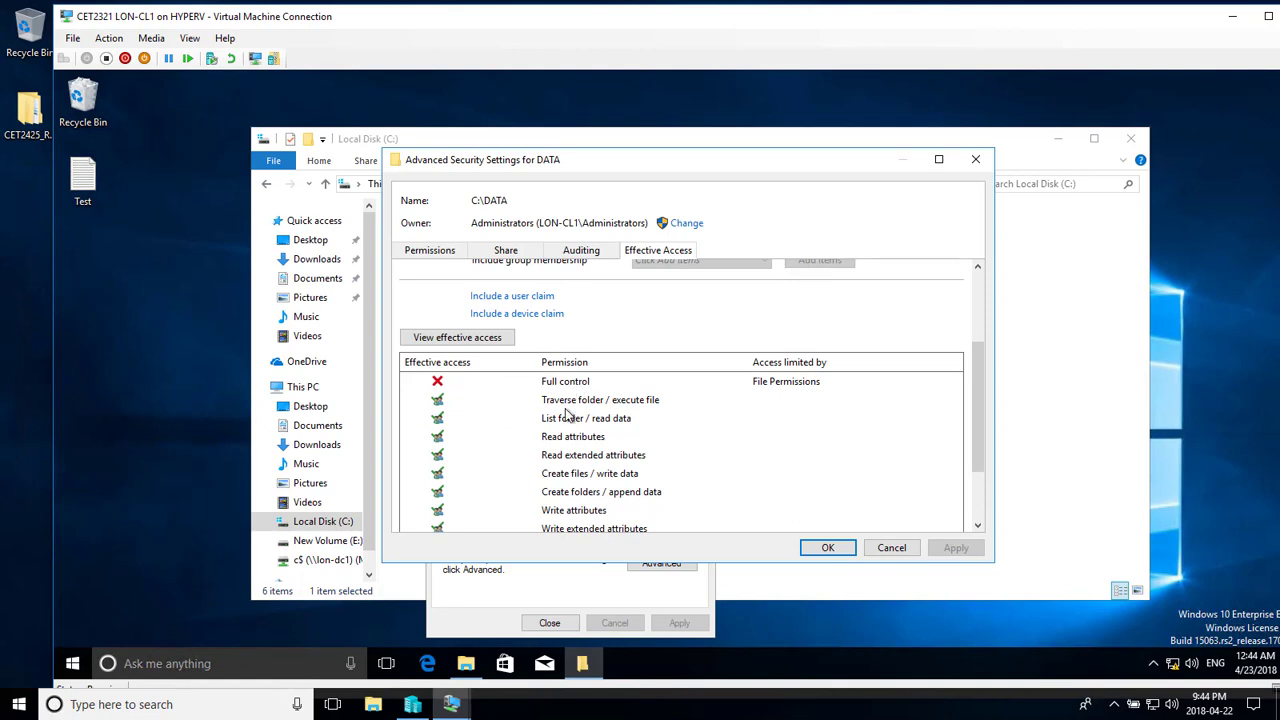
pyautogui.scroll(-2, 560, 510)
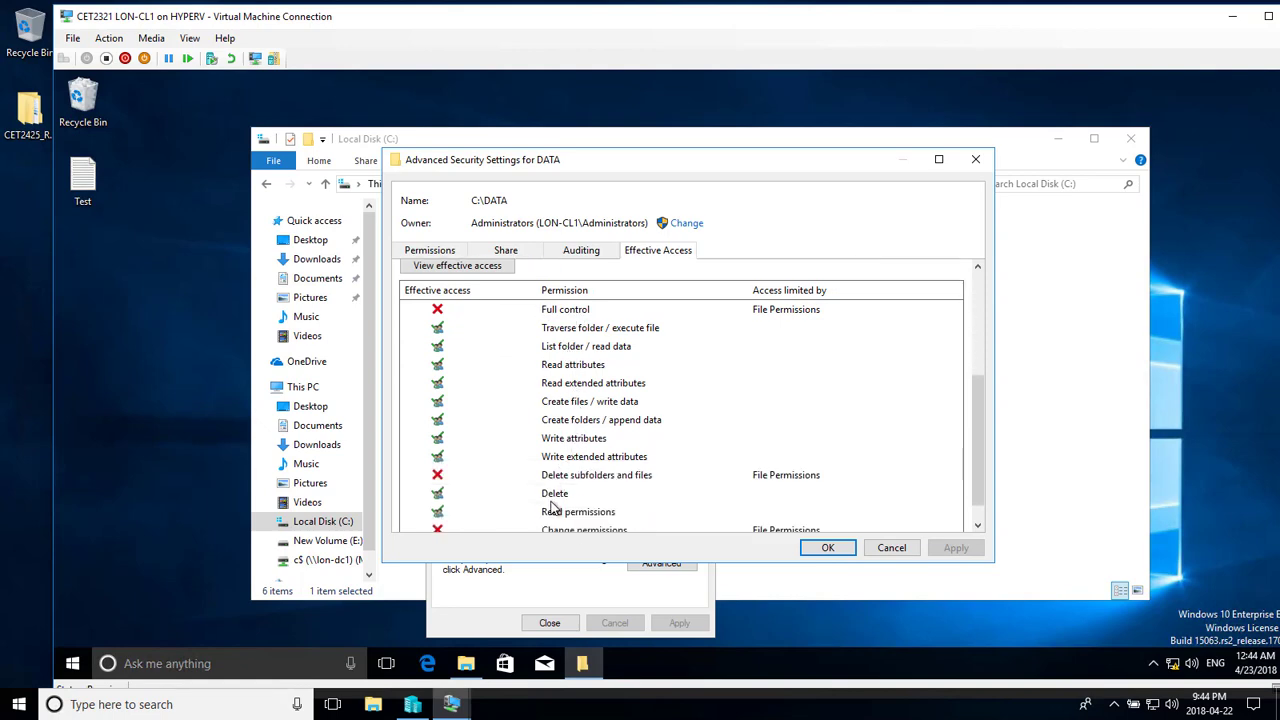
pyautogui.scroll(-1, 553, 507)
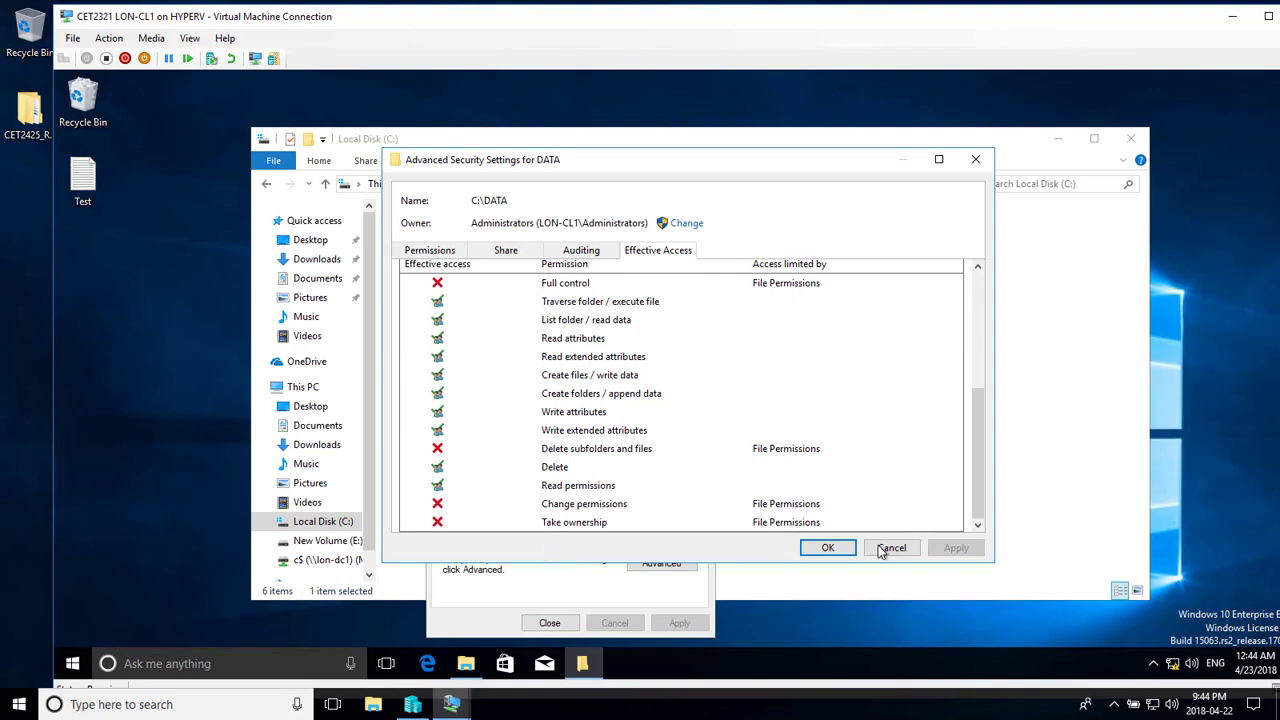
pyautogui.click(836, 548)
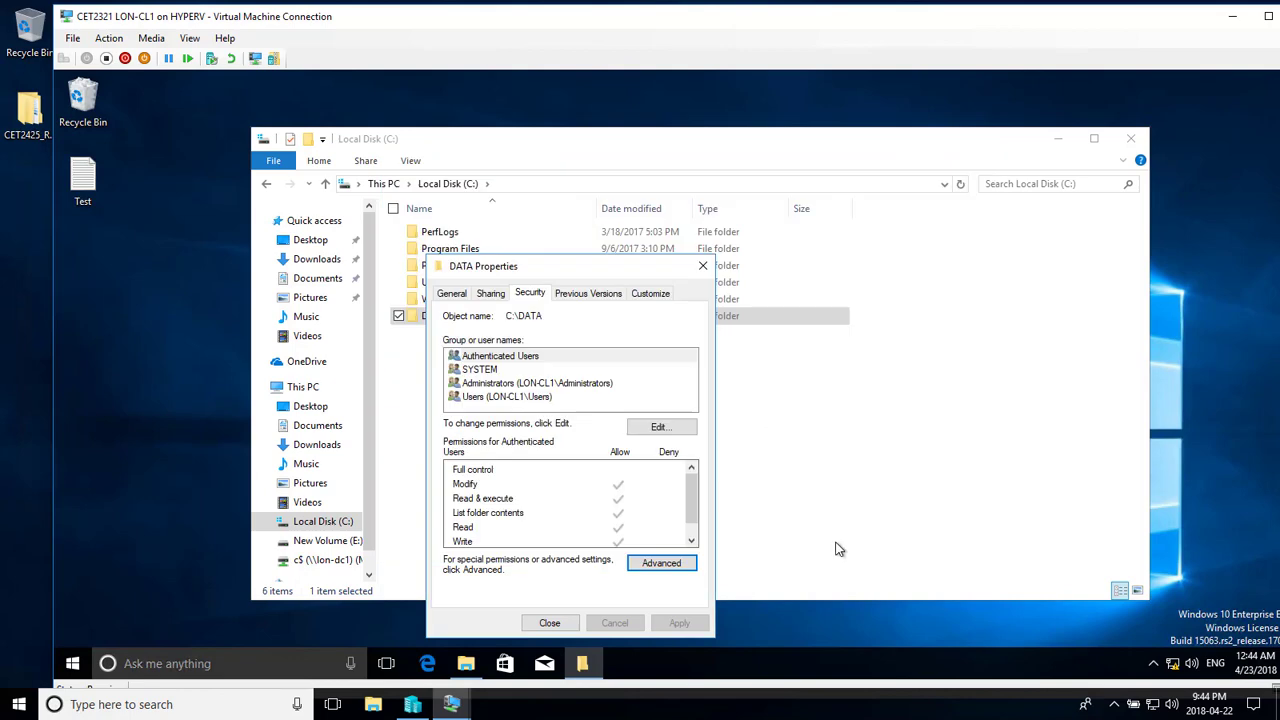
# - Close DATA Properties and enable Show libraries in the View tab's Navigation pane options
pyautogui.click(546, 622)
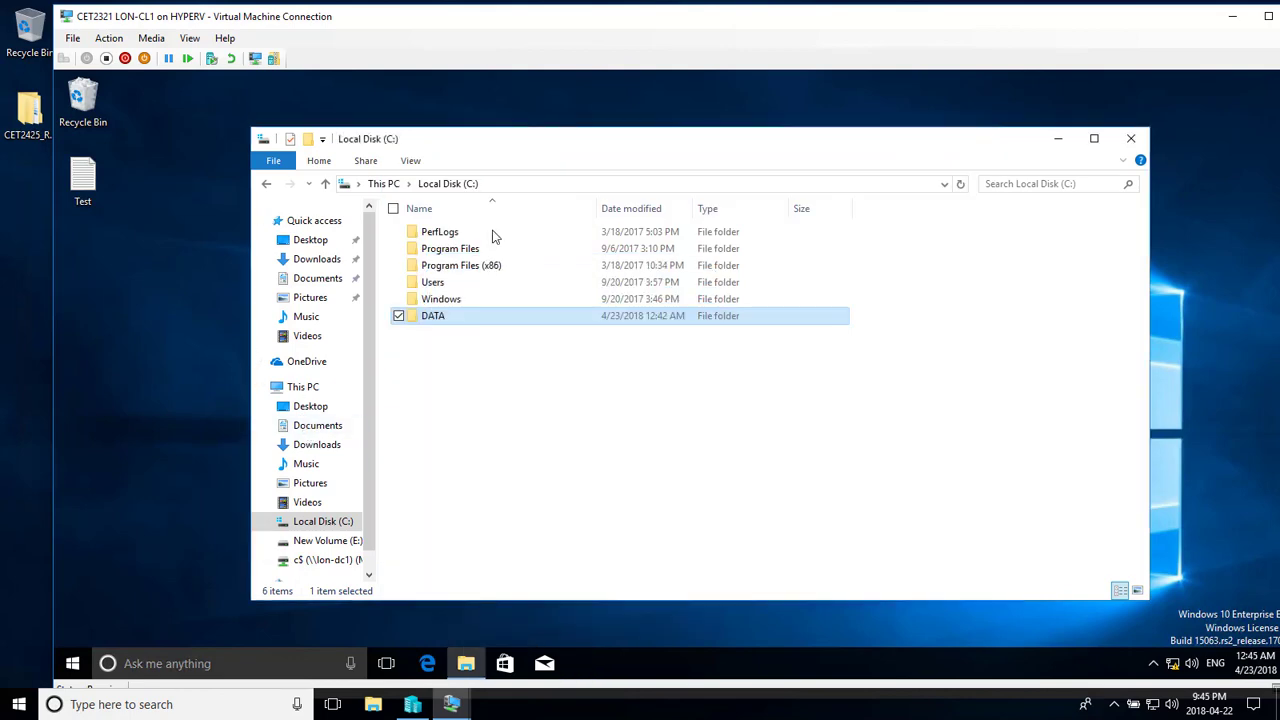
pyautogui.click(410, 162)
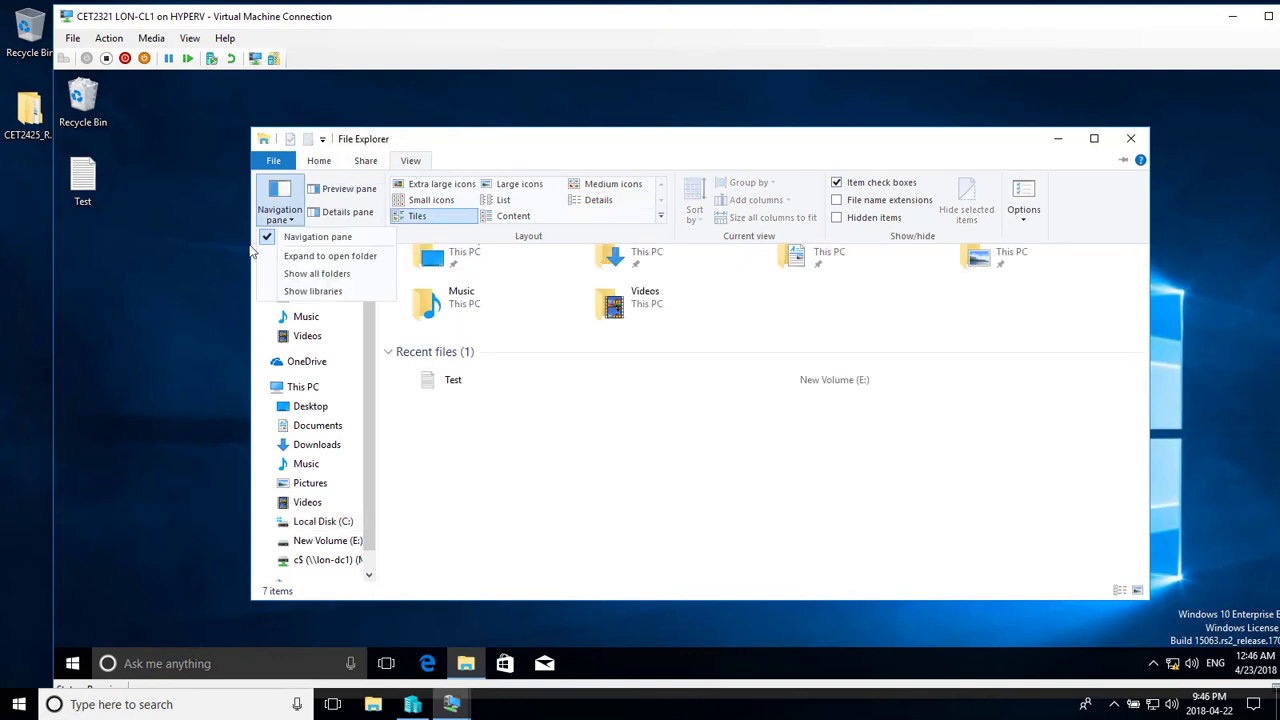
pyautogui.click(278, 206)
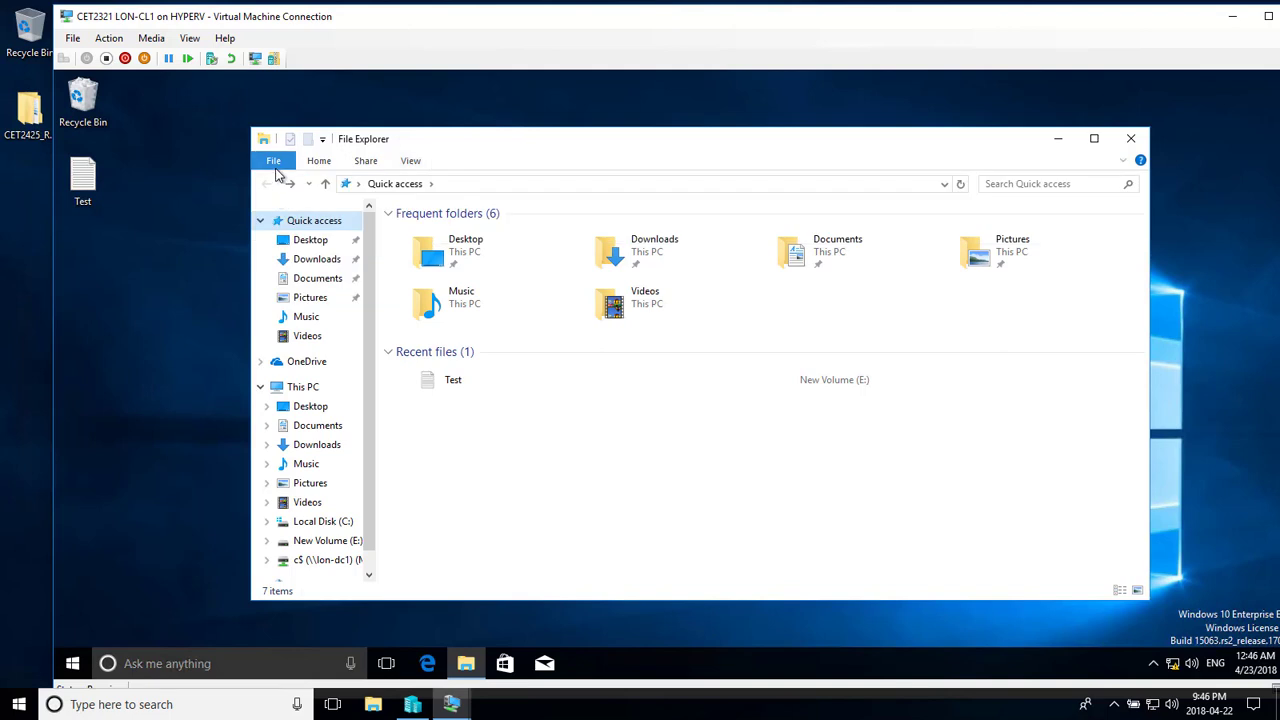
pyautogui.click(274, 162)
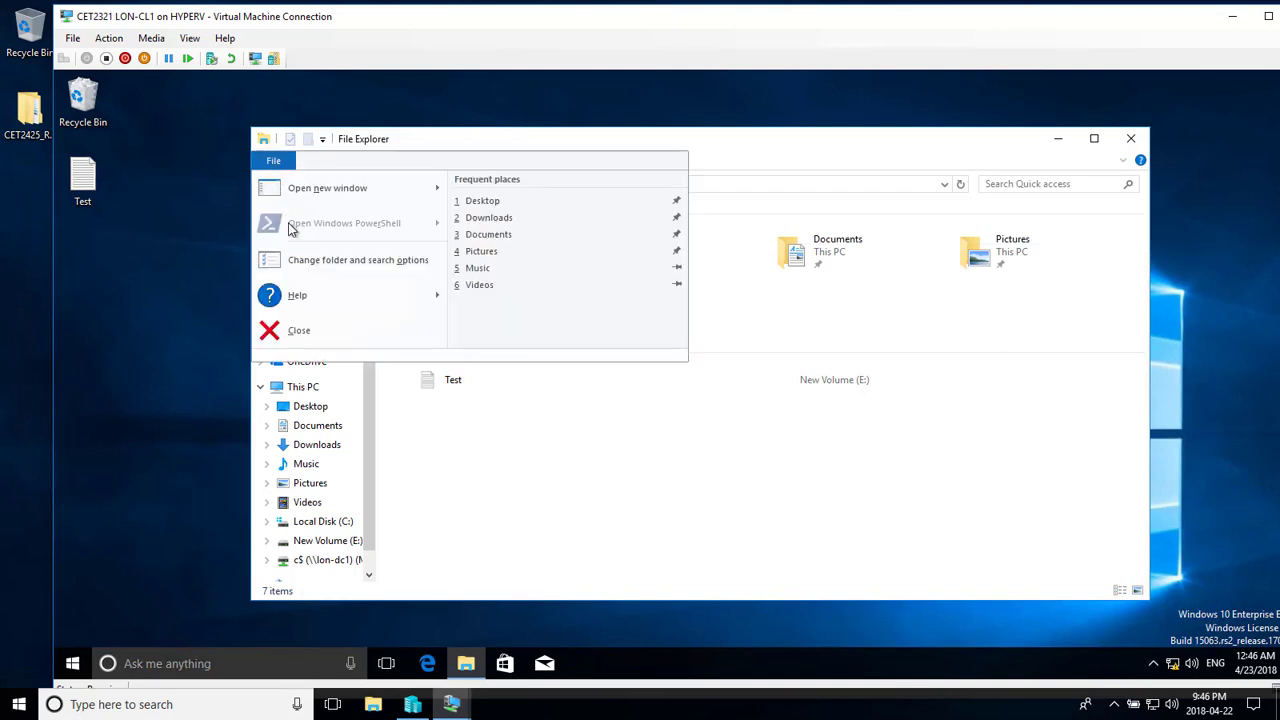
pyautogui.click(518, 142)
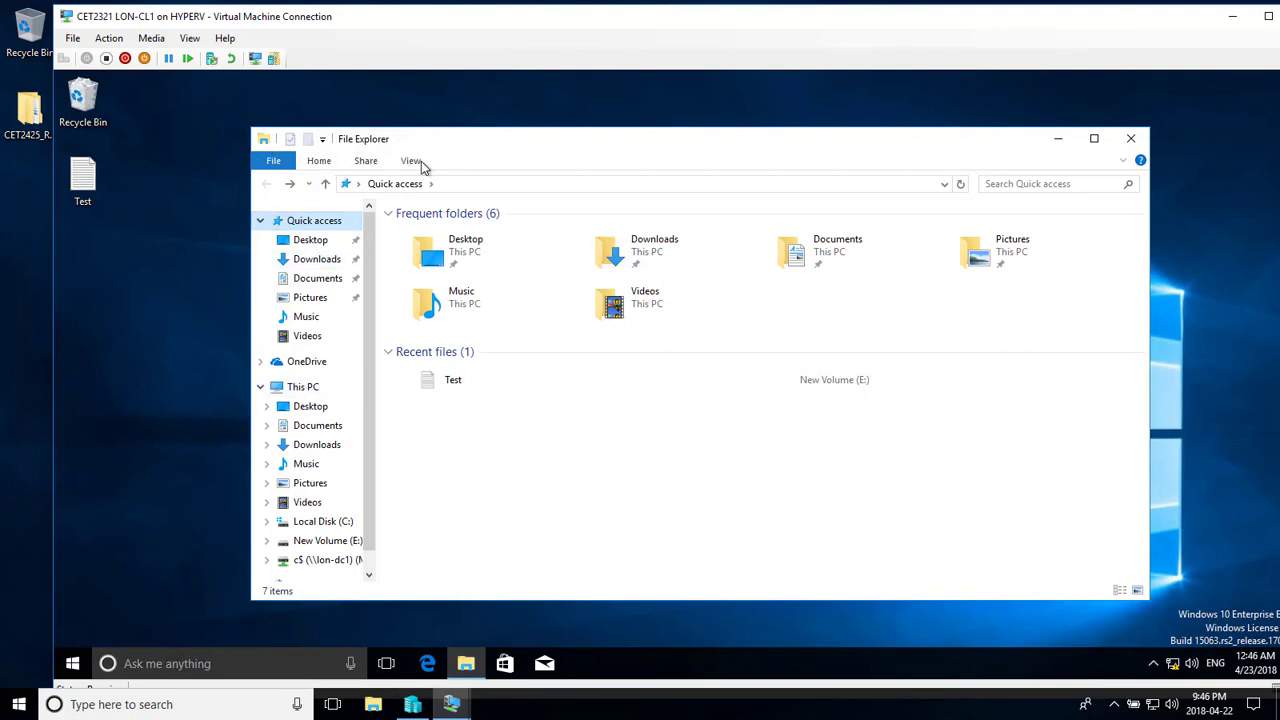
pyautogui.click(409, 161)
pyautogui.click(285, 207)
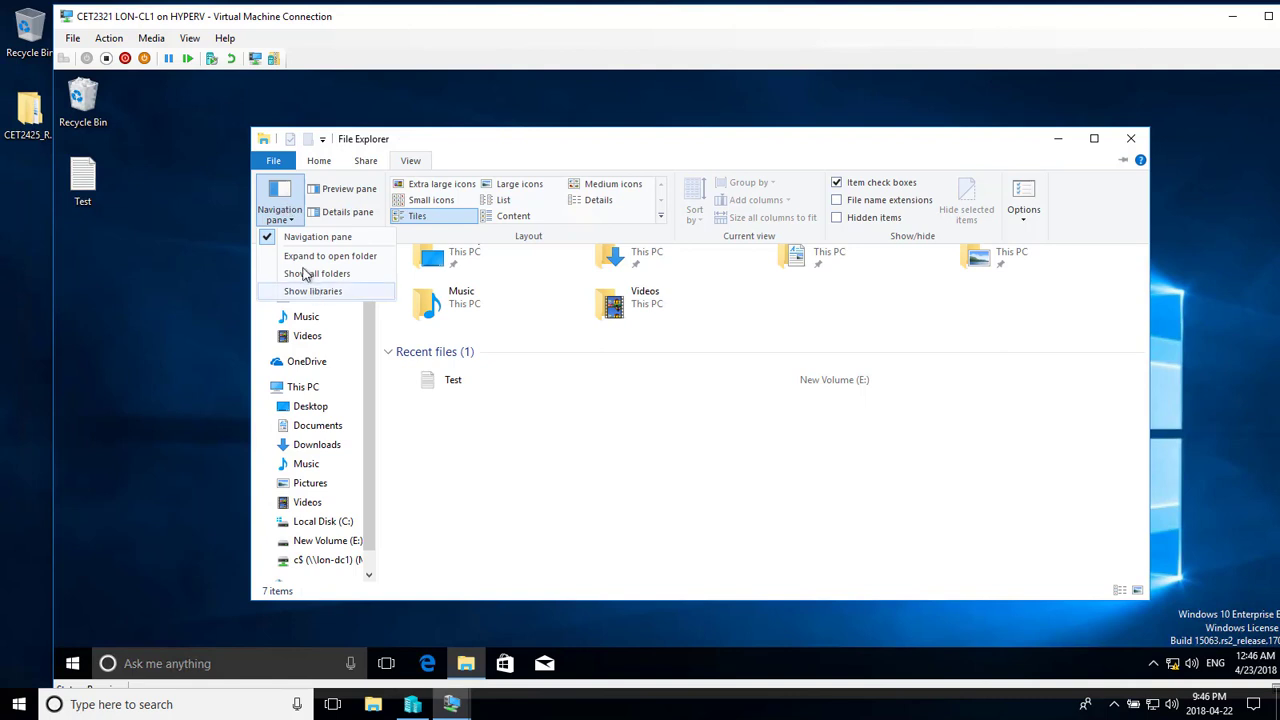
pyautogui.click(301, 291)
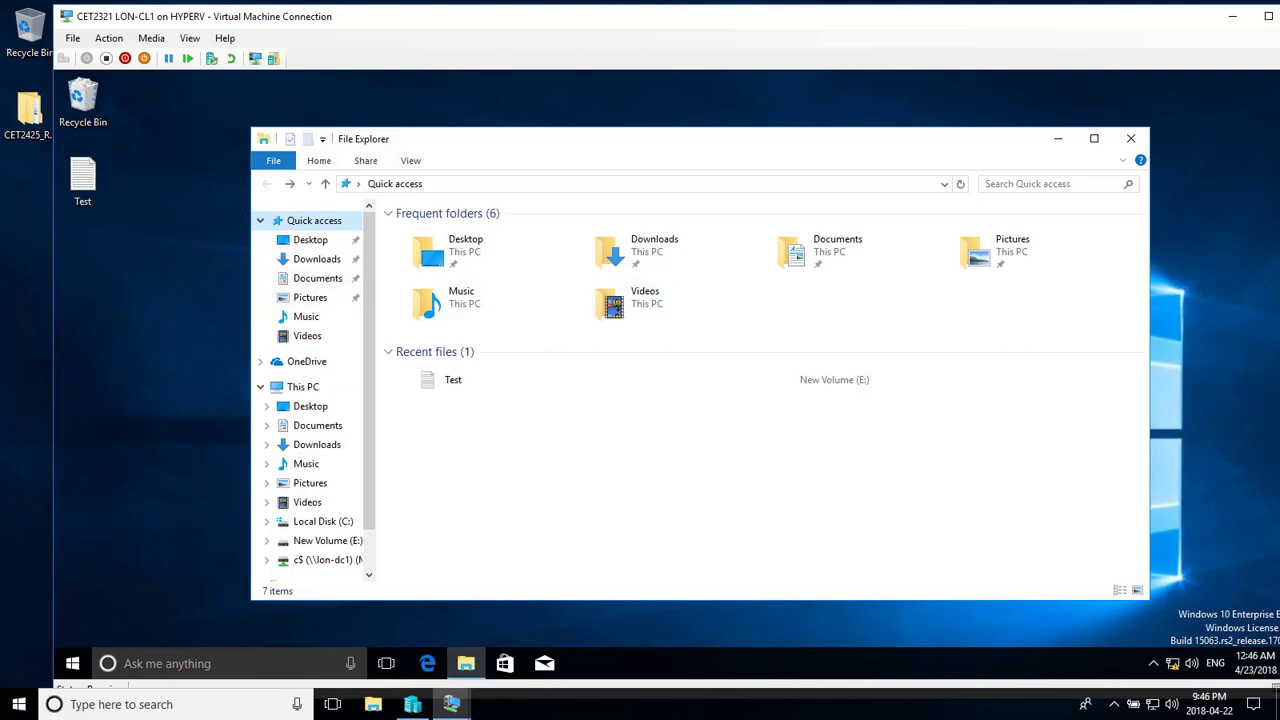
pyautogui.scroll(-2, 300, 450)
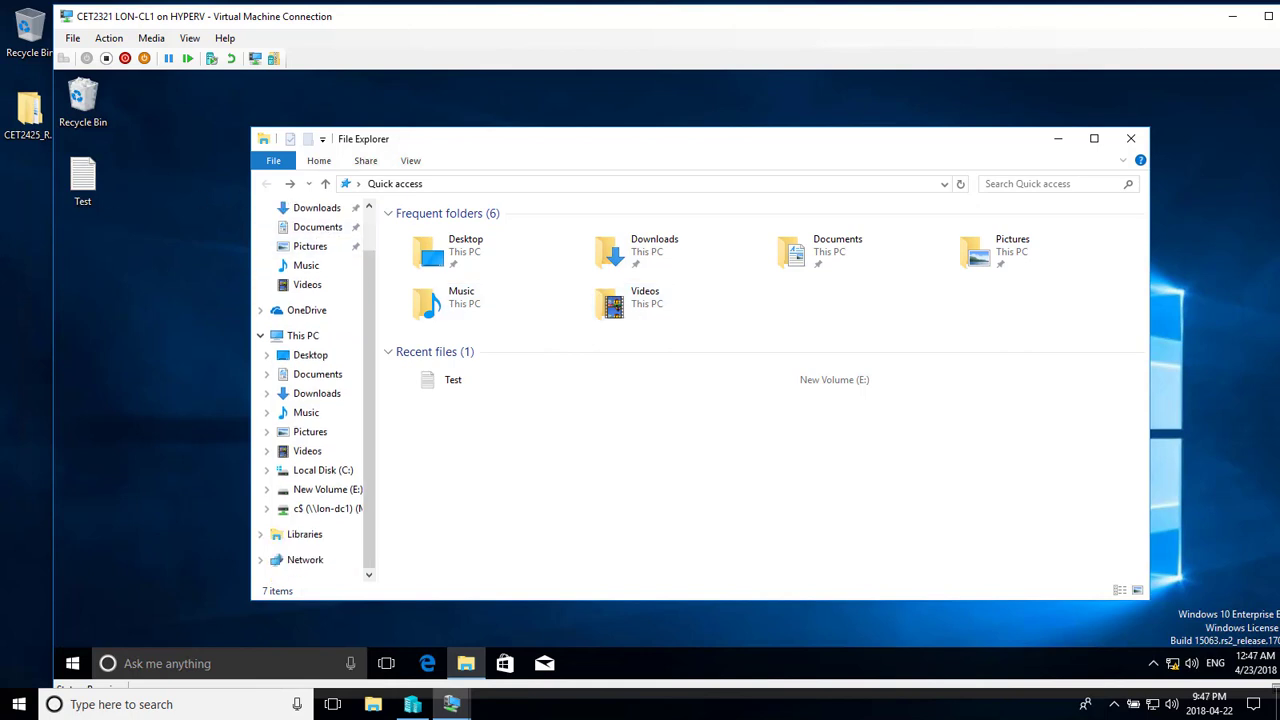
# - Create a new library under Libraries named MyLibrary
pyautogui.click(261, 535)
pyautogui.click(303, 478)
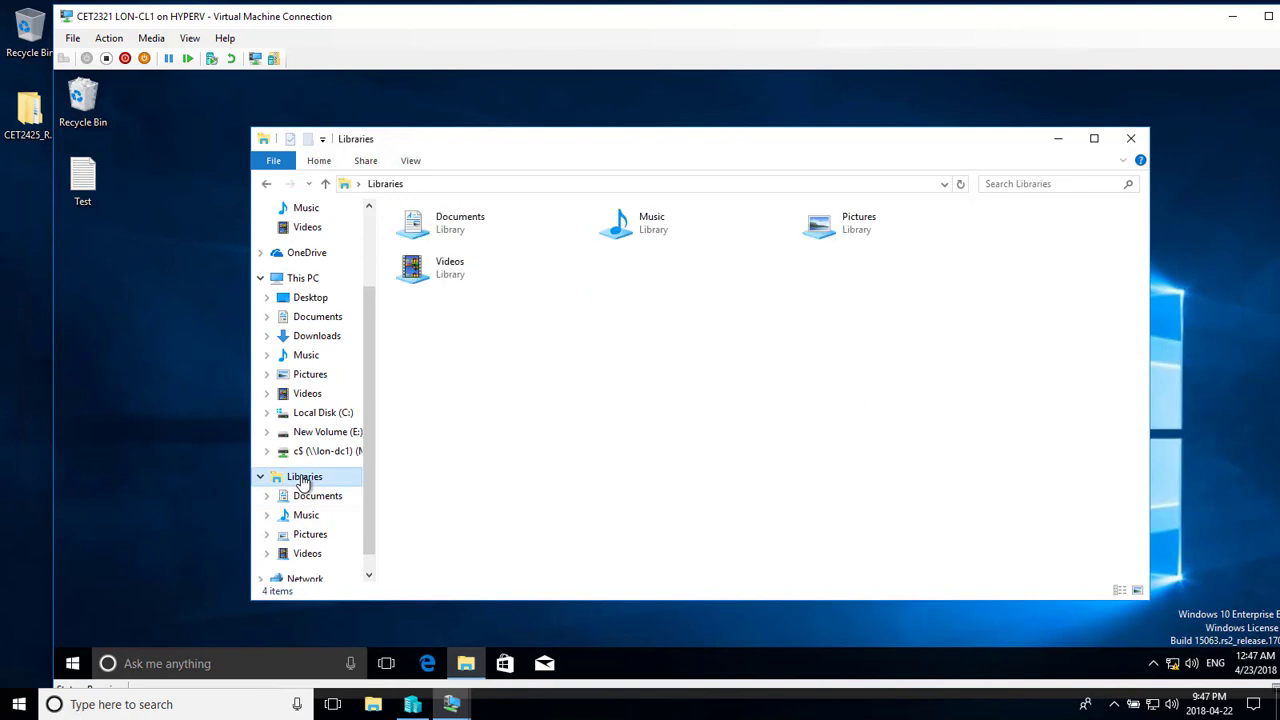
pyautogui.rightClick(306, 479)
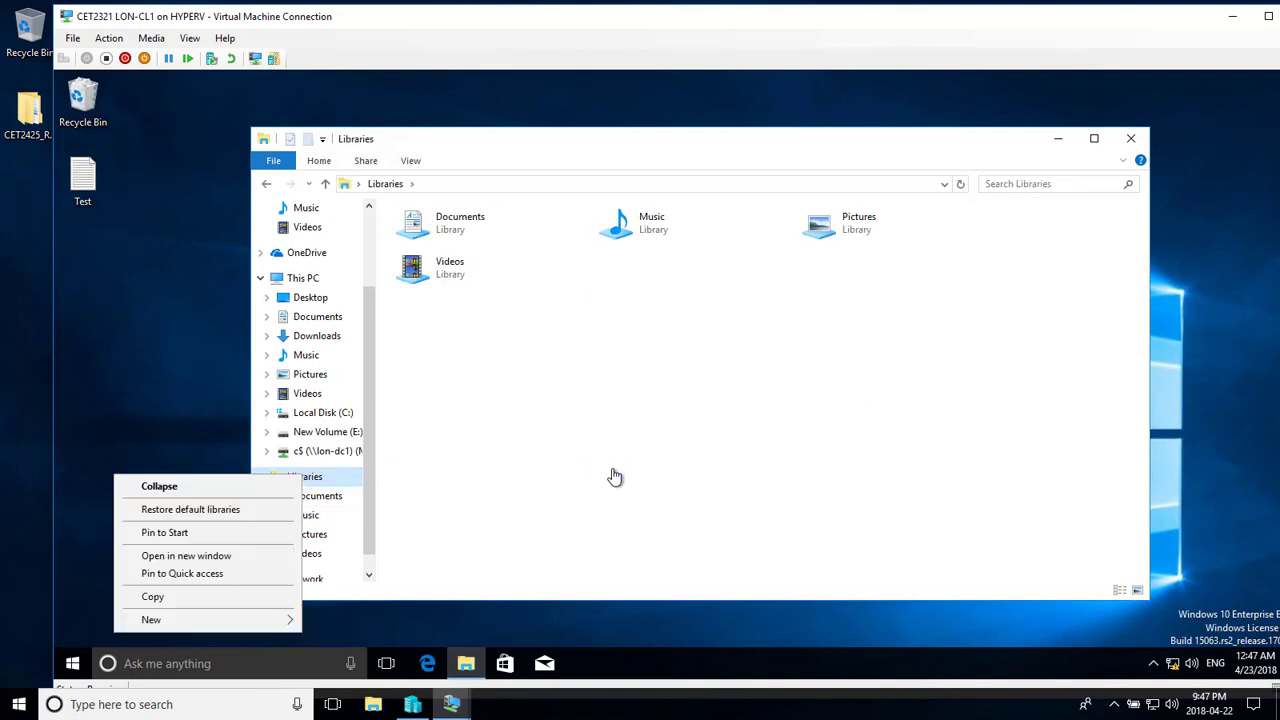
pyautogui.moveTo(292, 622)
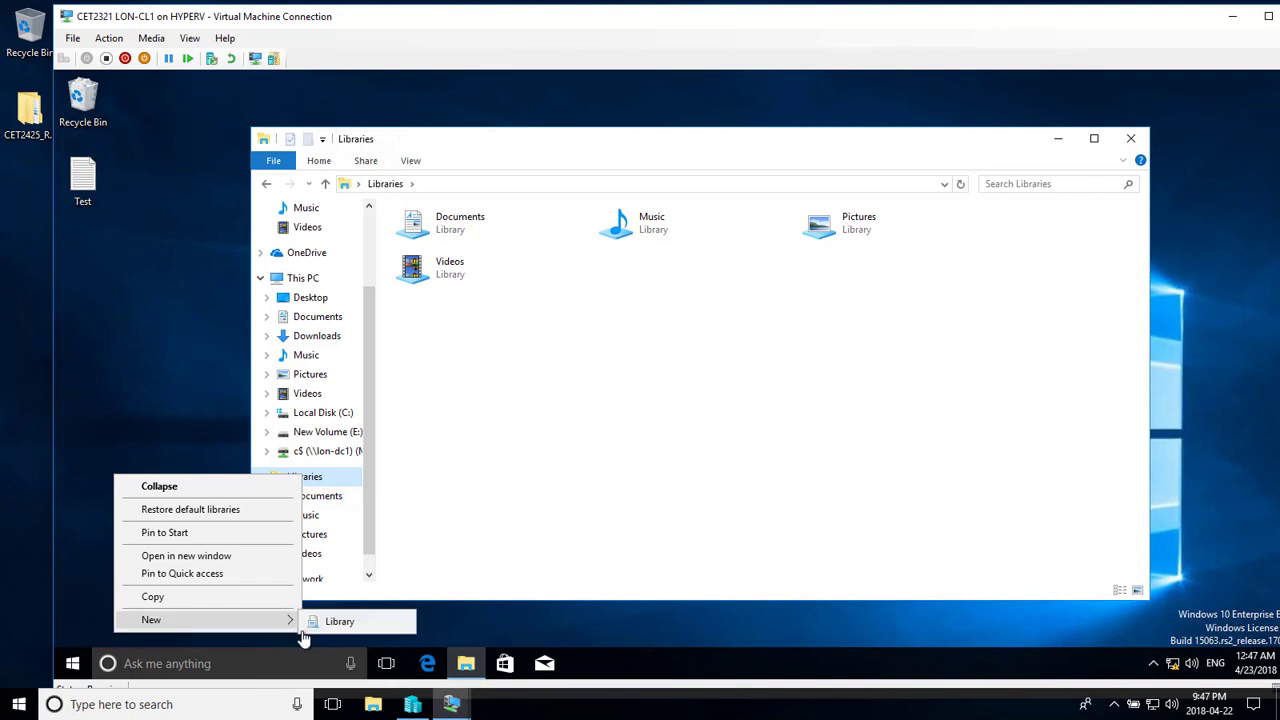
pyautogui.click(337, 623)
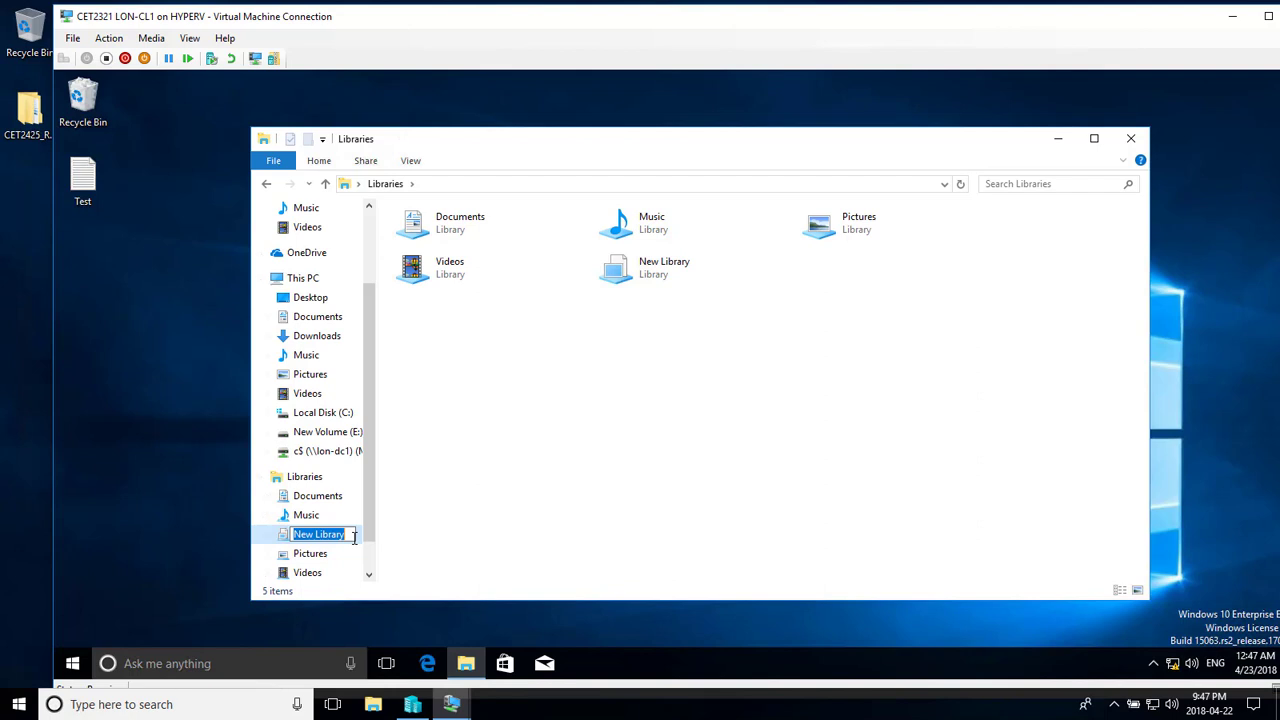
pyautogui.write('MyLi')
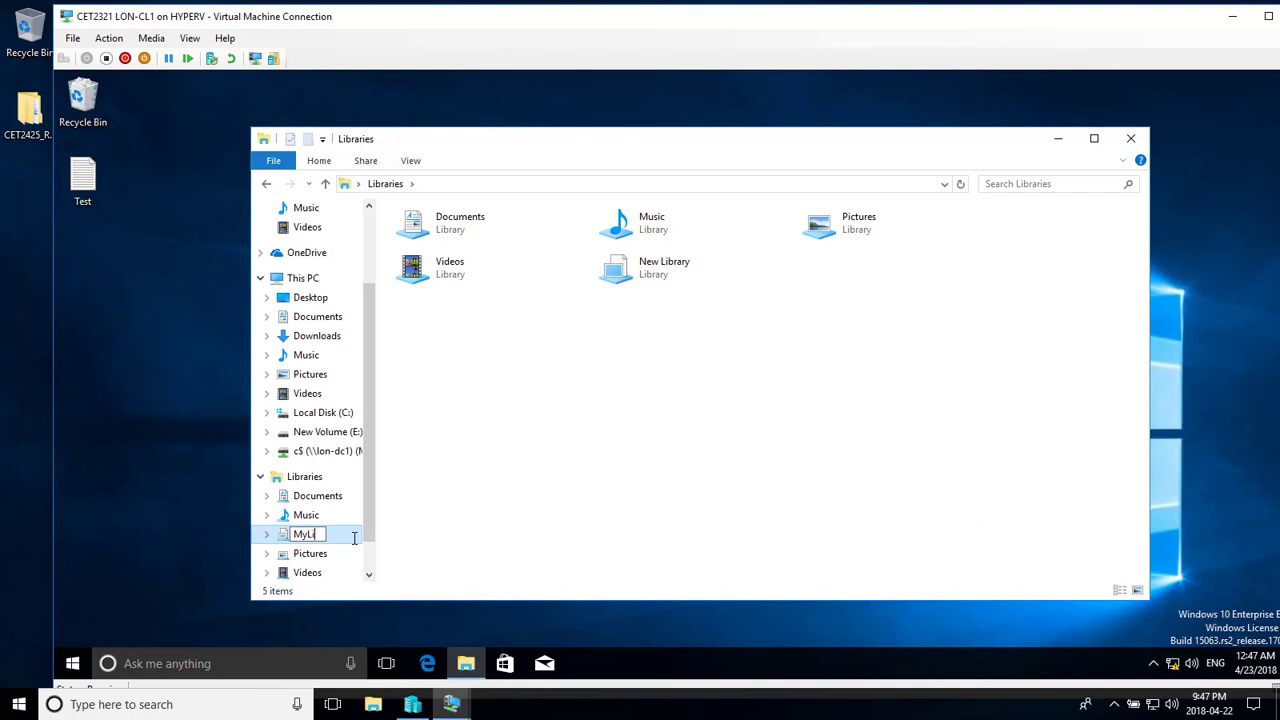
pyautogui.write('brary')
pyautogui.click(643, 503)
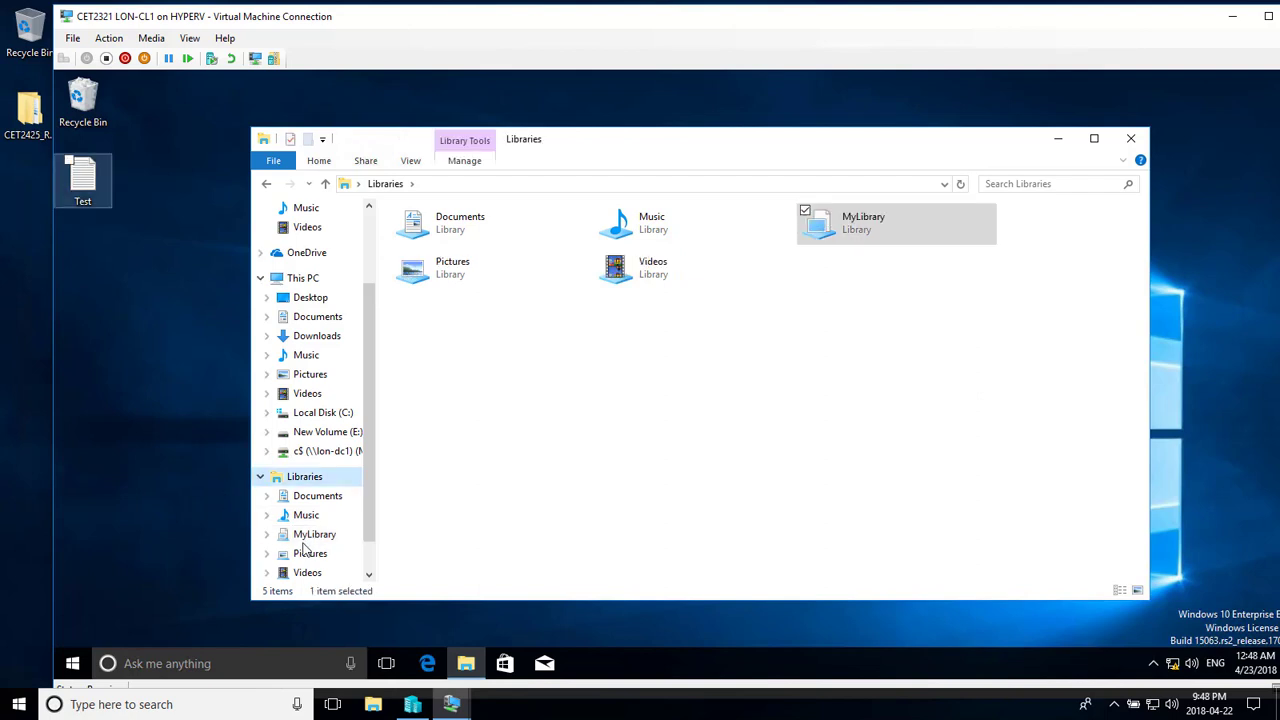
# - Include the Desktop folder in MyLibrary
pyautogui.click(306, 538)
pyautogui.click(490, 291)
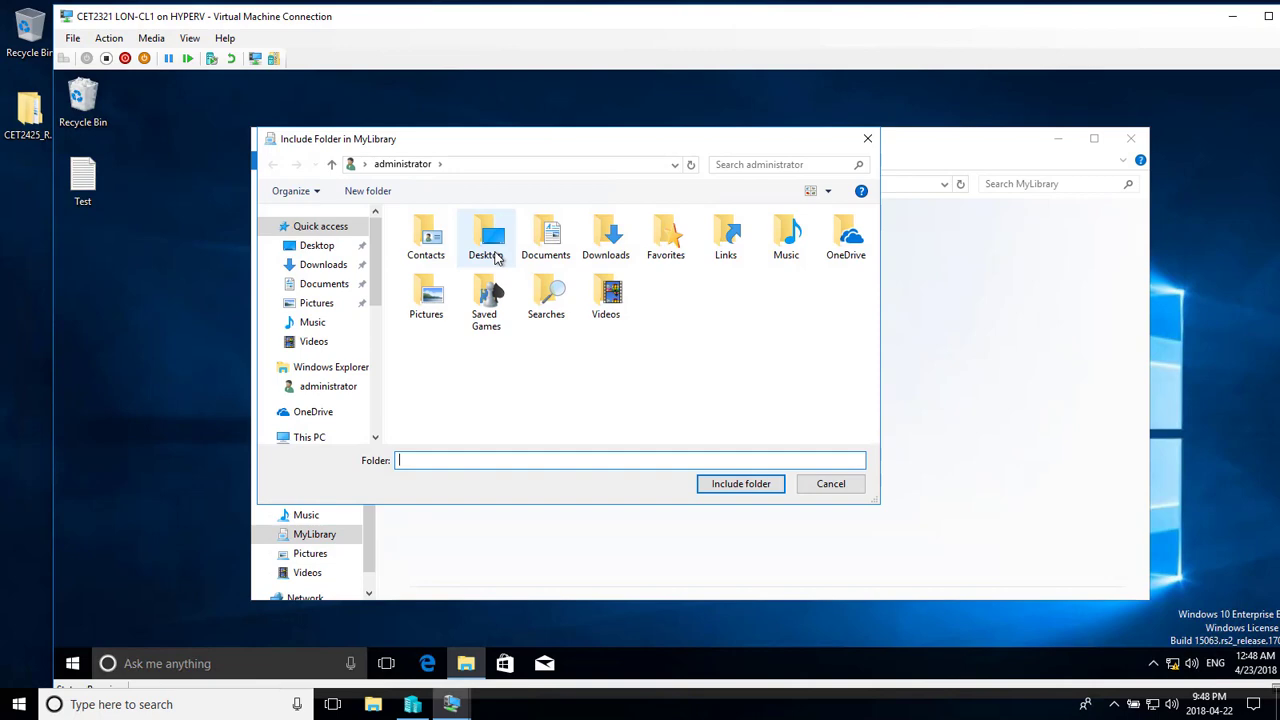
pyautogui.click(497, 259)
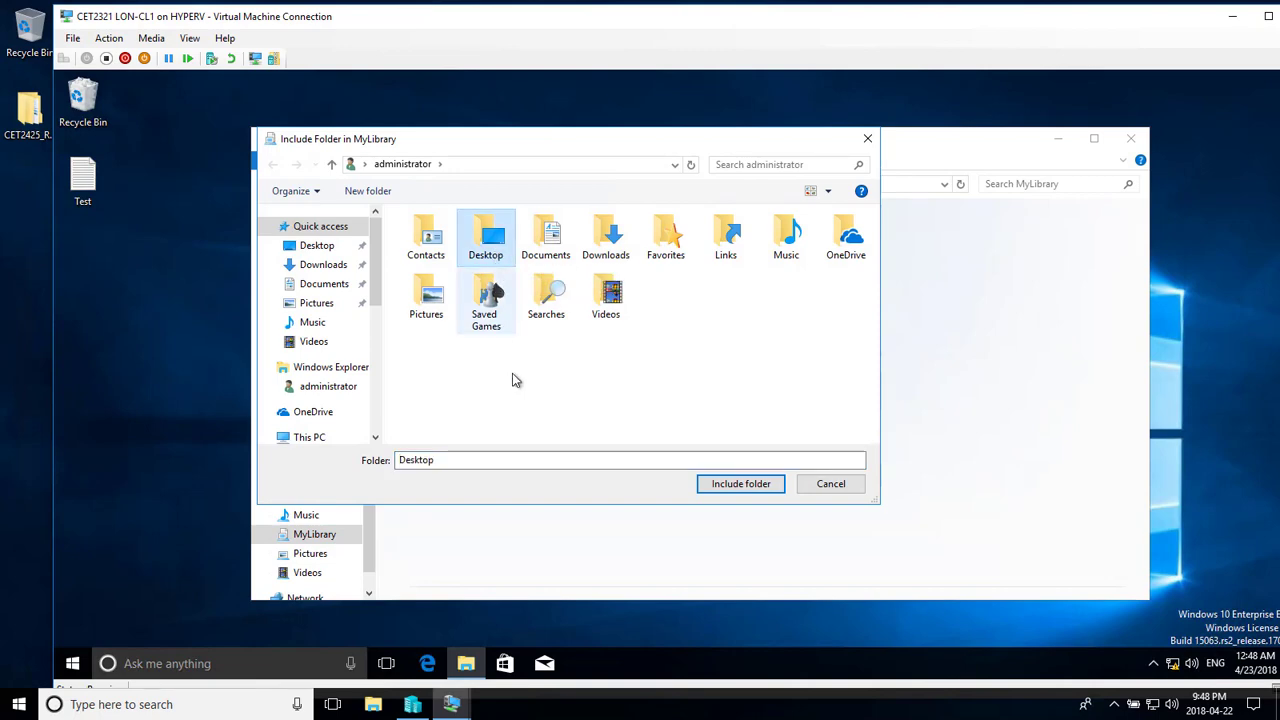
pyautogui.click(719, 484)
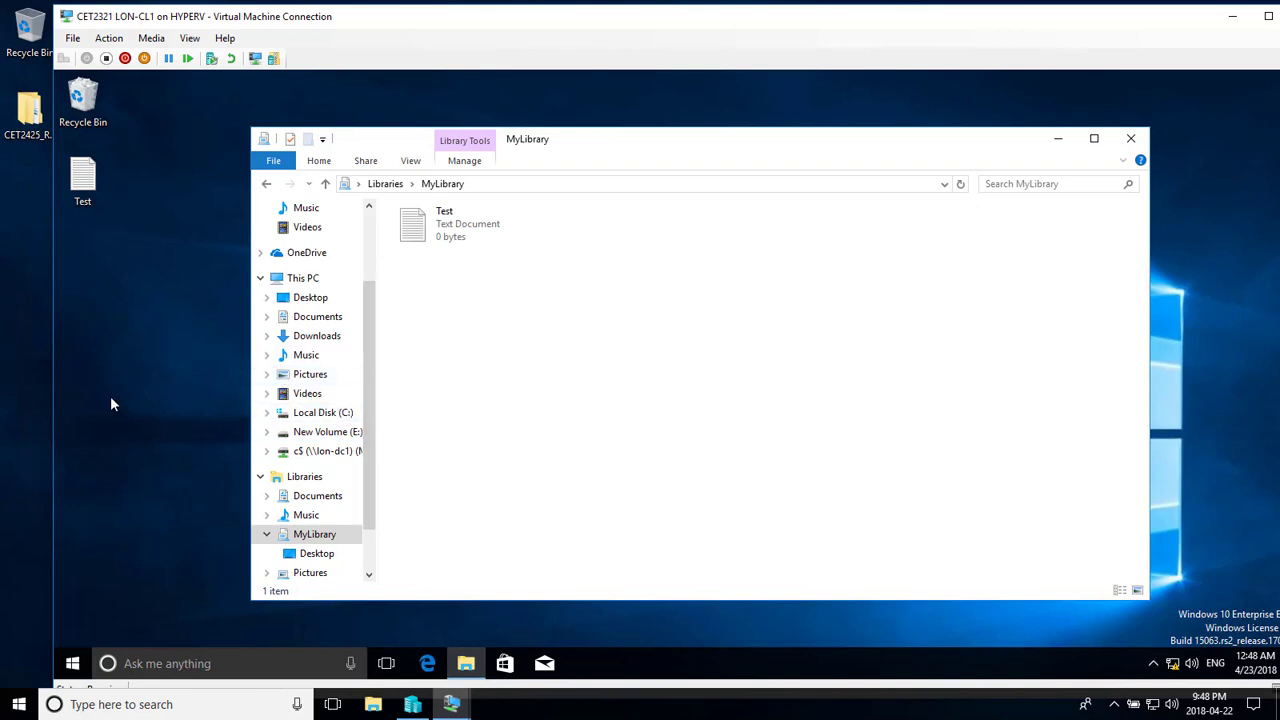
# - Restore the LON-CL1 window, minimize LON-CL4, and move LON-CL1 to the top of the screen
pyautogui.doubleClick(514, 22)
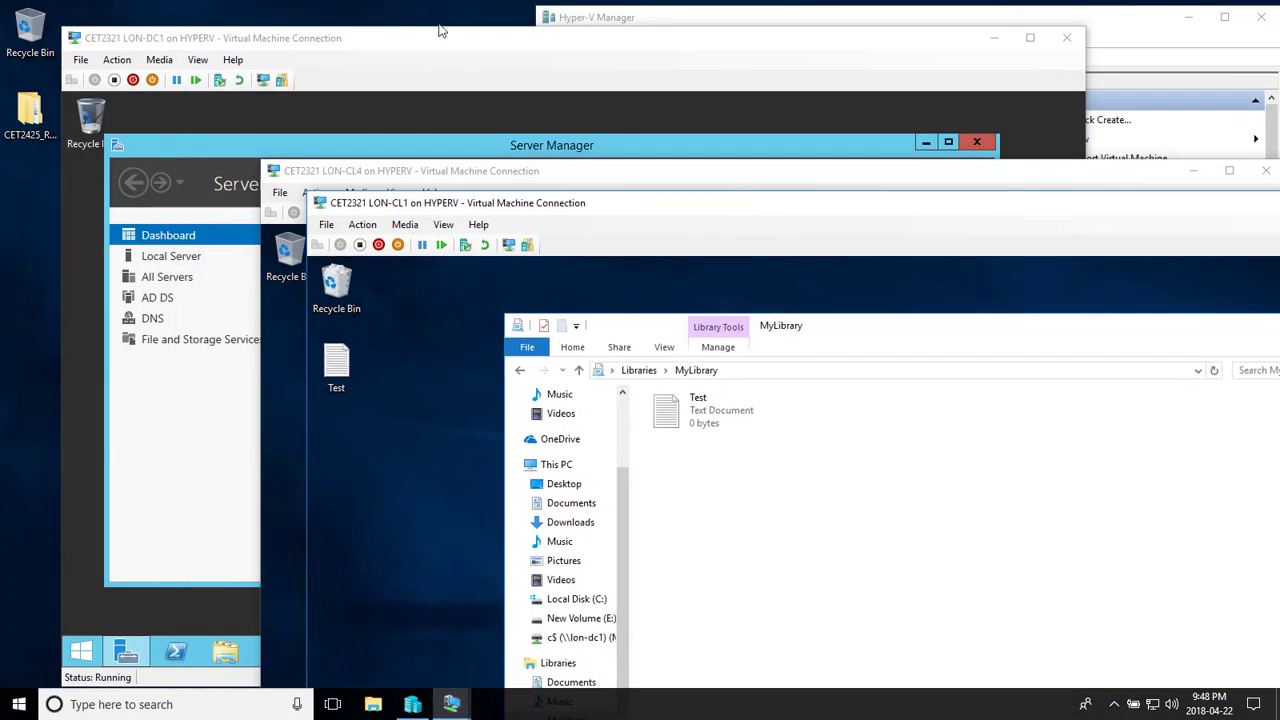
pyautogui.click(385, 50)
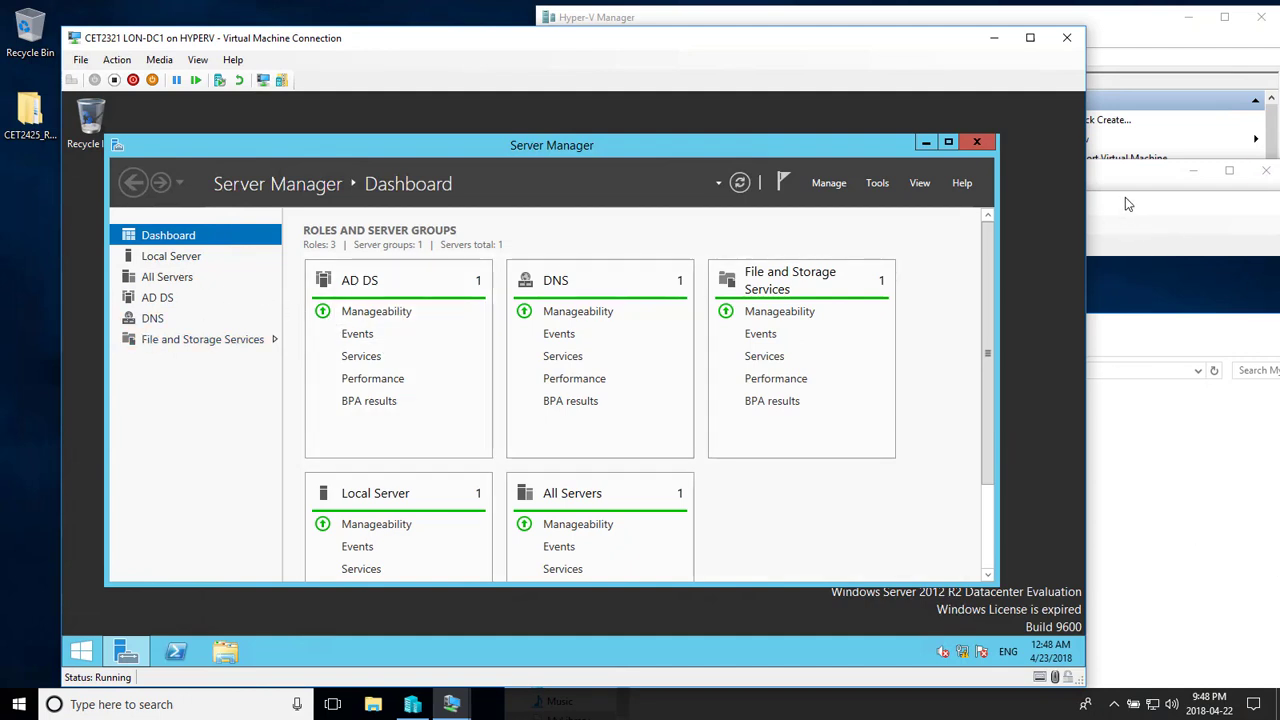
pyautogui.moveTo(1115, 181); pyautogui.dragTo(931, 38)
pyautogui.click(1010, 36)
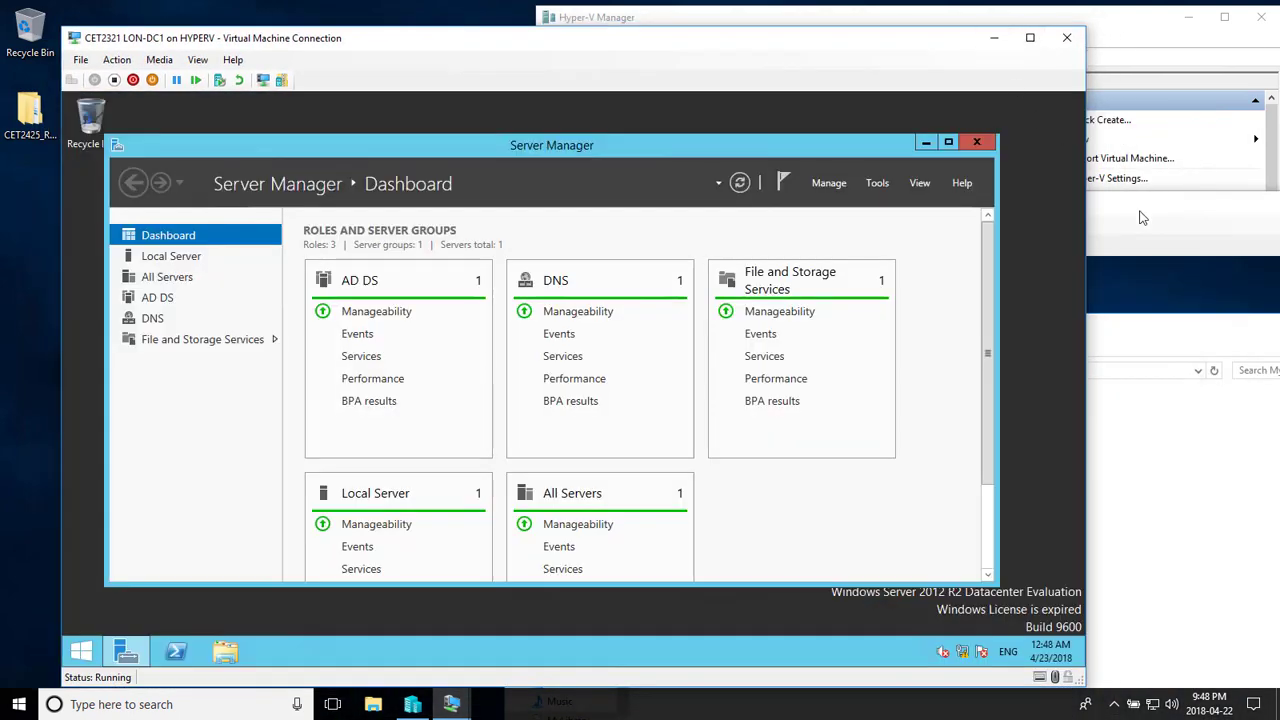
pyautogui.moveTo(1172, 202); pyautogui.dragTo(915, 26)
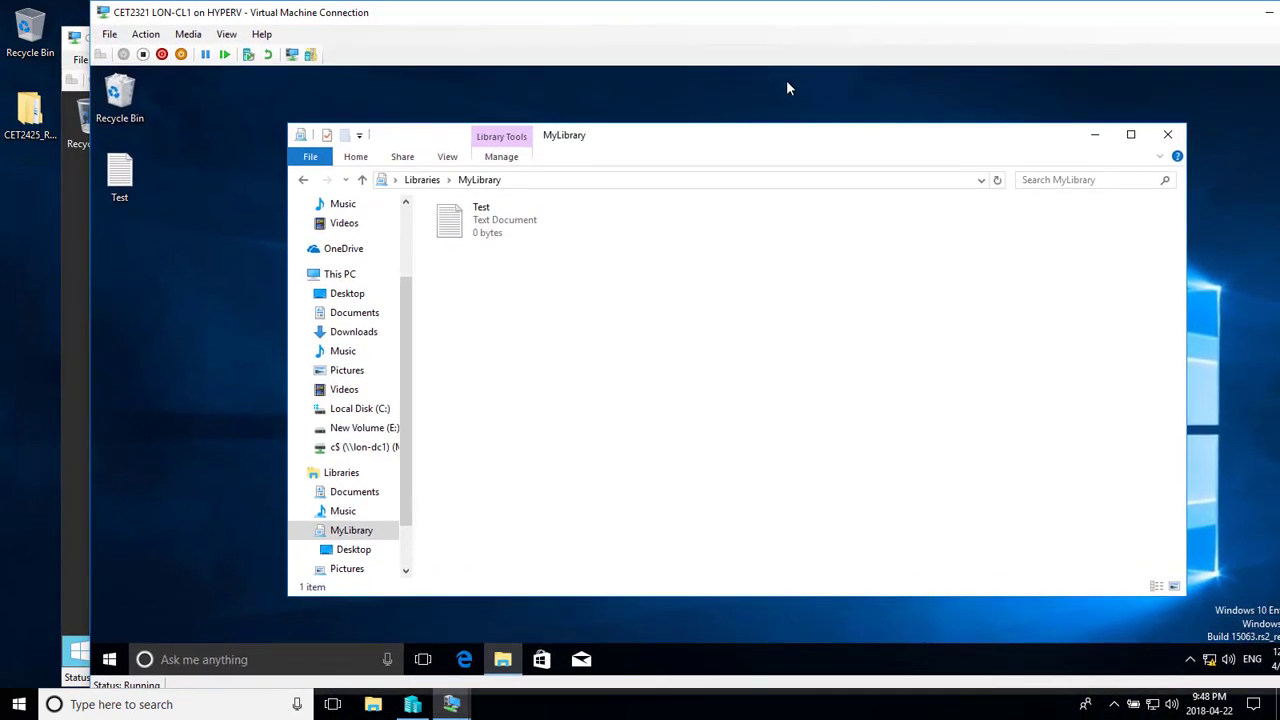
pyautogui.click(518, 155)
pyautogui.click(112, 662)
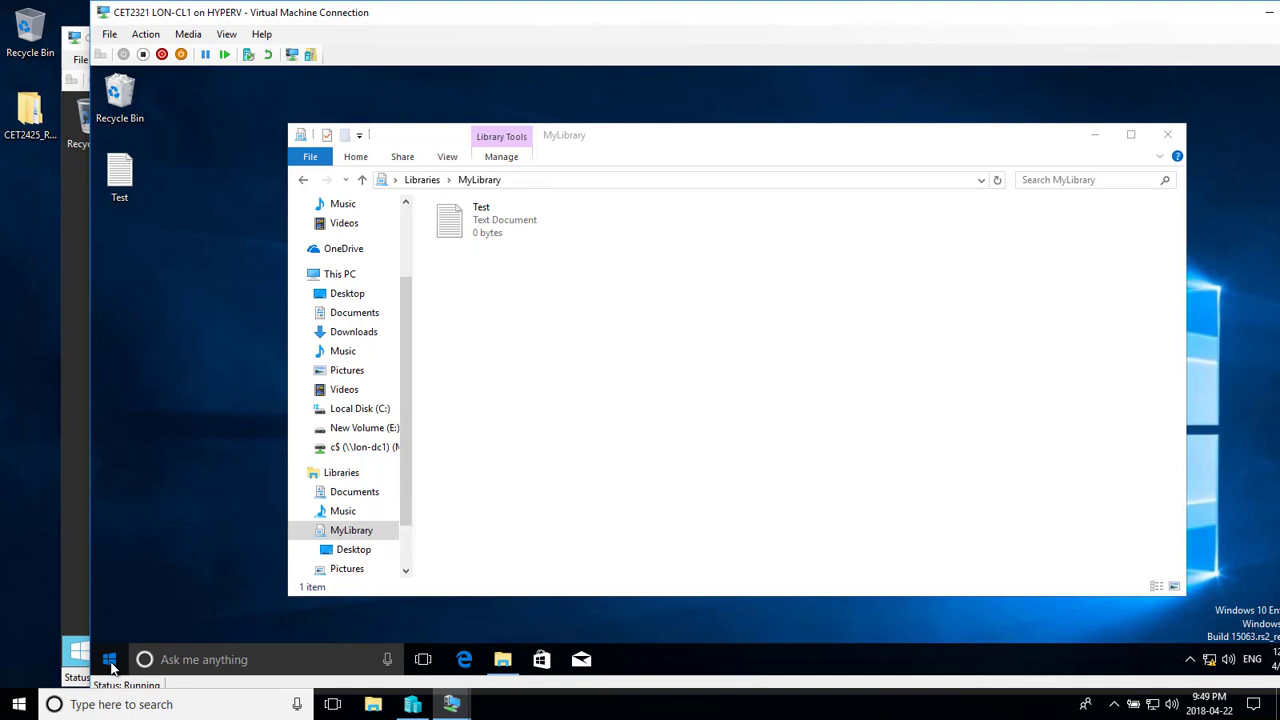
# - On LON-CL1, open Settings to the Devices > Printers & scanners page
pyautogui.click(110, 662)
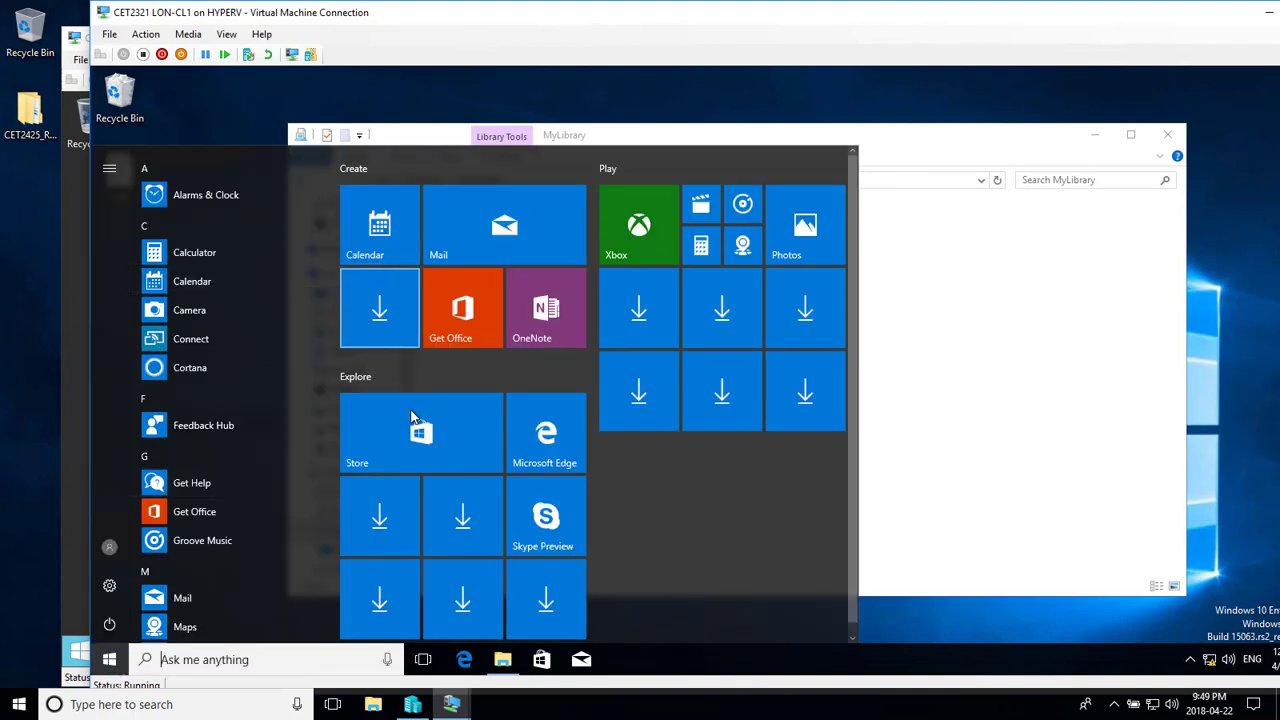
pyautogui.click(110, 585)
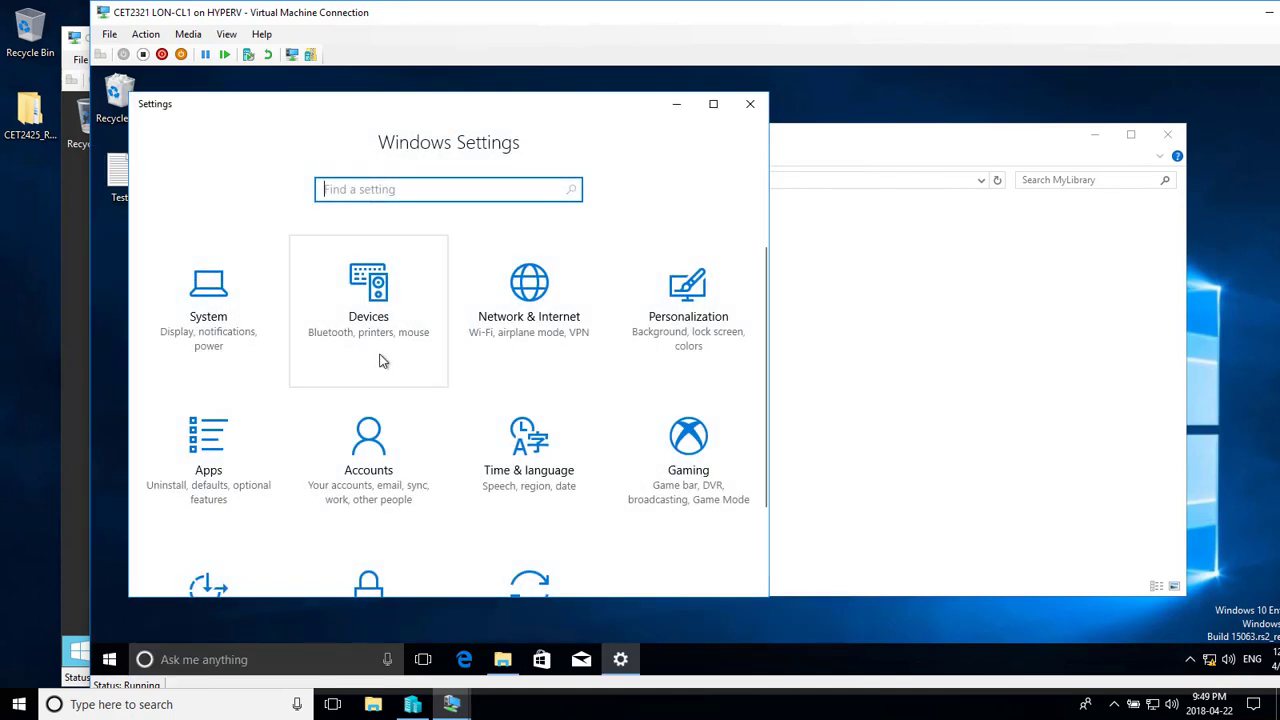
pyautogui.scroll(-2, 480, 405)
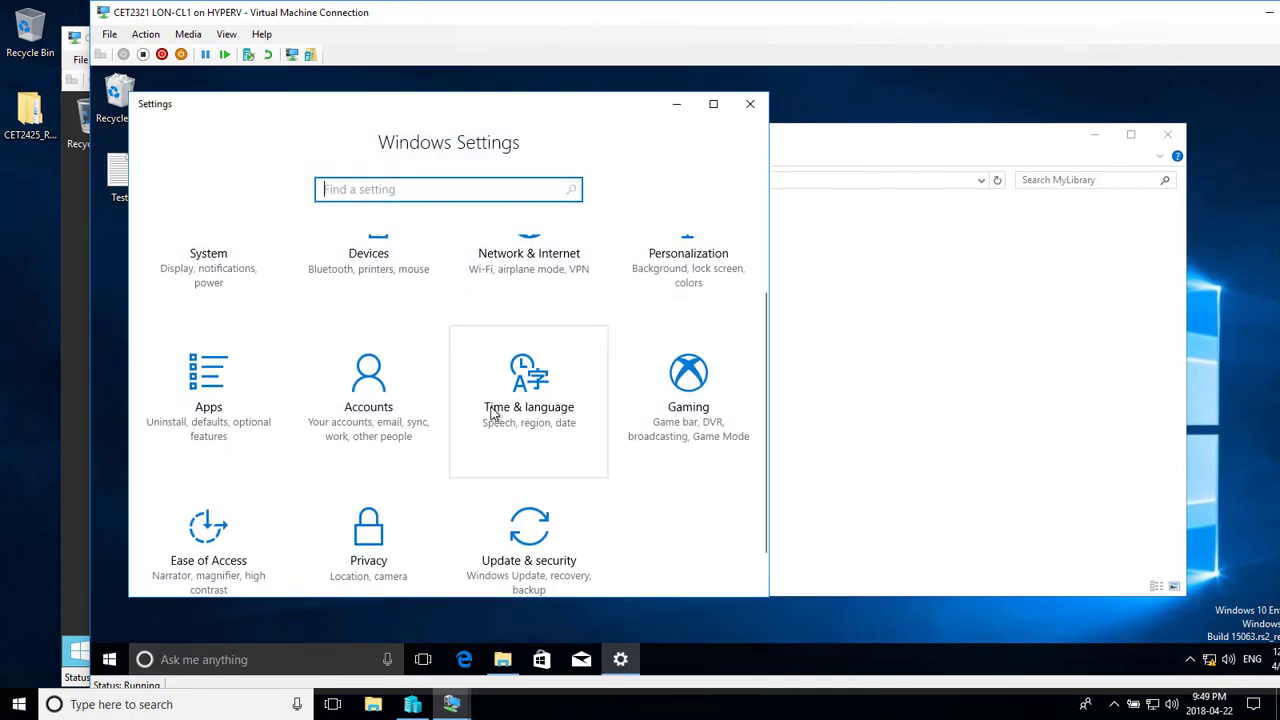
pyautogui.scroll(2, 510, 390)
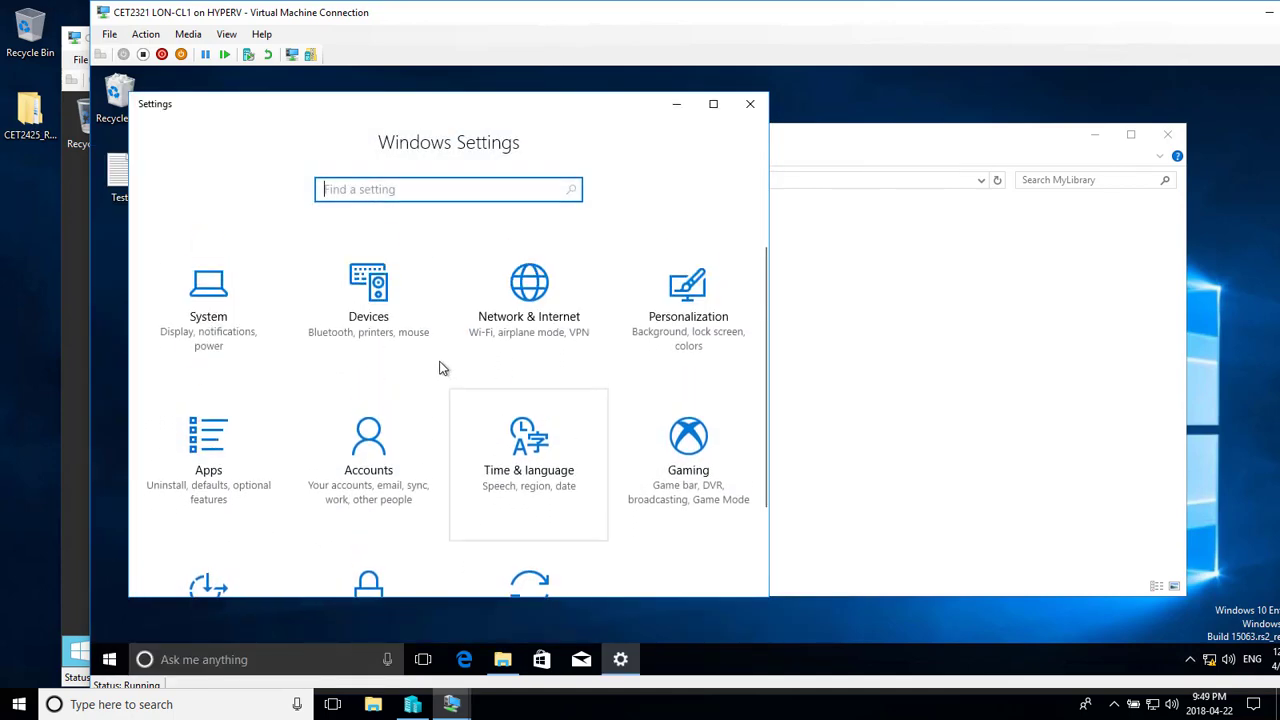
pyautogui.click(364, 336)
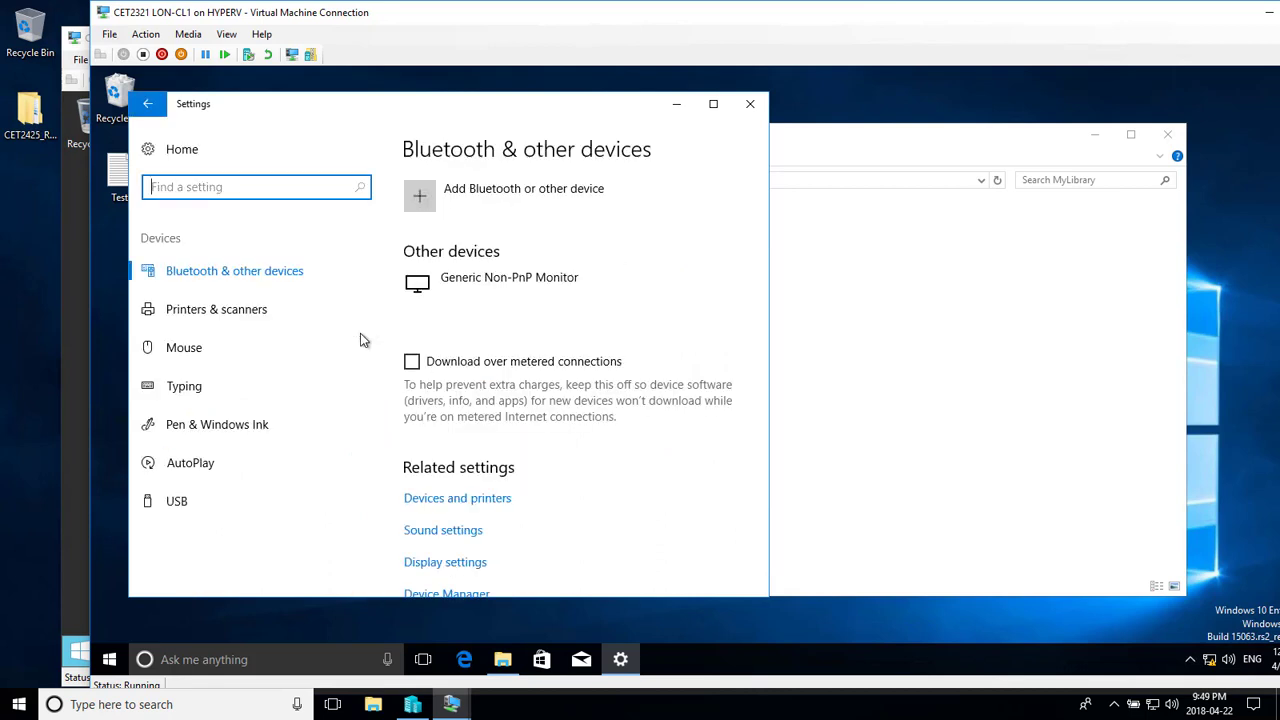
pyautogui.click(185, 316)
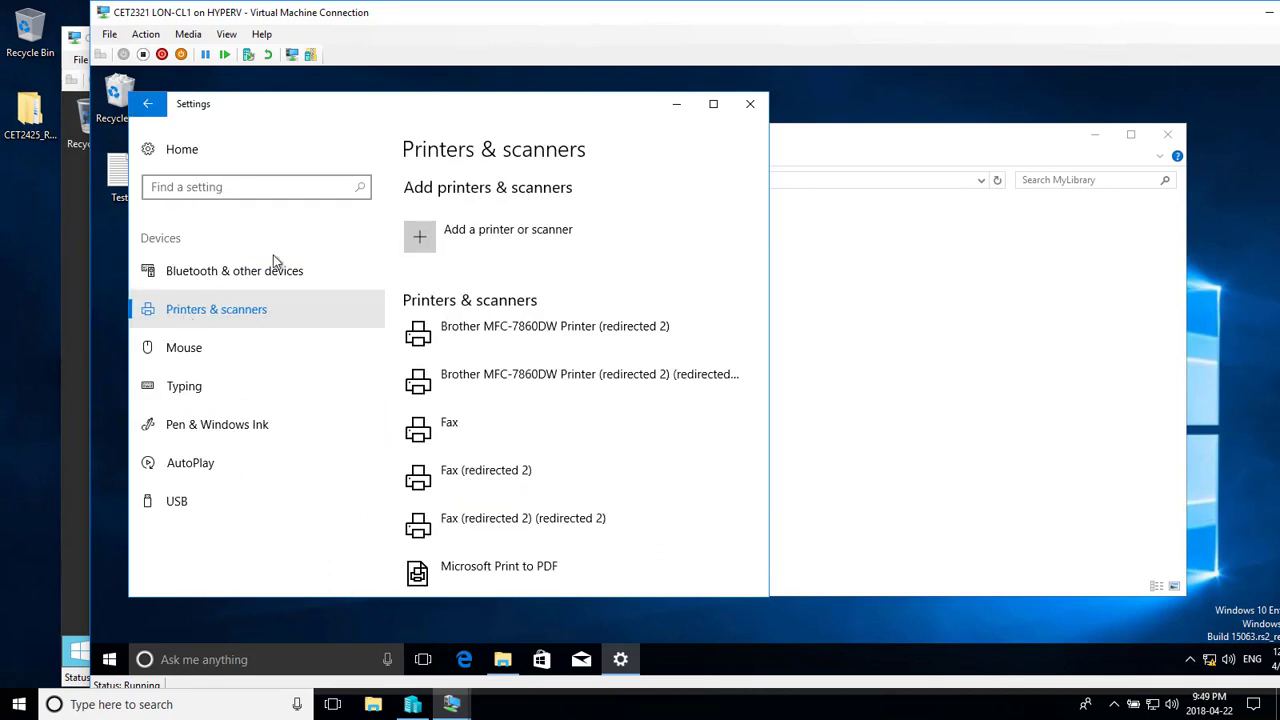
# - Try to add an unlisted printer, dismiss the access error, and close Settings
pyautogui.click(476, 231)
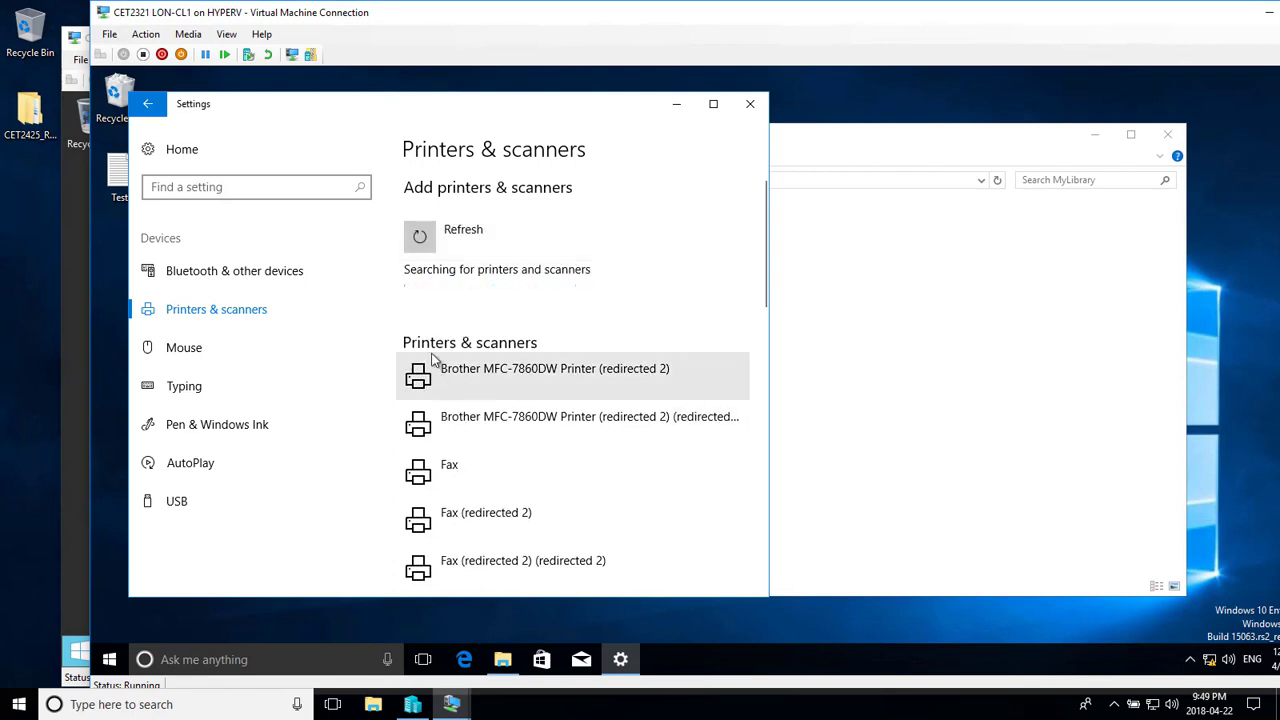
pyautogui.click(471, 326)
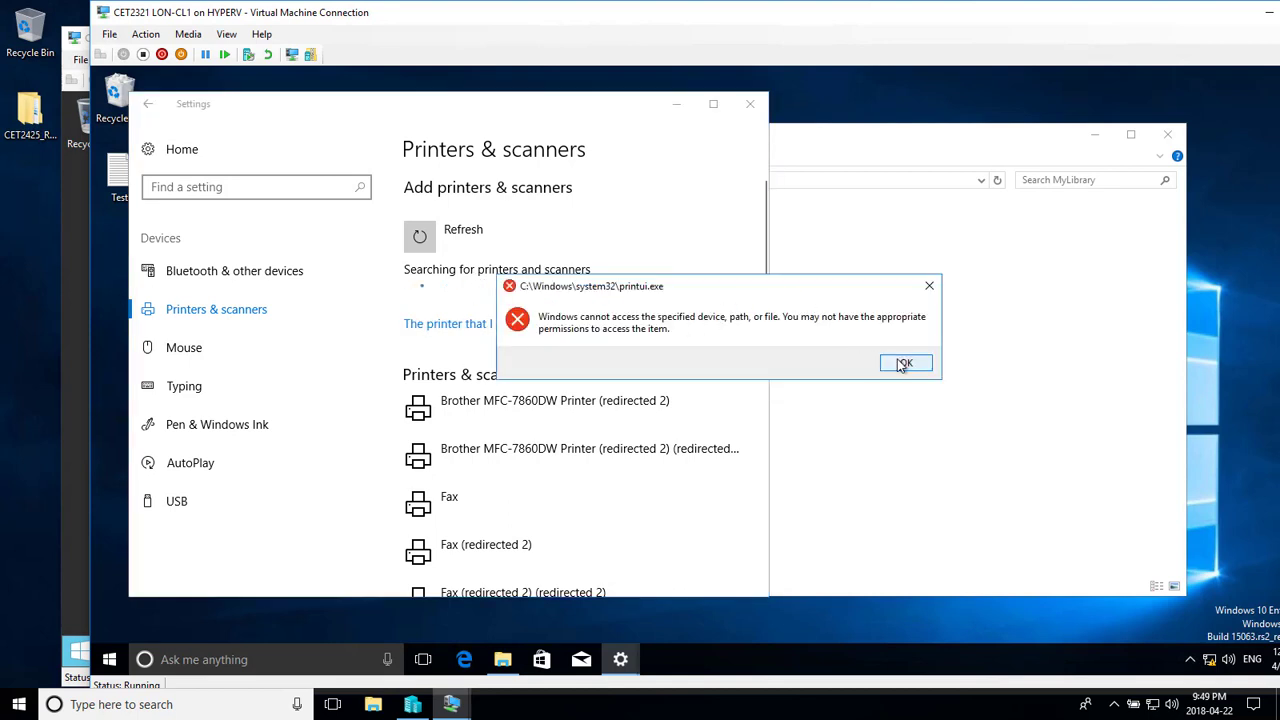
pyautogui.click(900, 364)
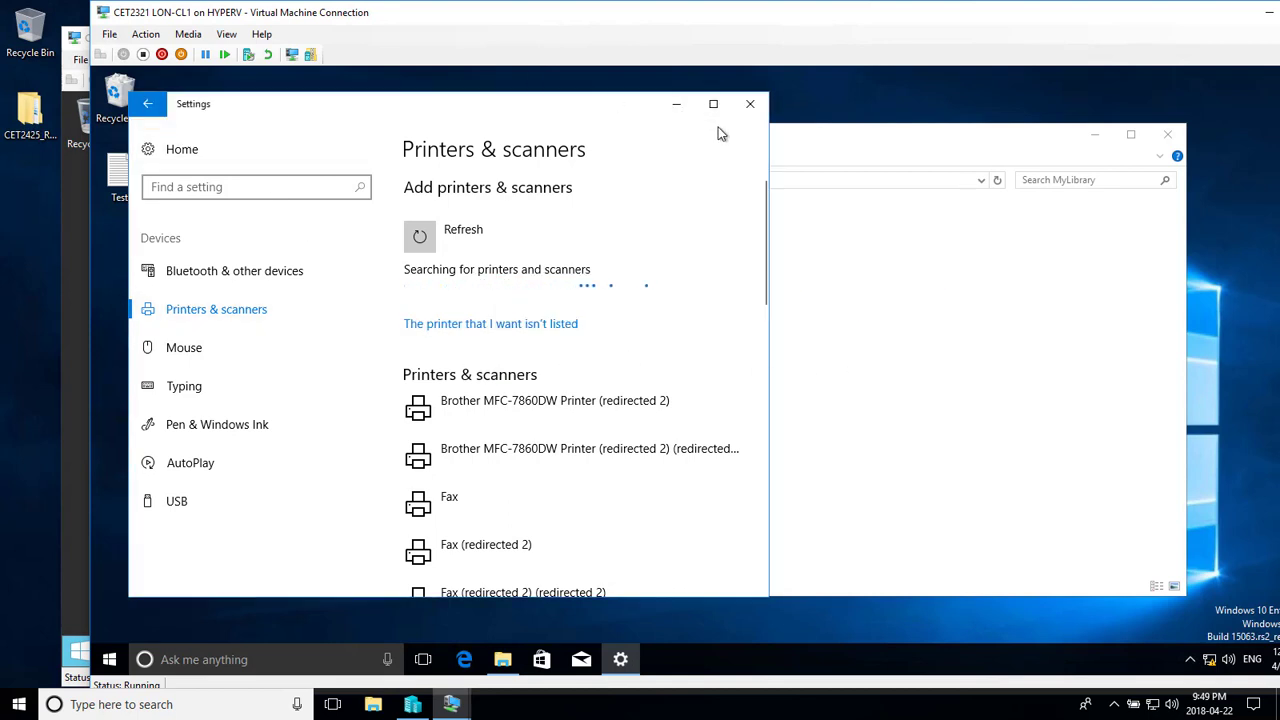
pyautogui.click(750, 104)
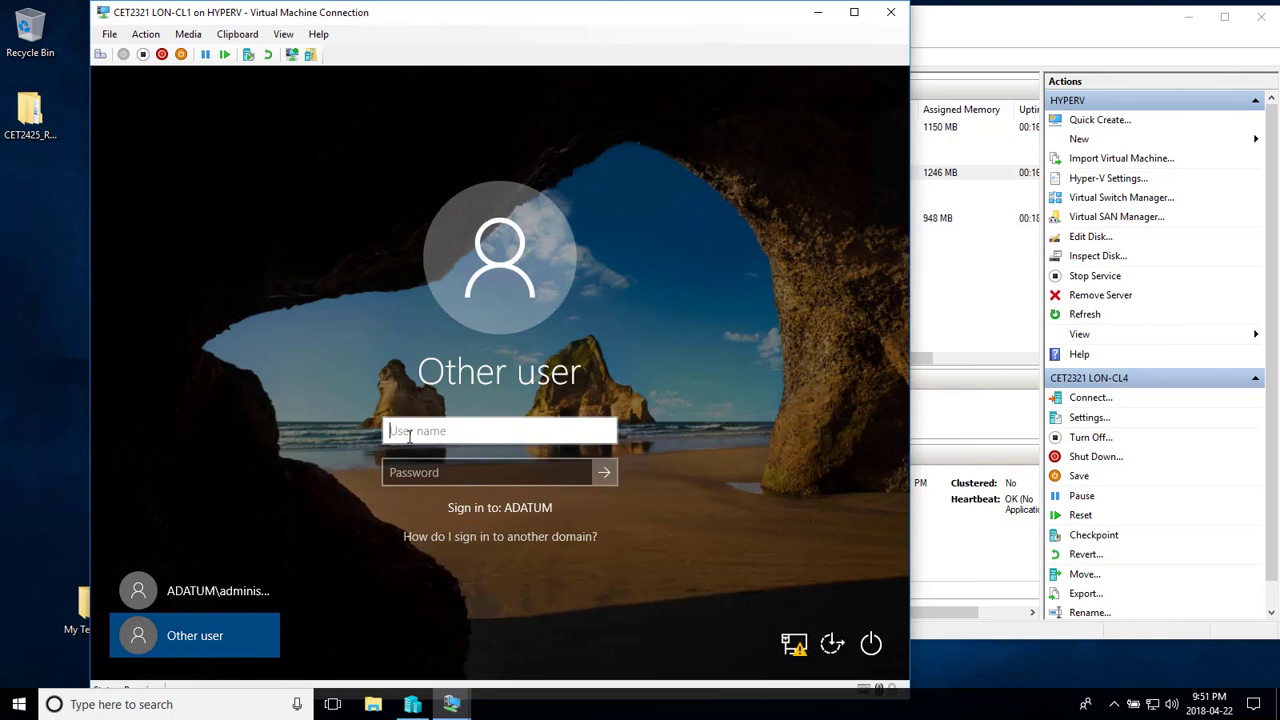
# - Sign in to LON-CL1 with the domain user's account name and password
pyautogui.press('Tab')
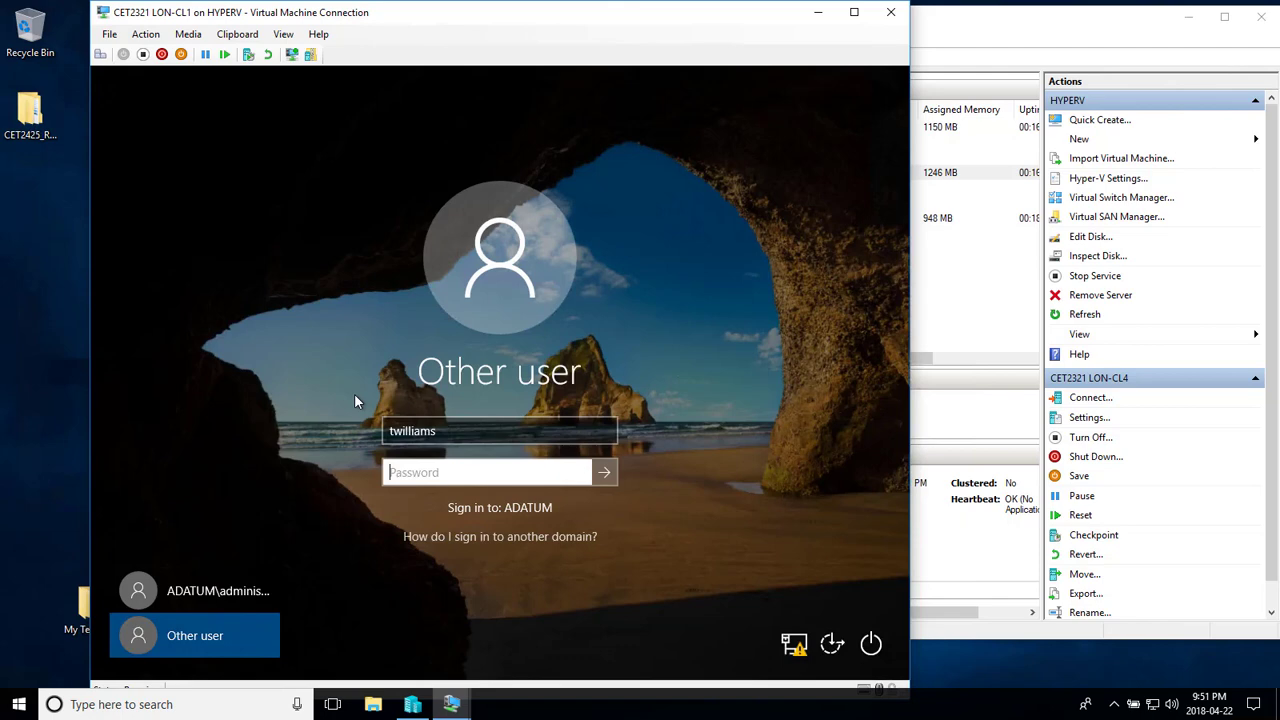
pyautogui.write('P')
pyautogui.press('BackSpace')
pyautogui.write('Pa55w.rd')
pyautogui.press('Return')
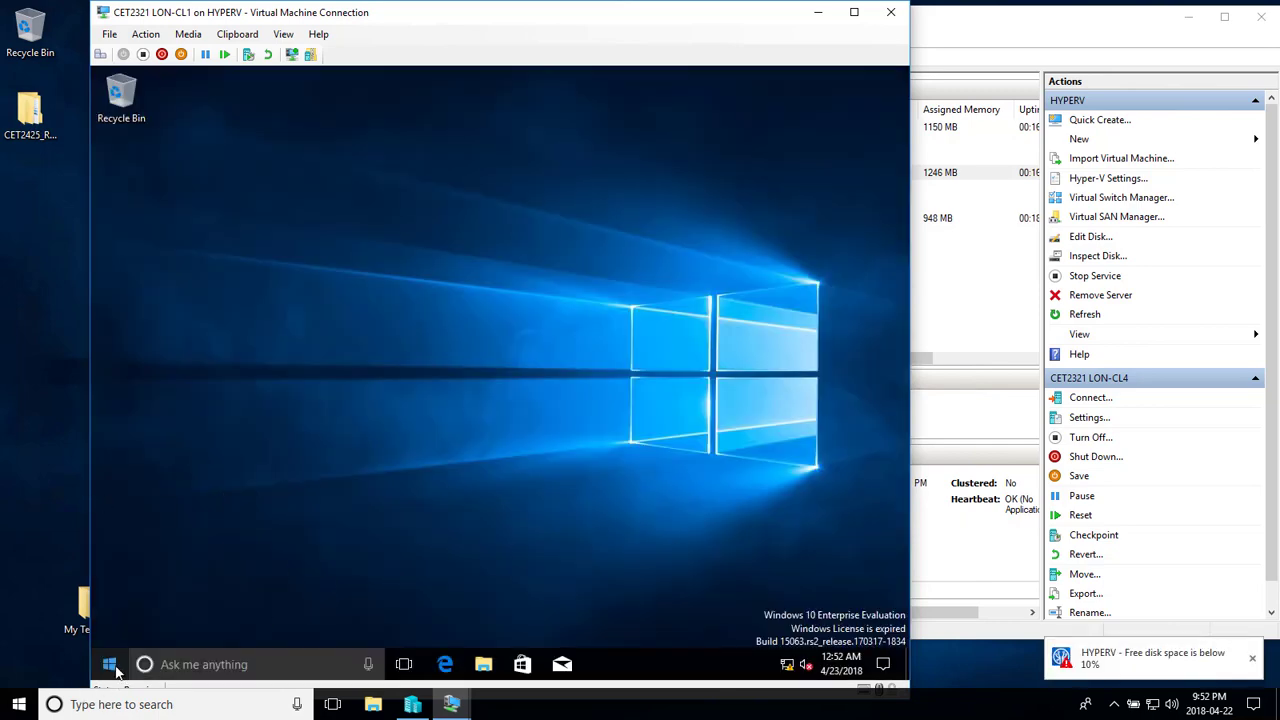
# - In Settings > Devices > Printers & scanners, search and choose 'The printer that I want isn't listed'
pyautogui.click(109, 664)
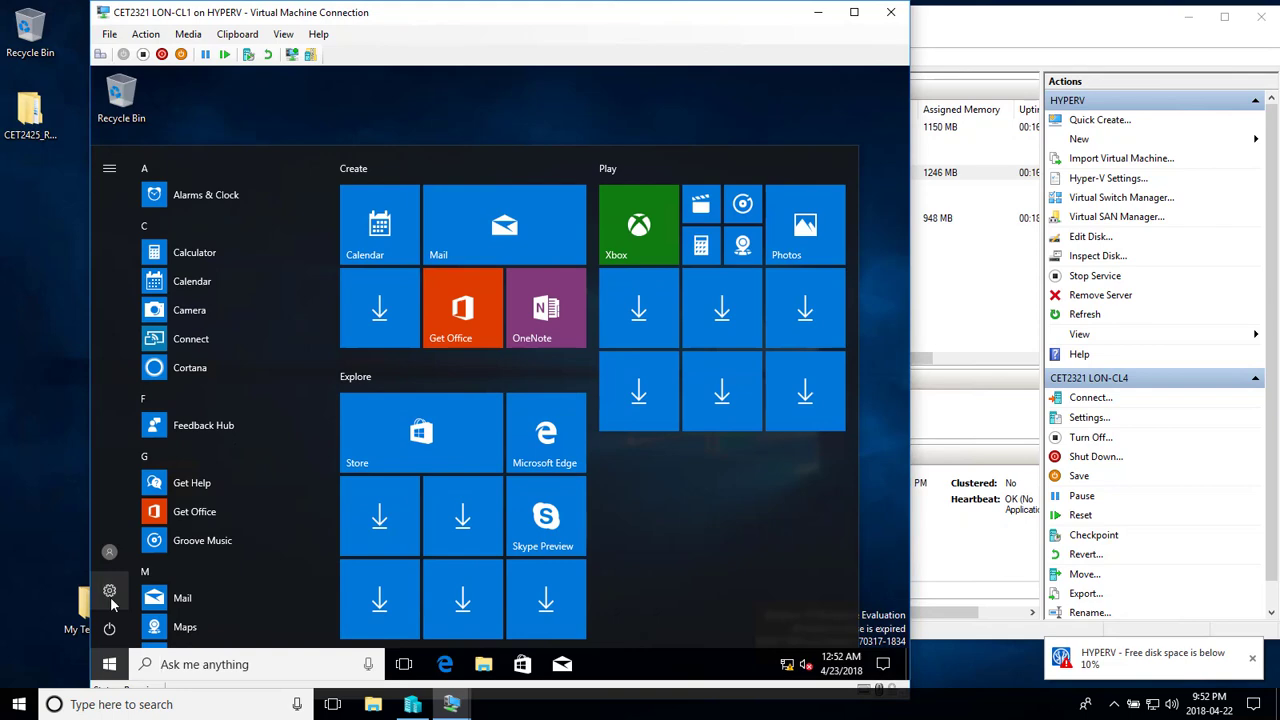
pyautogui.click(110, 594)
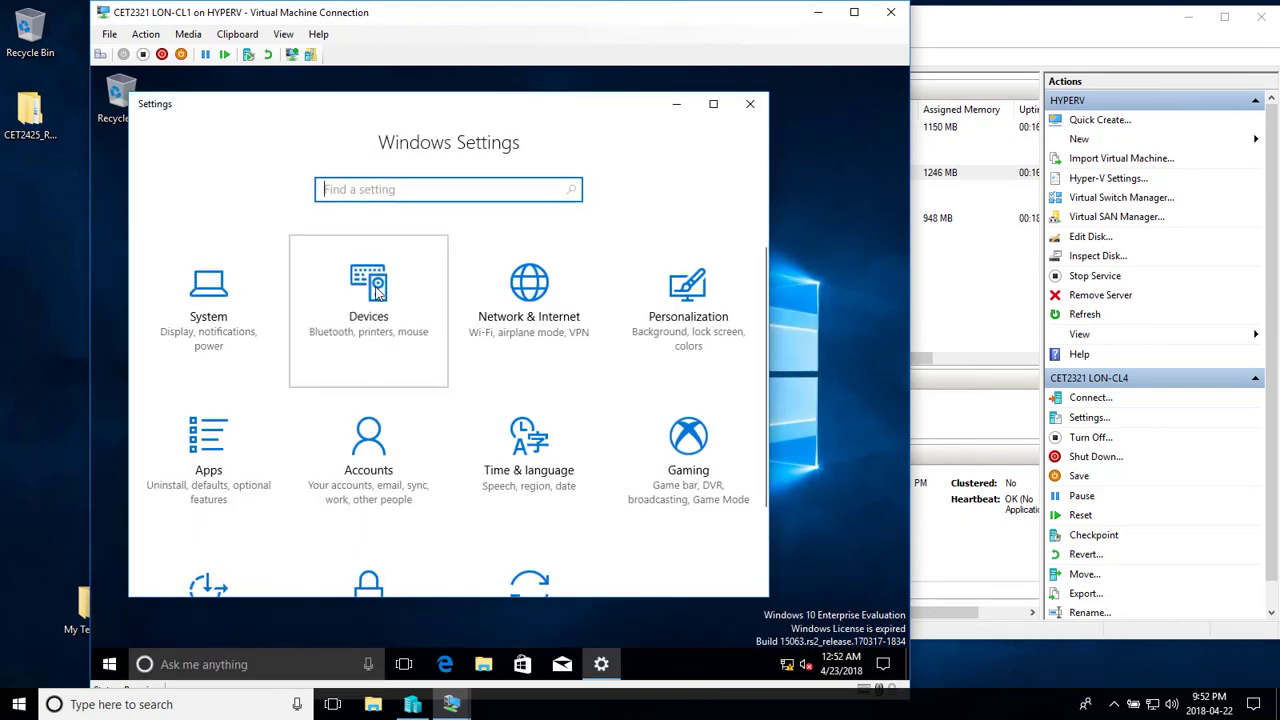
pyautogui.click(378, 291)
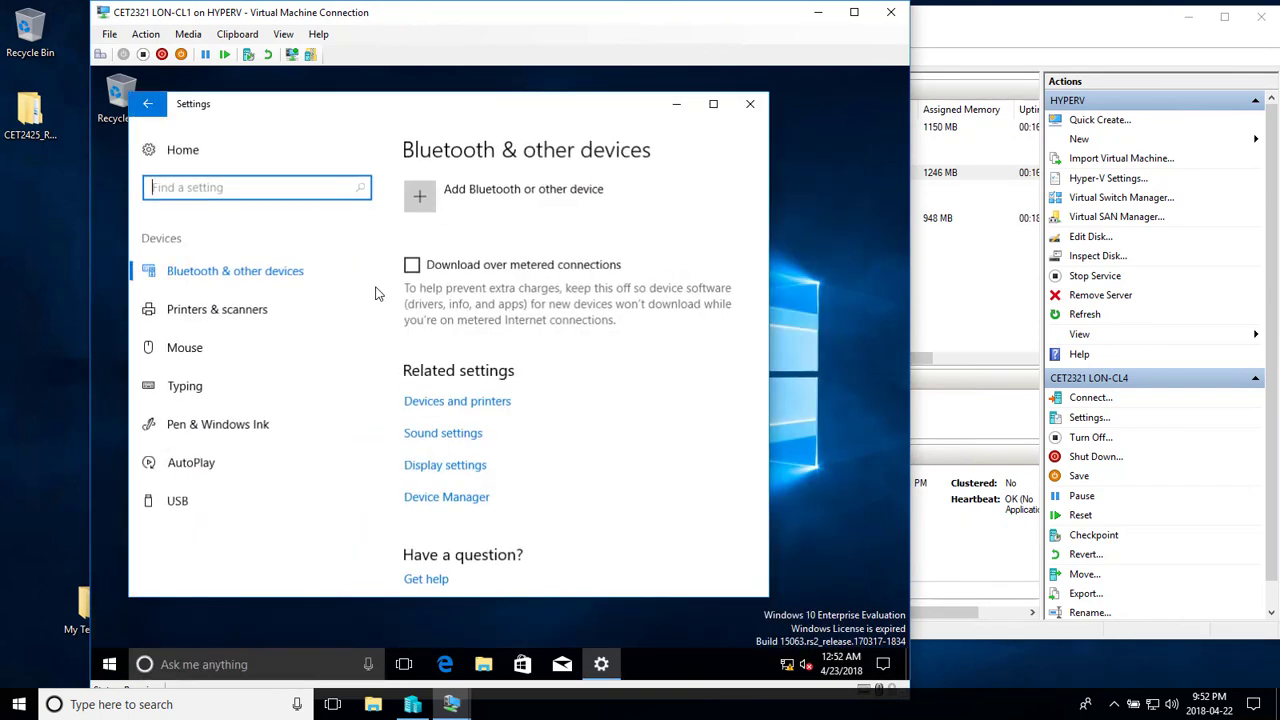
pyautogui.click(213, 312)
pyautogui.click(487, 231)
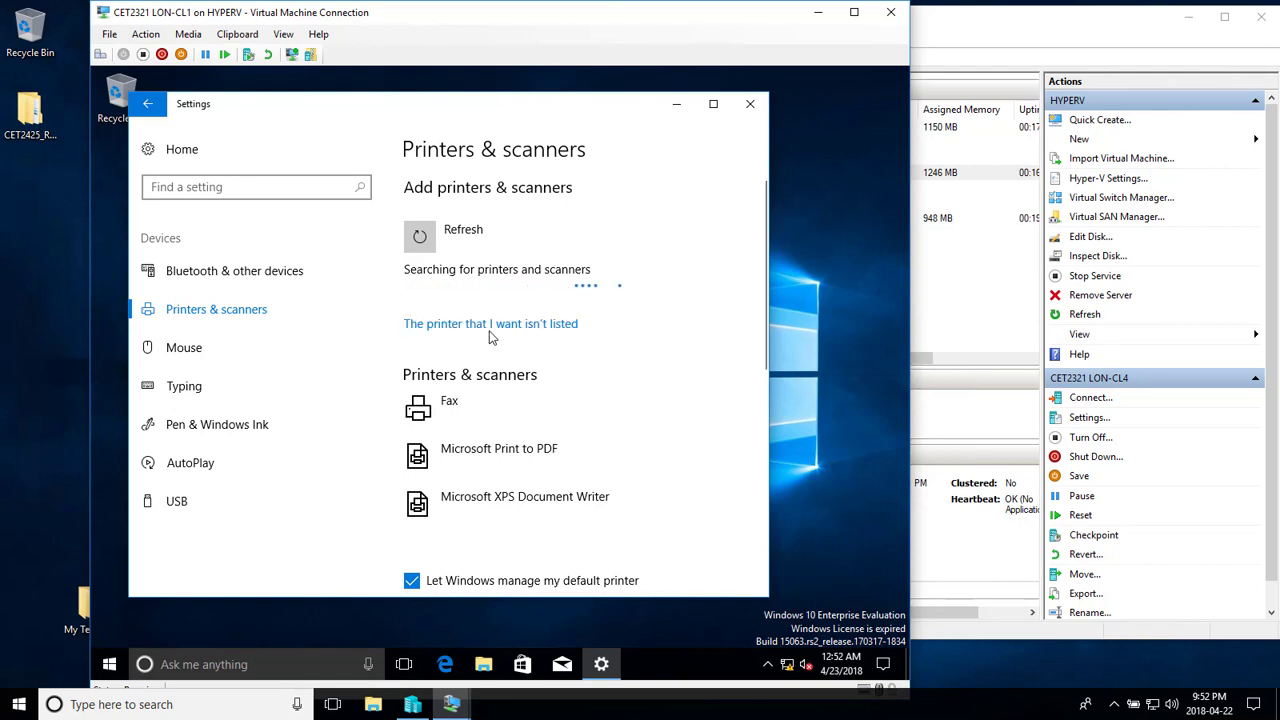
pyautogui.click(491, 324)
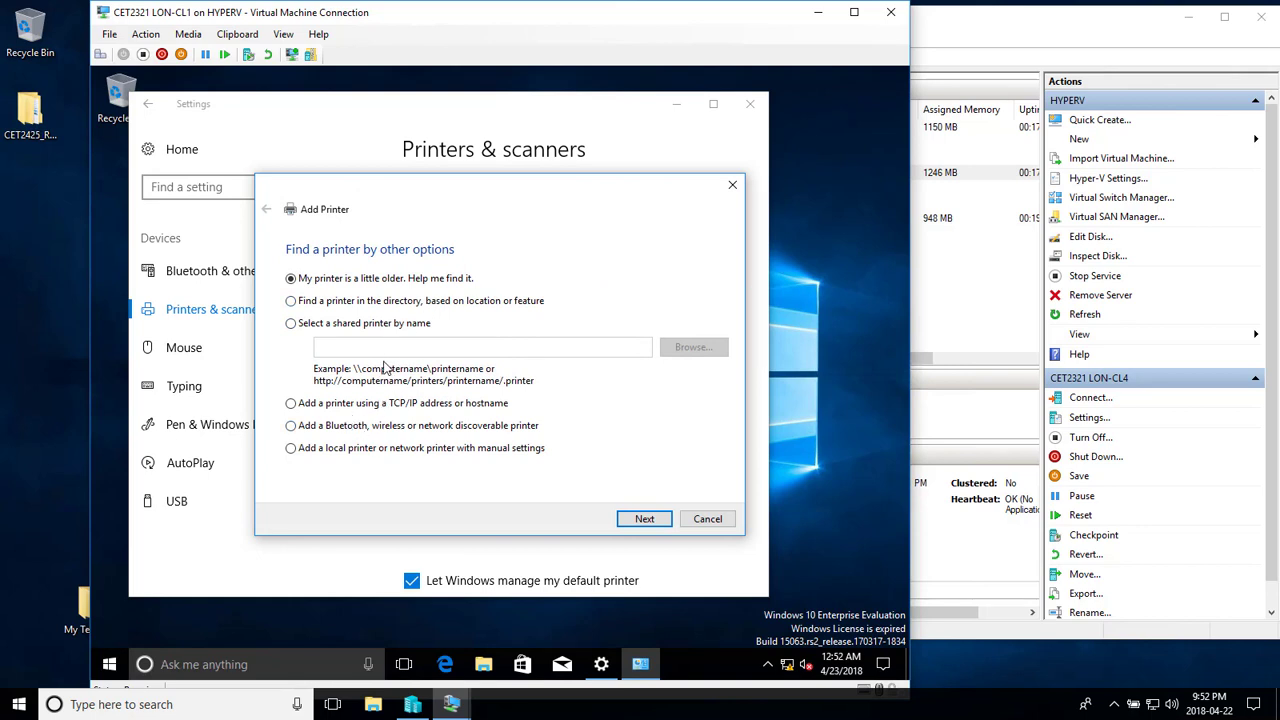
# - Add a local HP Color LaserJet 1600 Class Driver printer, keeping the default name and share name
pyautogui.click(363, 451)
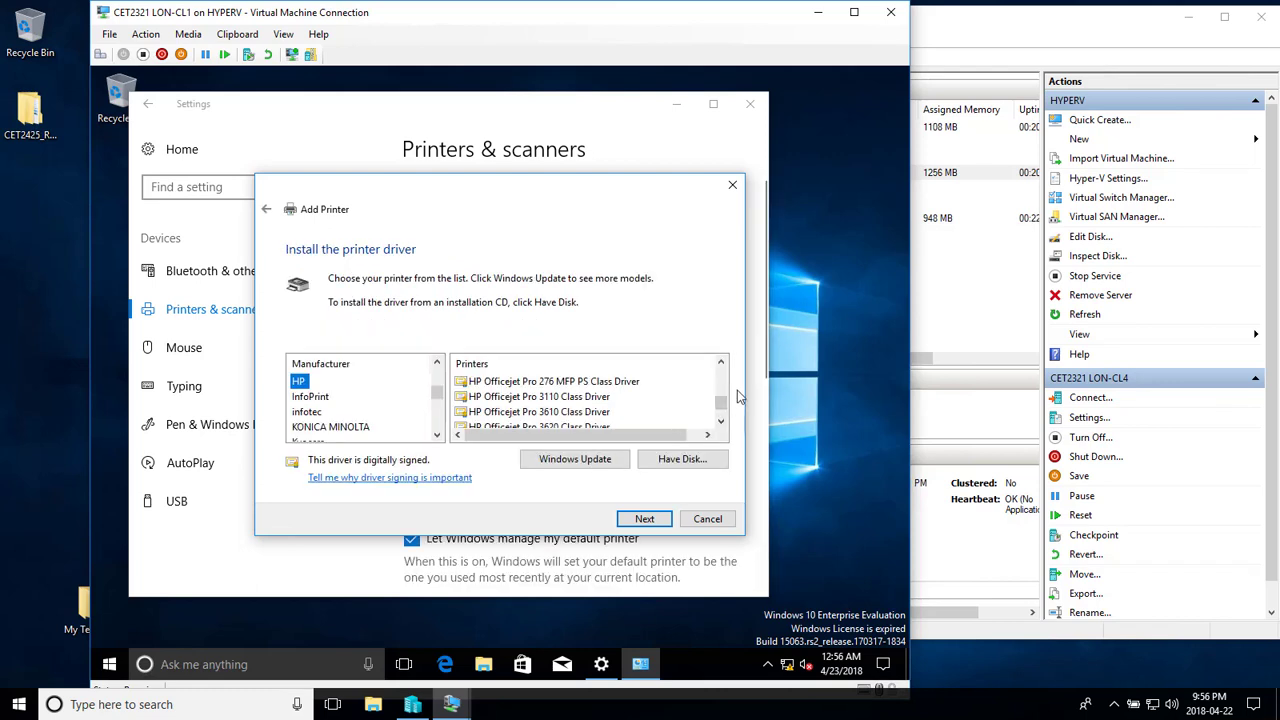
pyautogui.moveTo(722, 403); pyautogui.dragTo(722, 372)
pyautogui.click(541, 381)
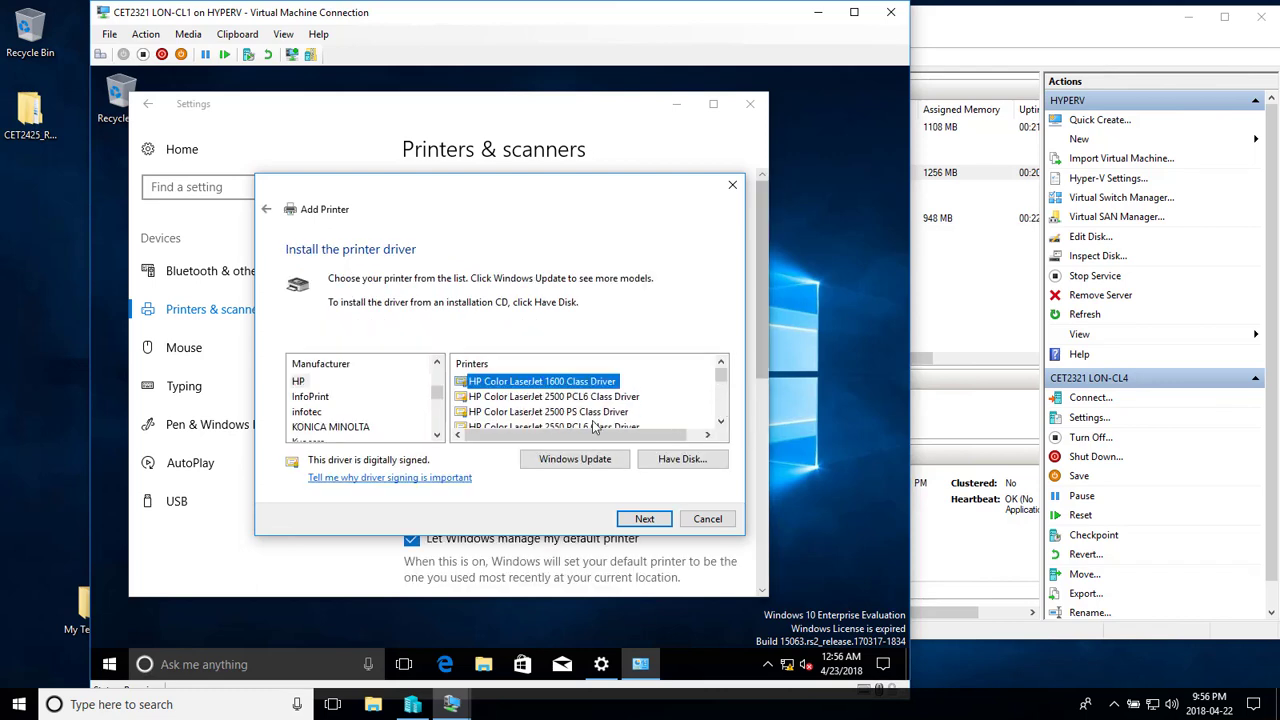
pyautogui.click(644, 519)
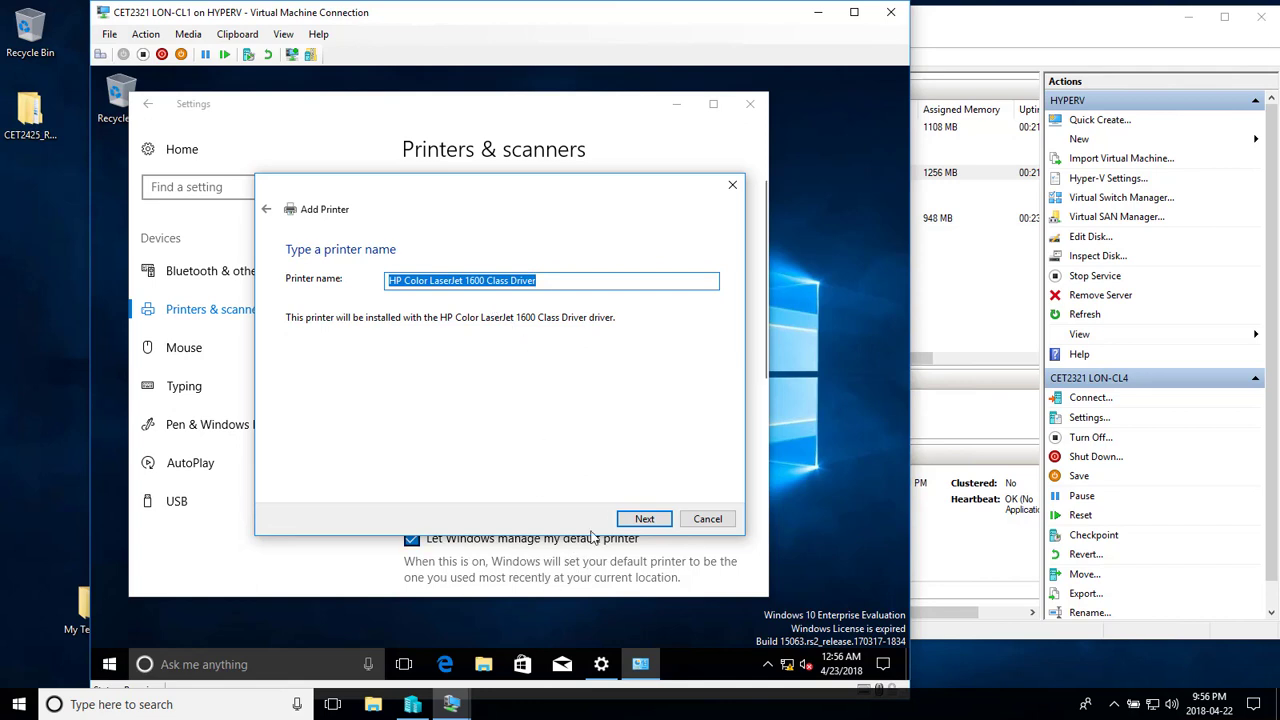
pyautogui.click(652, 527)
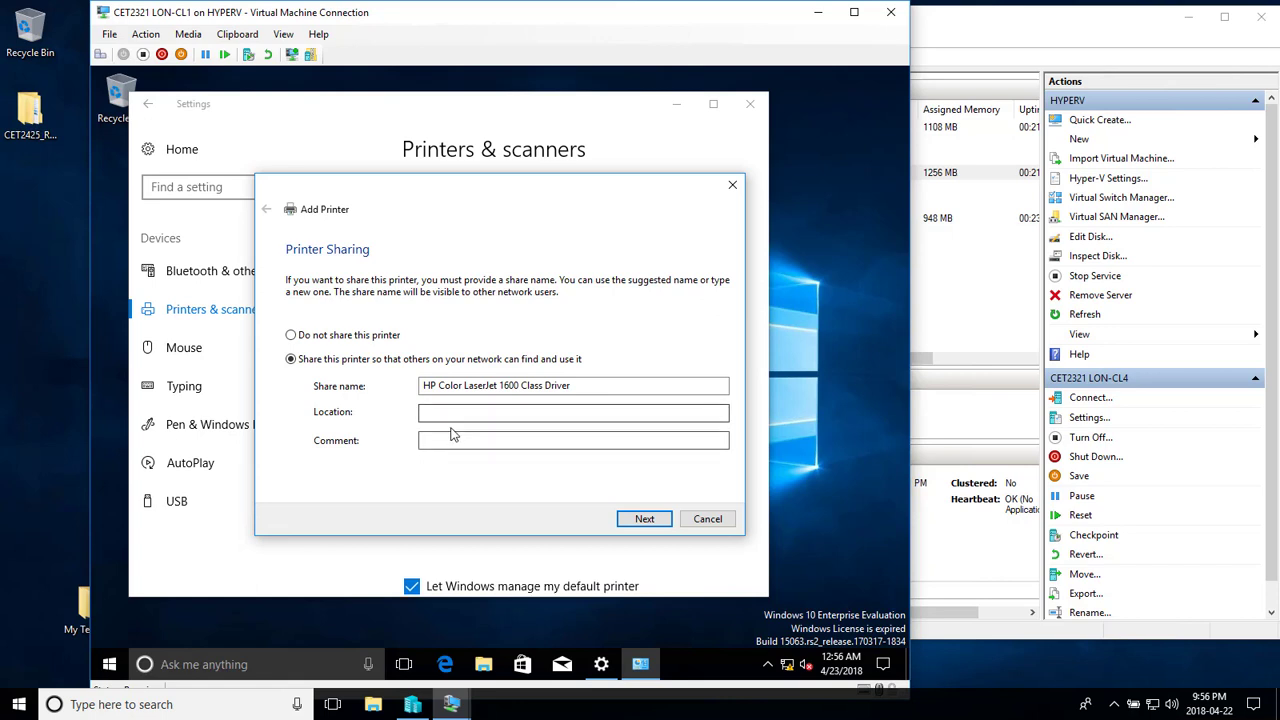
pyautogui.click(645, 520)
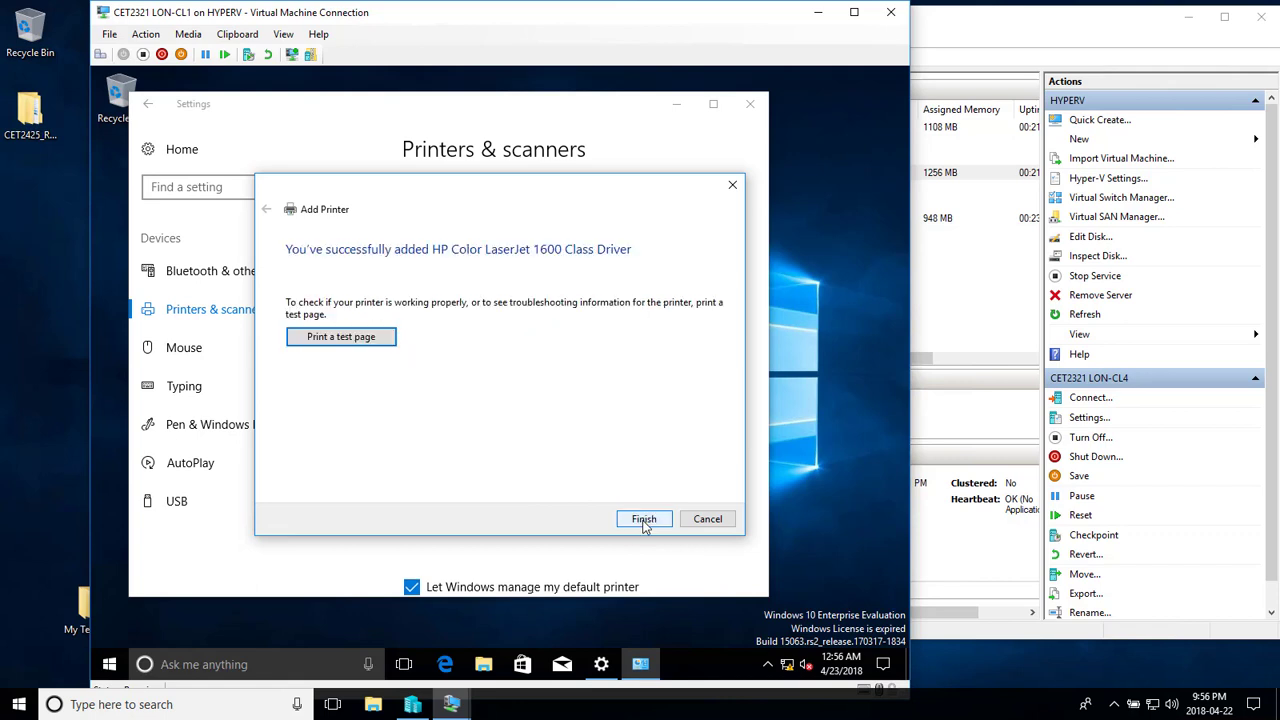
pyautogui.click(641, 521)
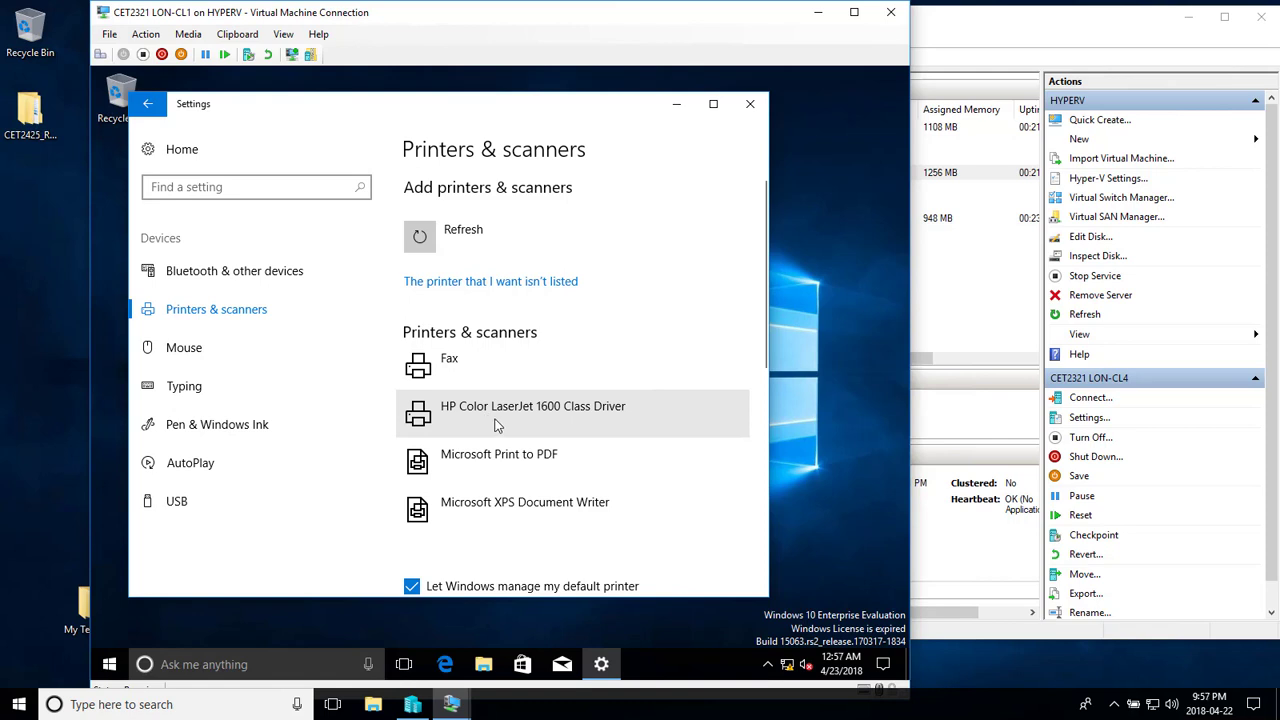
# - Open Printer properties for the HP Color LaserJet 1600 Class Driver from its Manage page
pyautogui.click(503, 418)
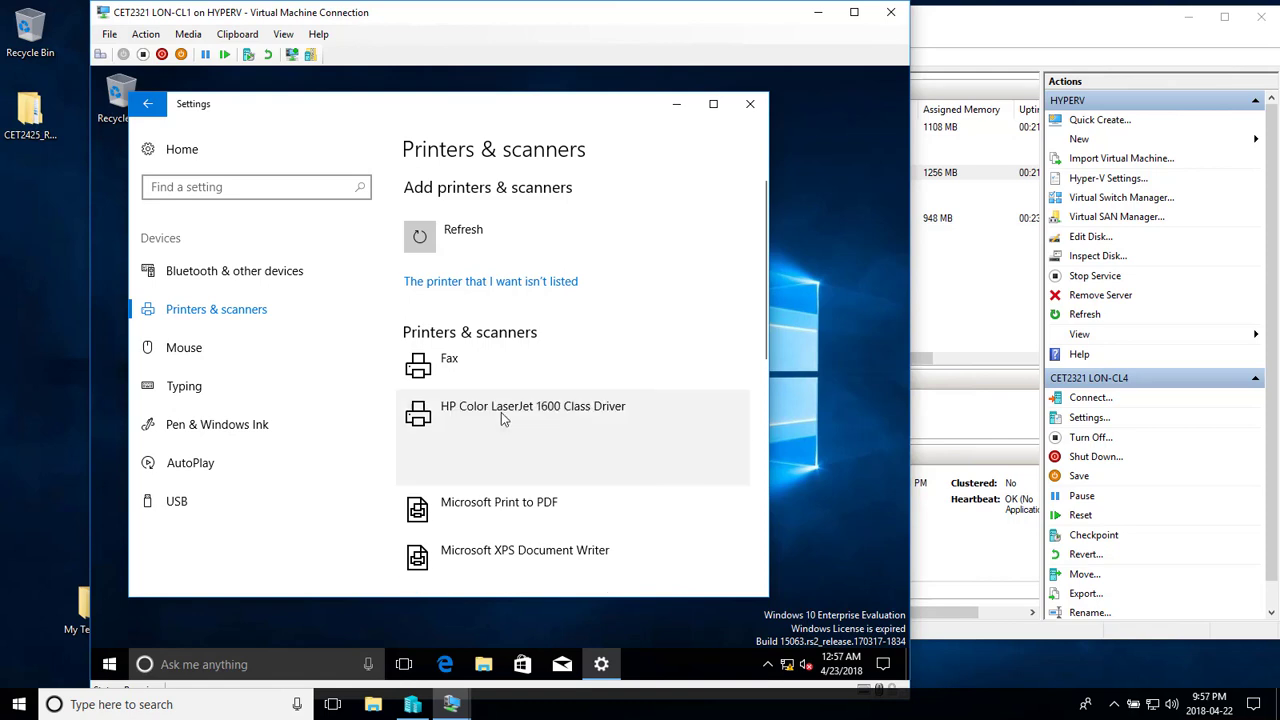
pyautogui.click(614, 468)
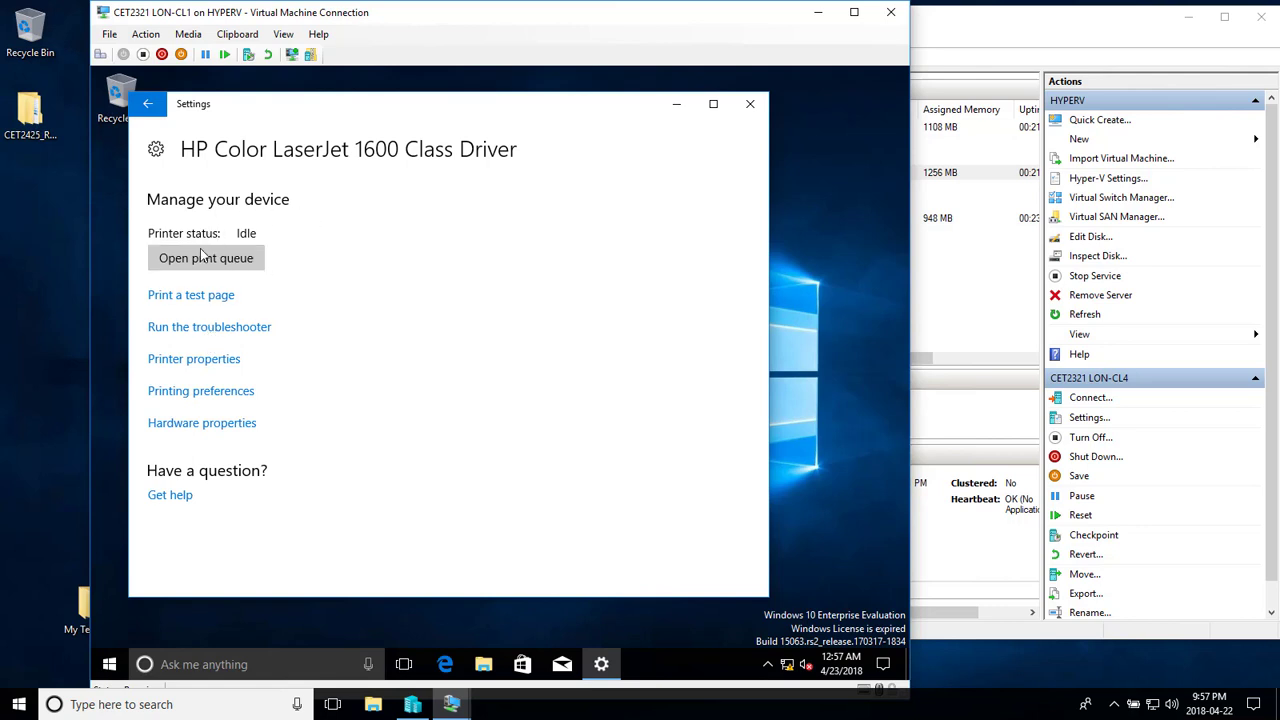
pyautogui.click(150, 105)
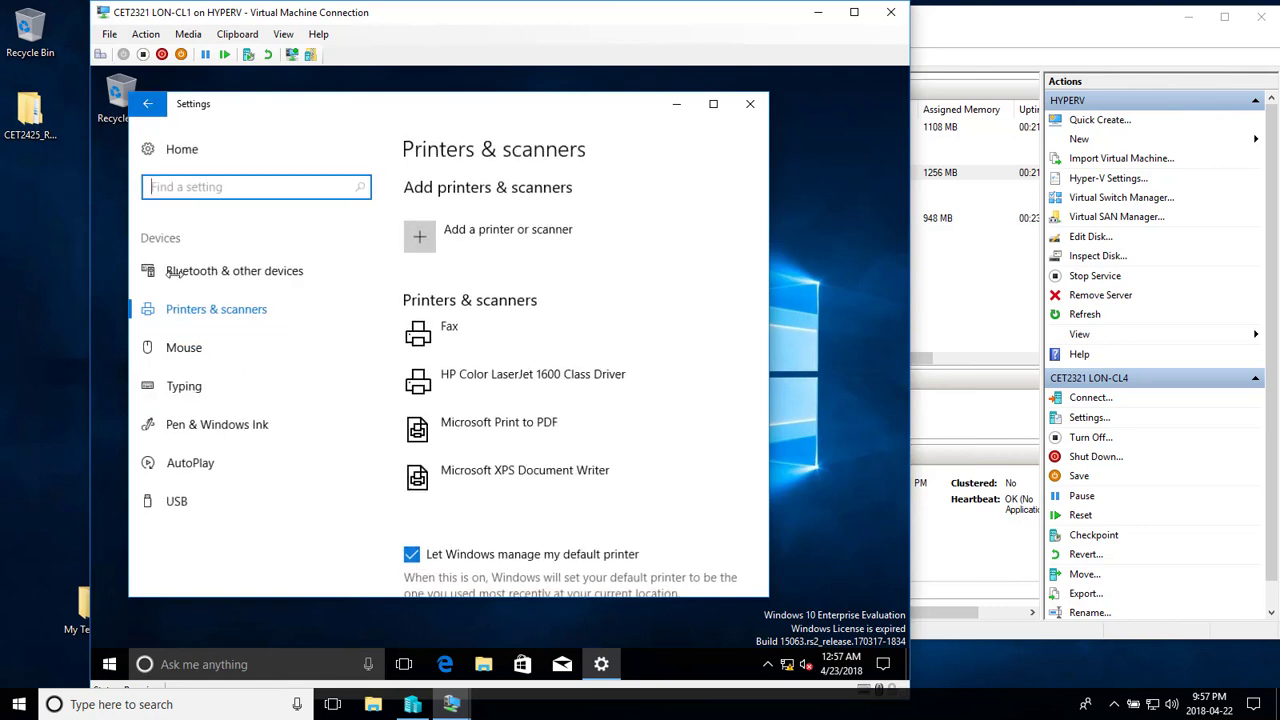
pyautogui.click(507, 381)
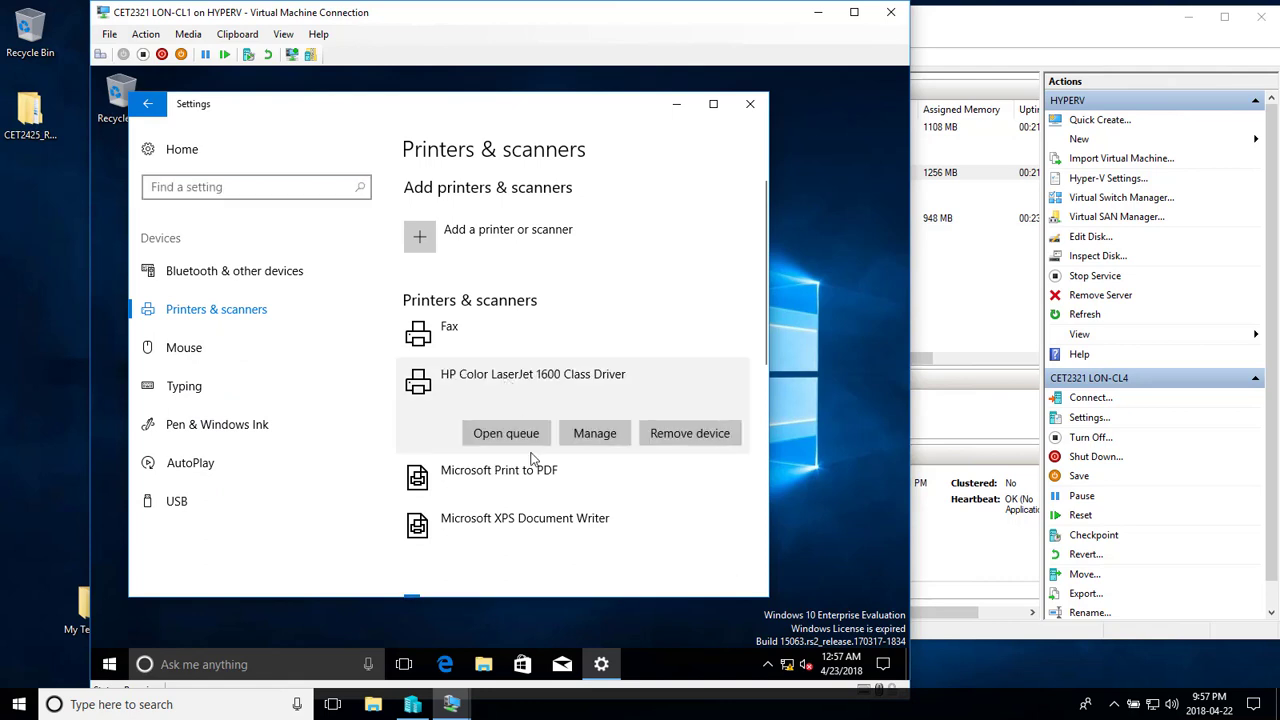
pyautogui.click(594, 433)
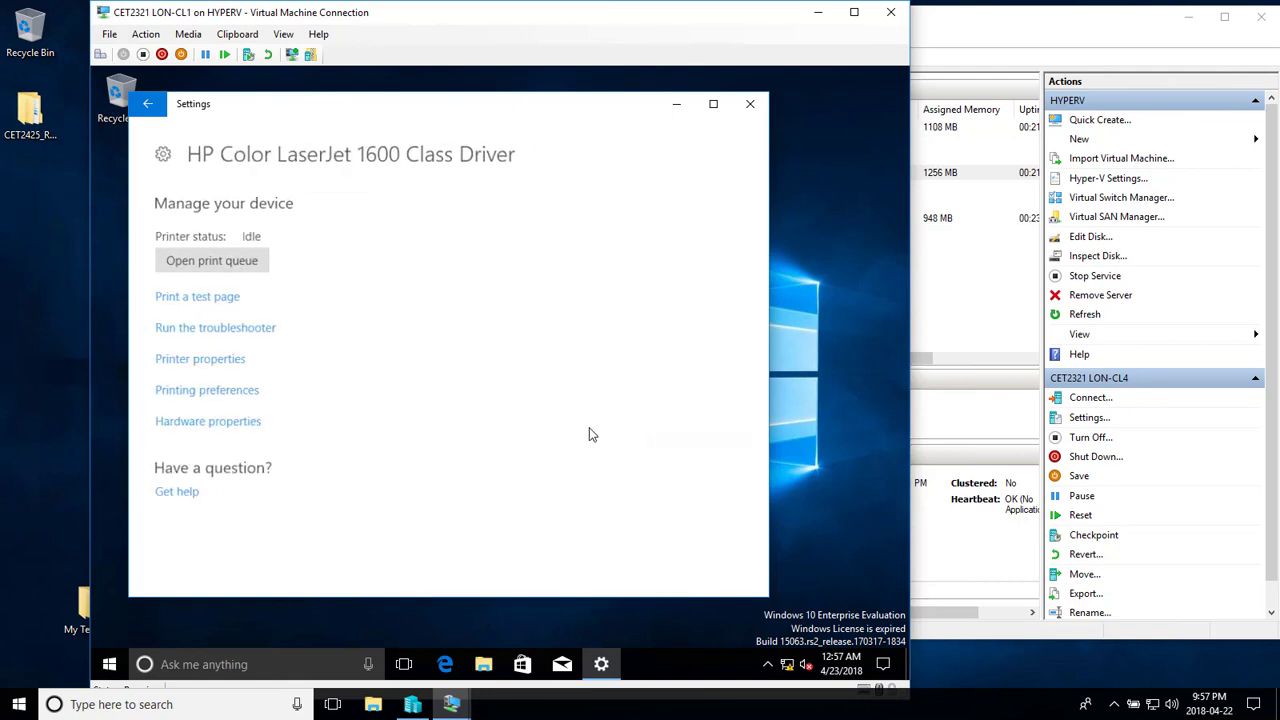
pyautogui.click(224, 360)
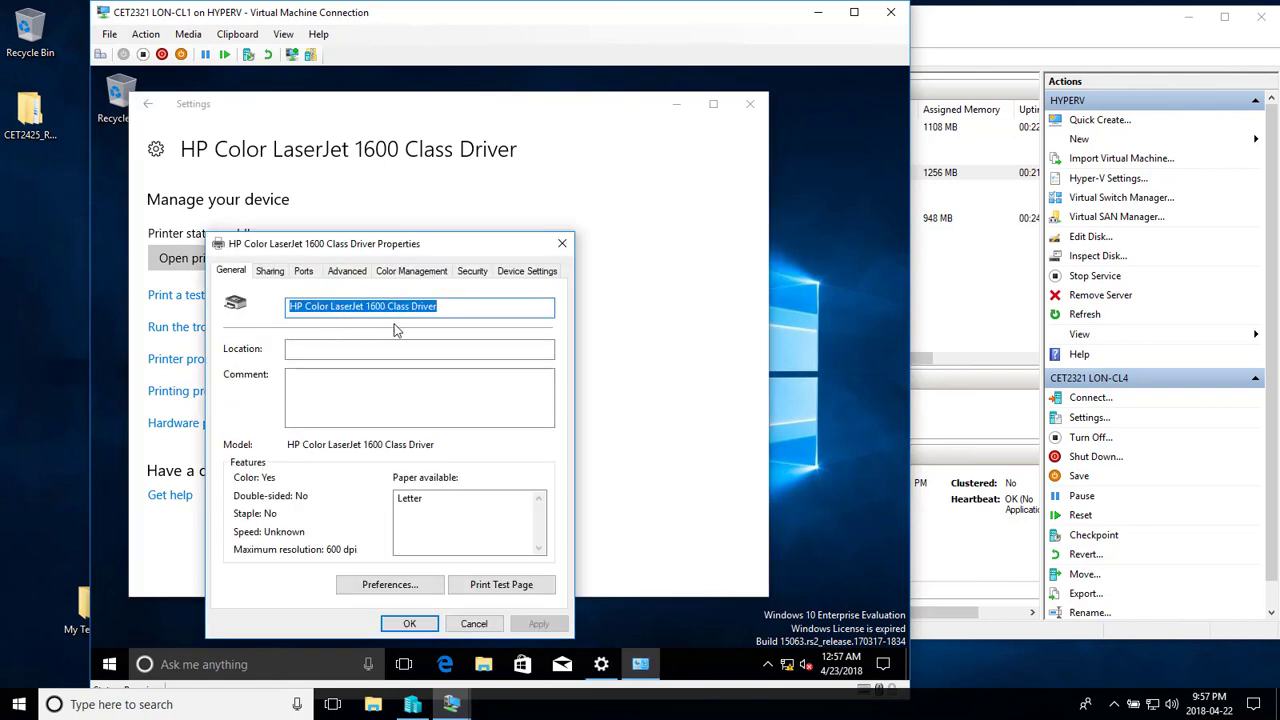
# - Check 'List in the directory' on Sharing, review the Ports and Security permissions, then click OK
pyautogui.click(270, 272)
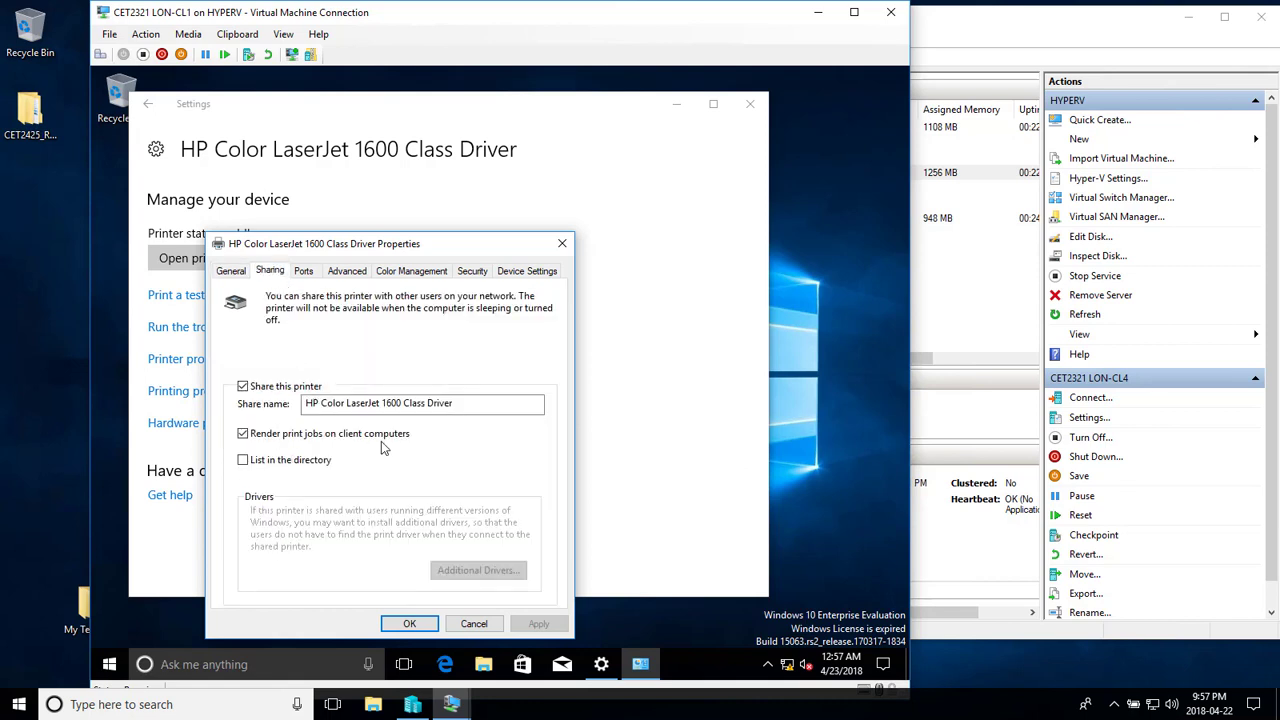
pyautogui.click(242, 462)
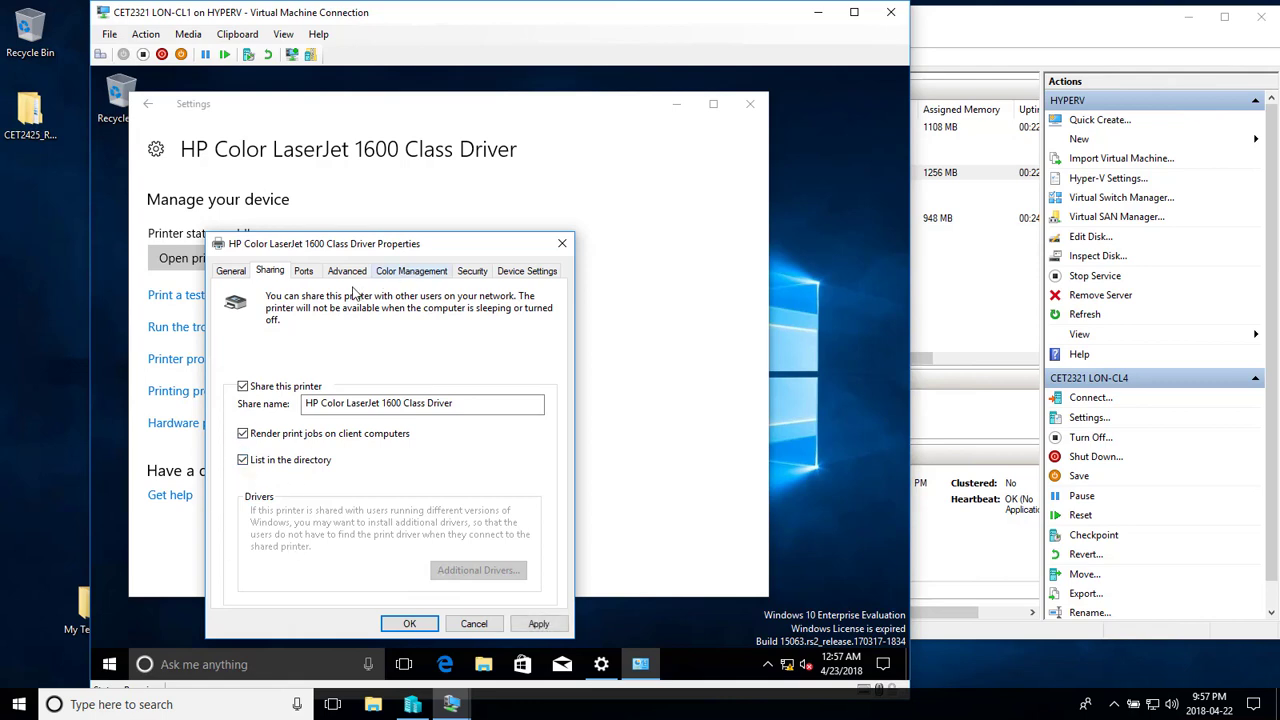
pyautogui.click(302, 272)
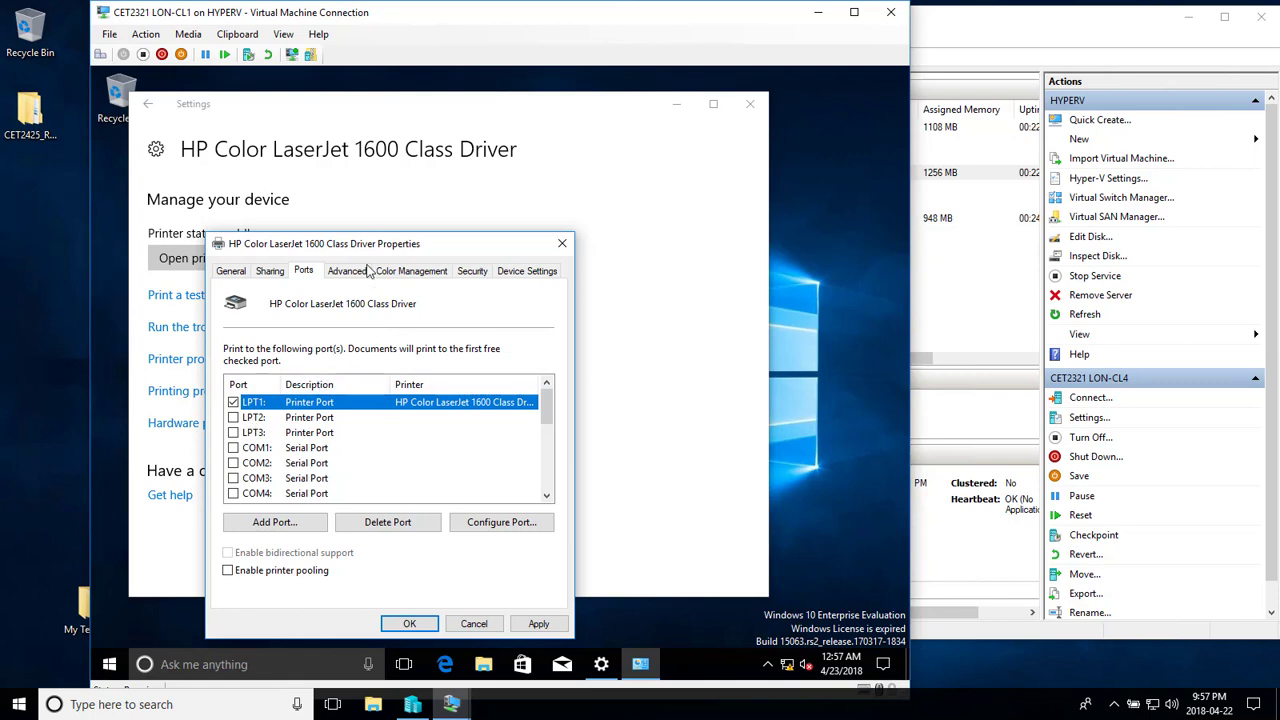
pyautogui.click(476, 276)
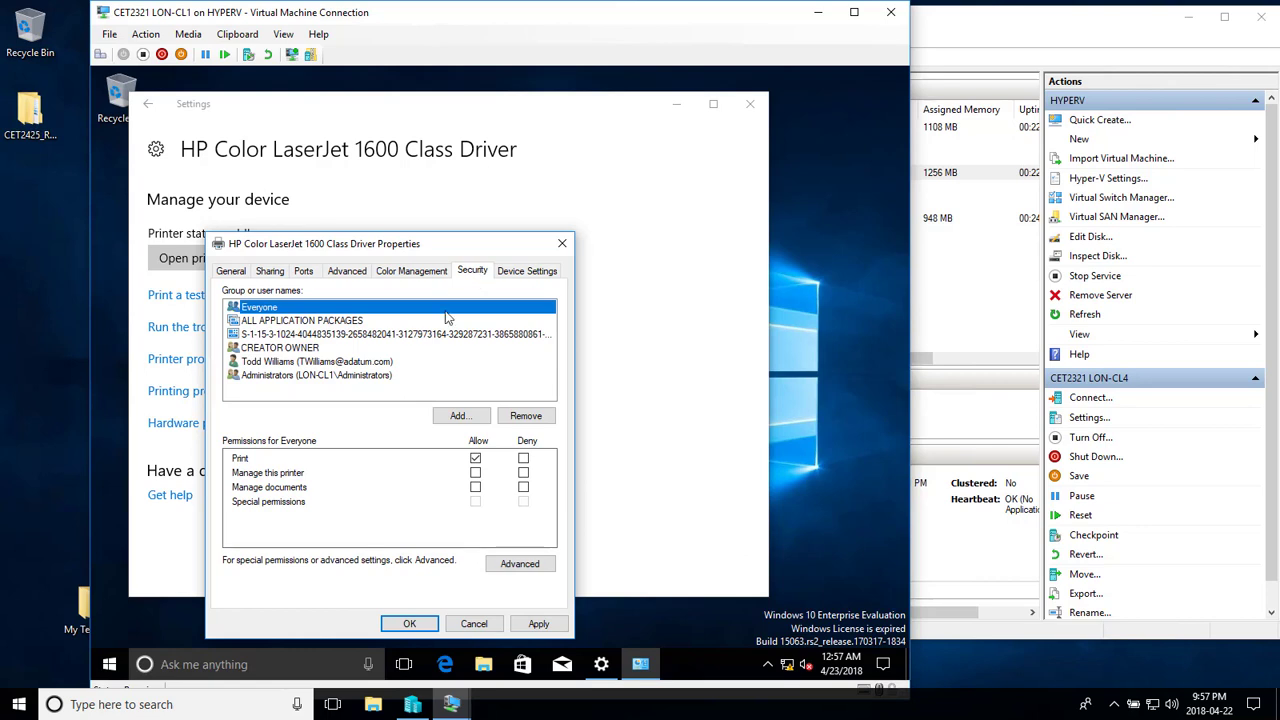
pyautogui.click(263, 378)
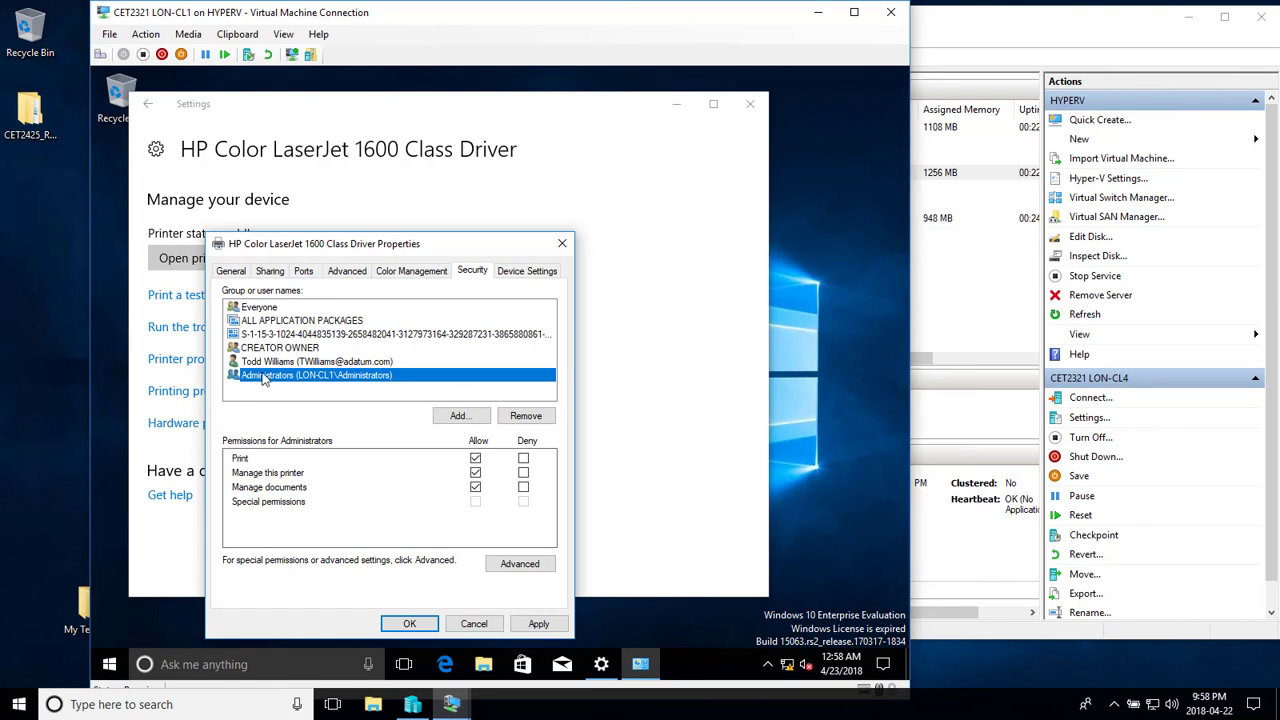
pyautogui.click(262, 310)
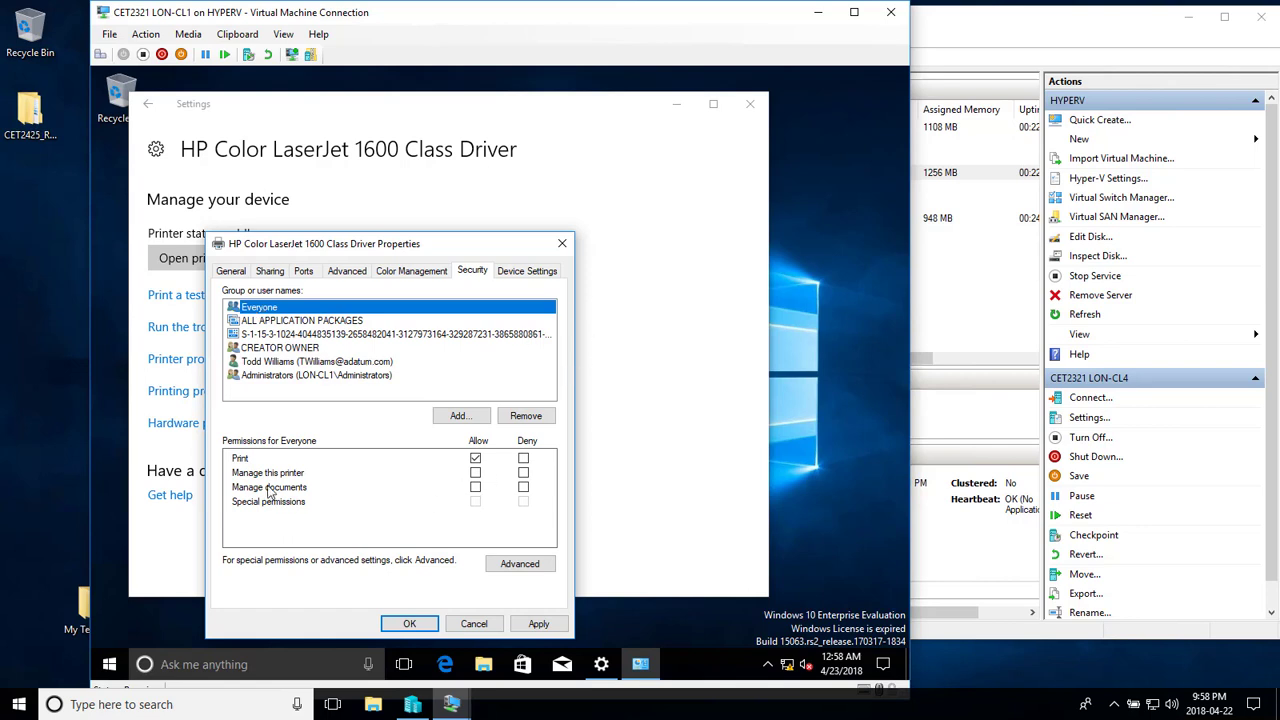
pyautogui.click(476, 487)
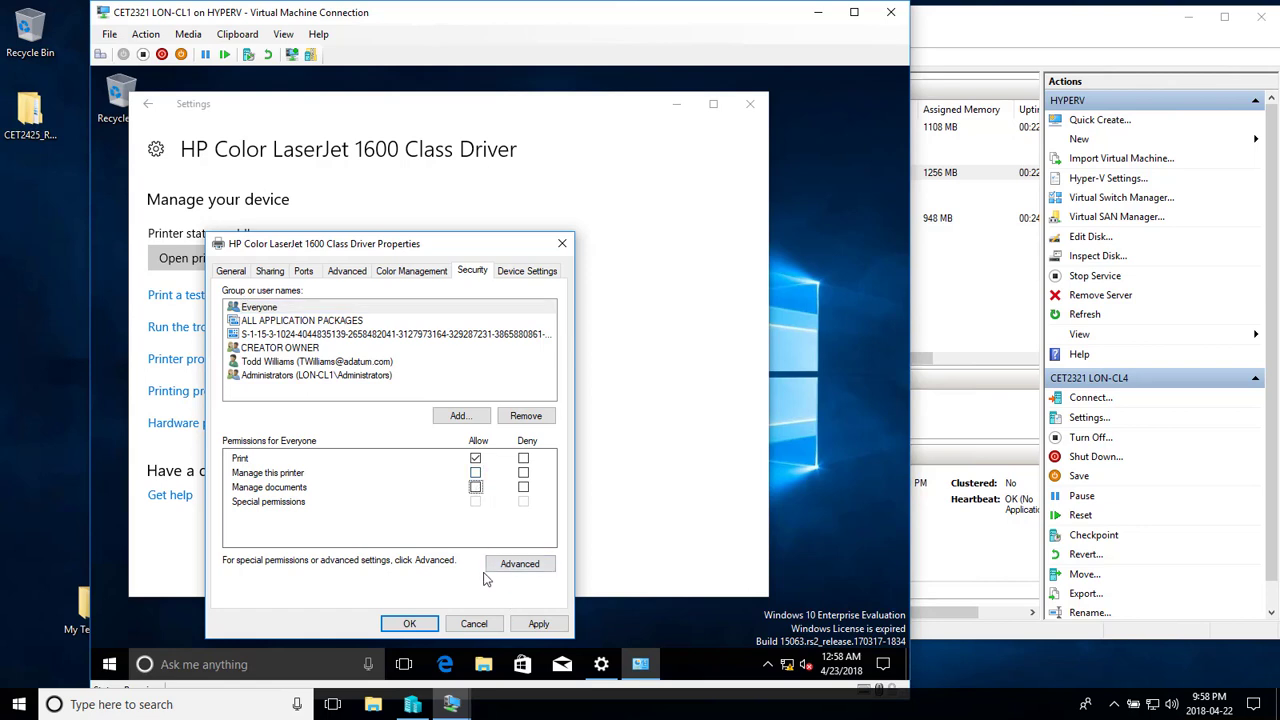
pyautogui.click(392, 625)
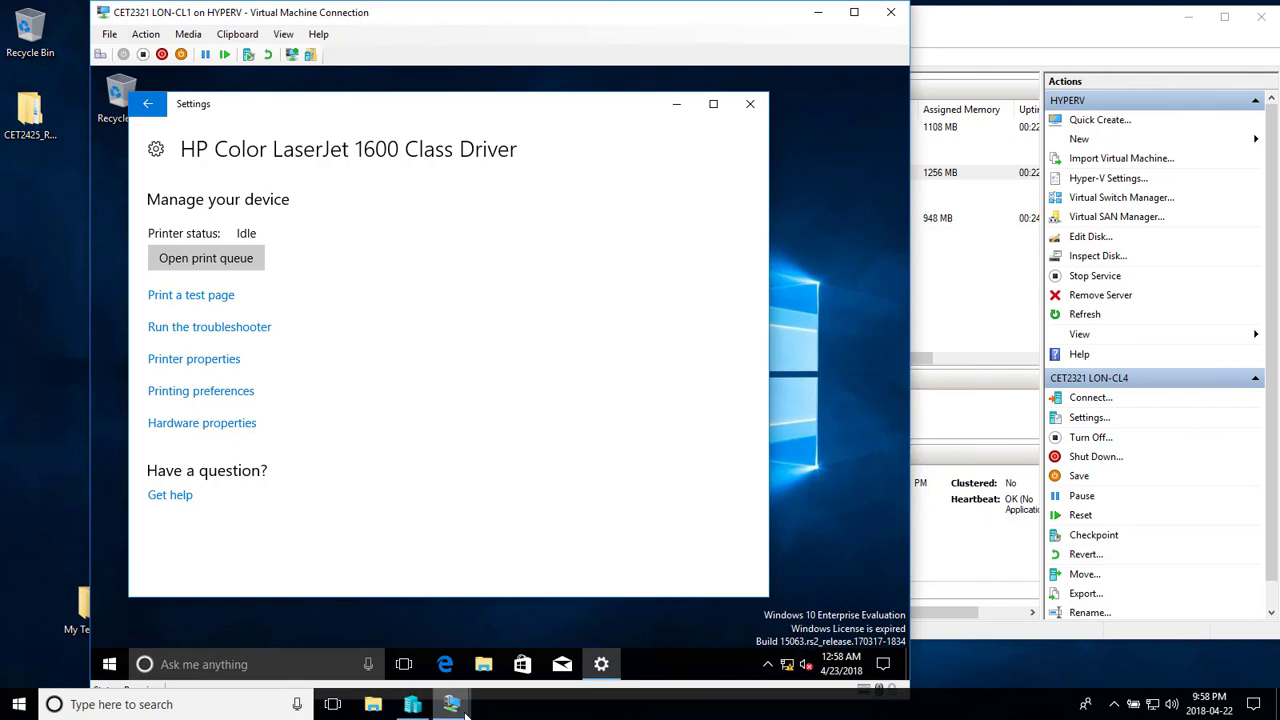
# - Switch to LON-CL4 and browse the shares on \\lon-dc1 in File Explorer
pyautogui.moveTo(455, 705)
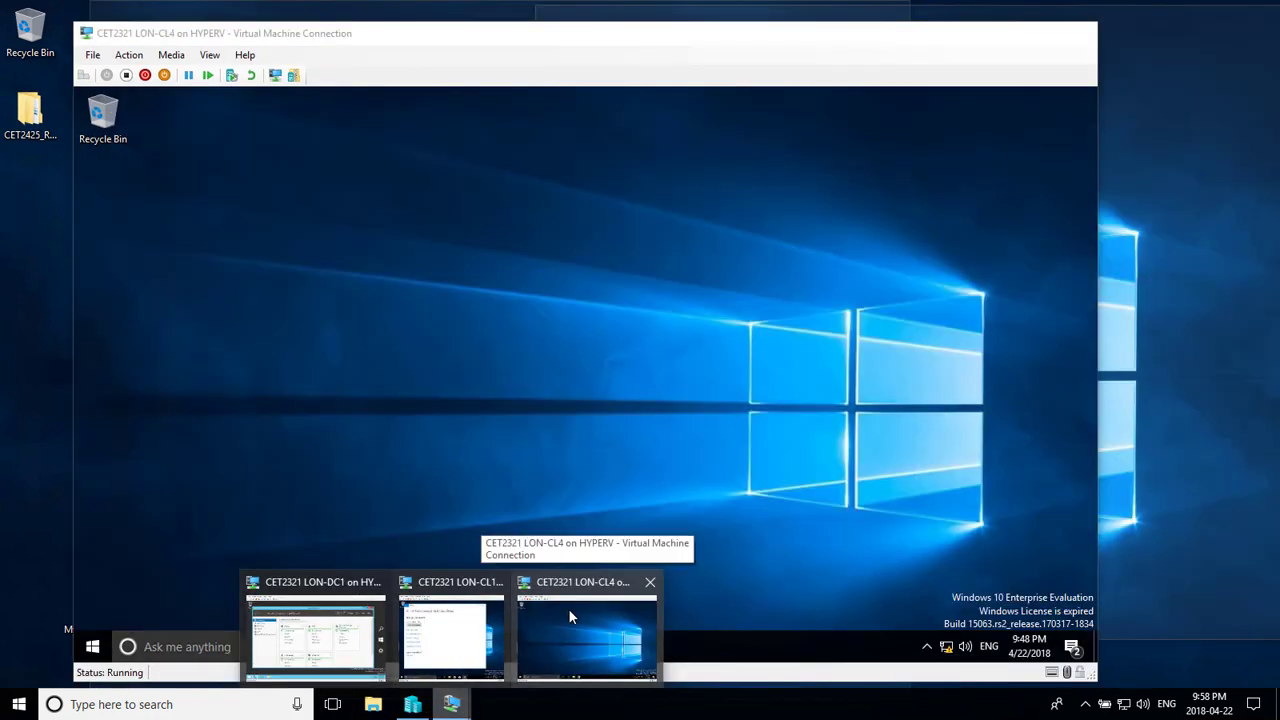
pyautogui.click(569, 615)
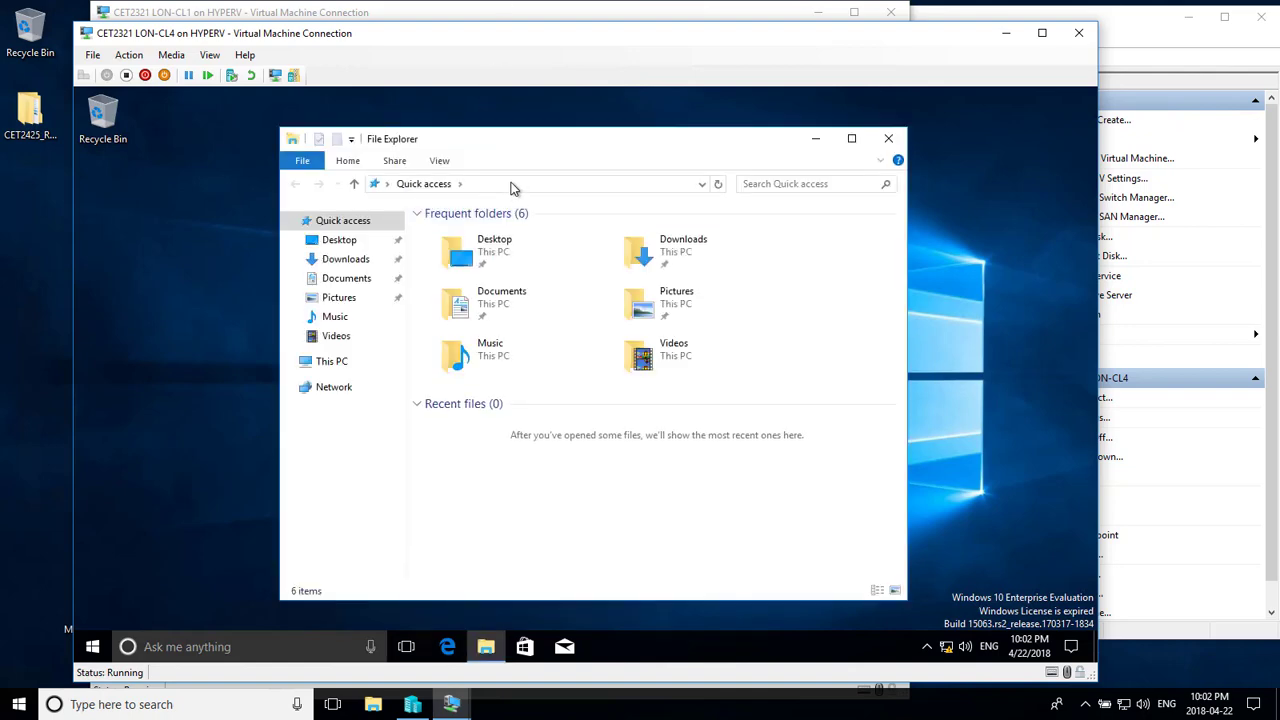
pyautogui.click(511, 186)
pyautogui.write('\\\\lon-dc1')
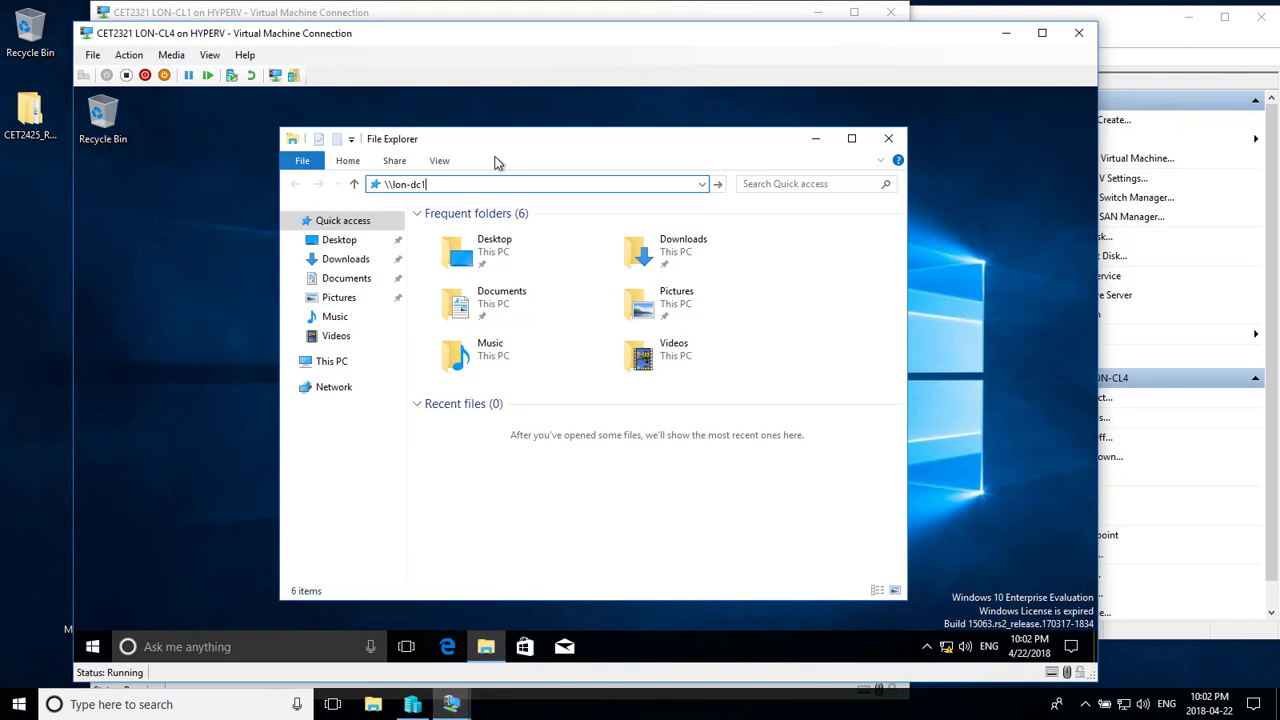
pyautogui.press('Return')
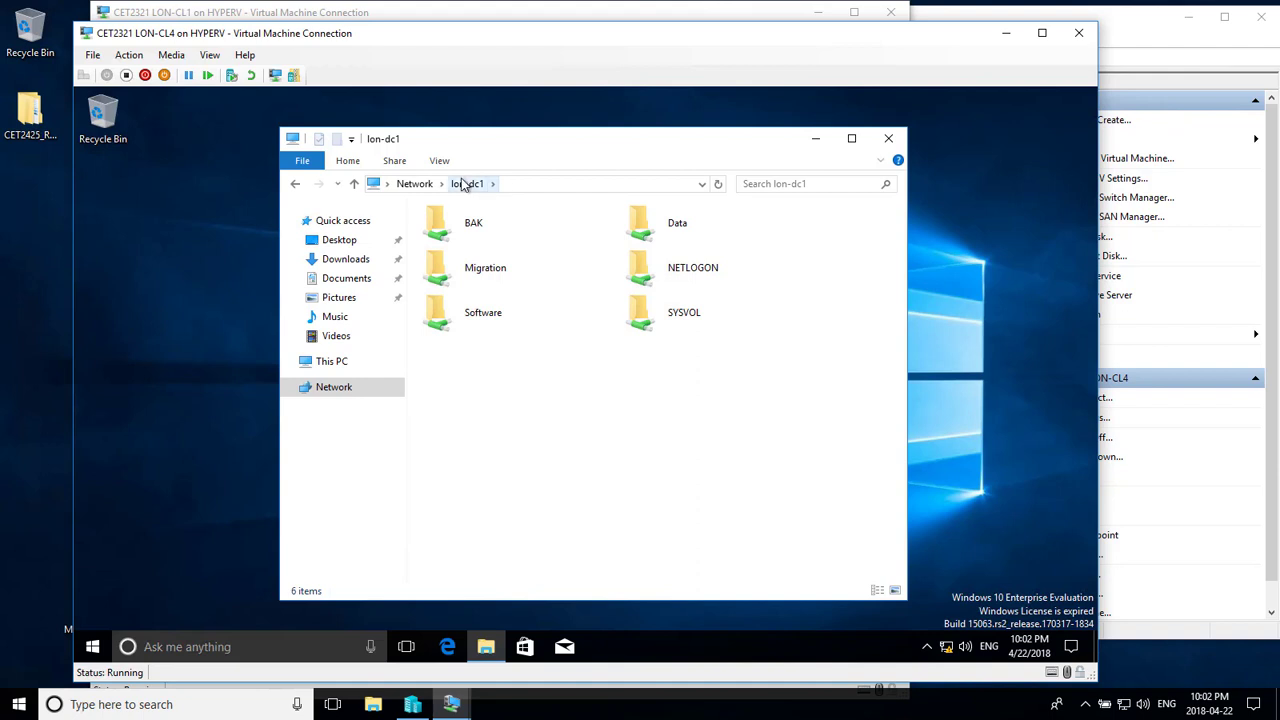
# - Change the address to \\lon-cl1 and connect to its shared HP printer
pyautogui.click(516, 185)
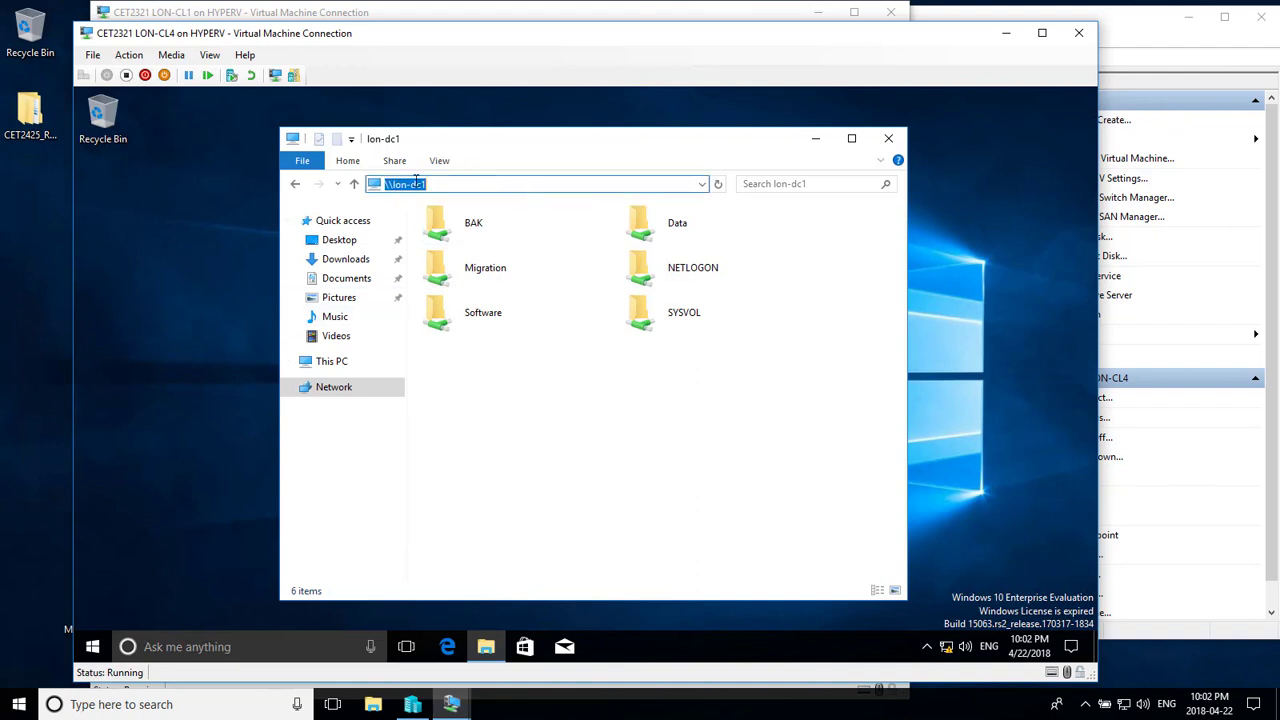
pyautogui.moveTo(412, 183); pyautogui.dragTo(545, 204)
pyautogui.press('BackSpace')
pyautogui.press('Return')
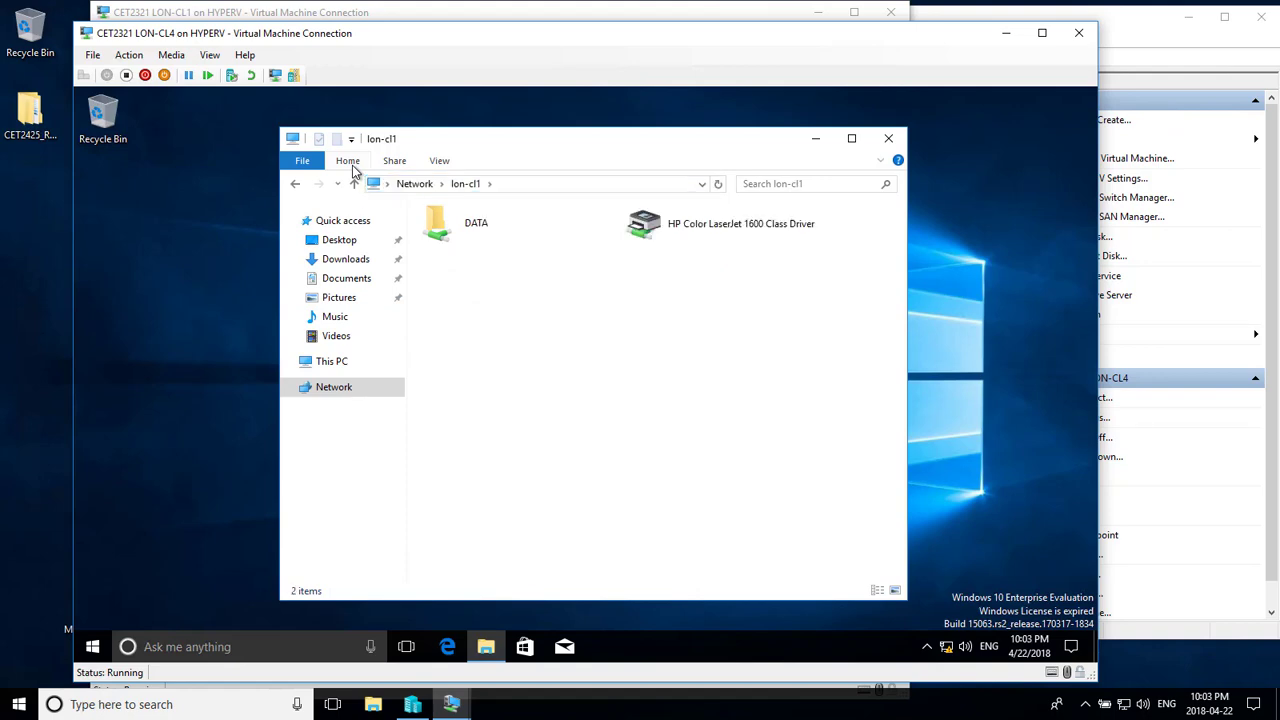
pyautogui.rightClick(636, 229)
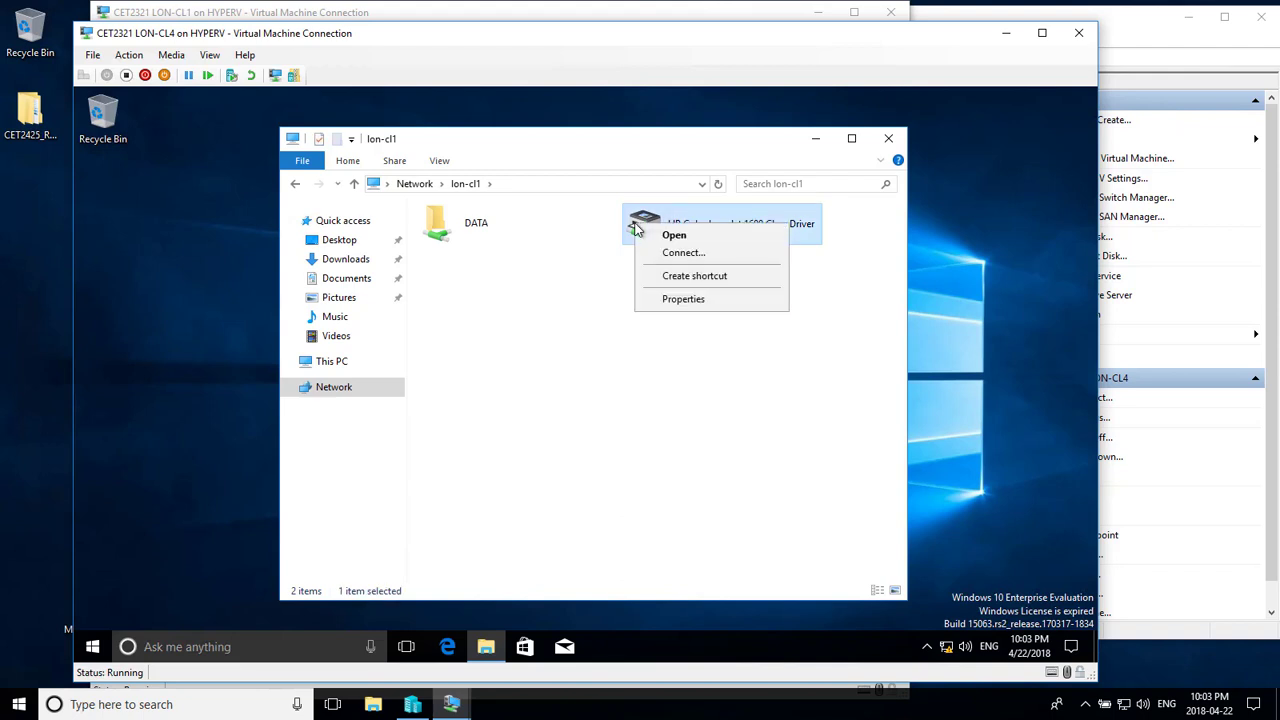
pyautogui.click(676, 255)
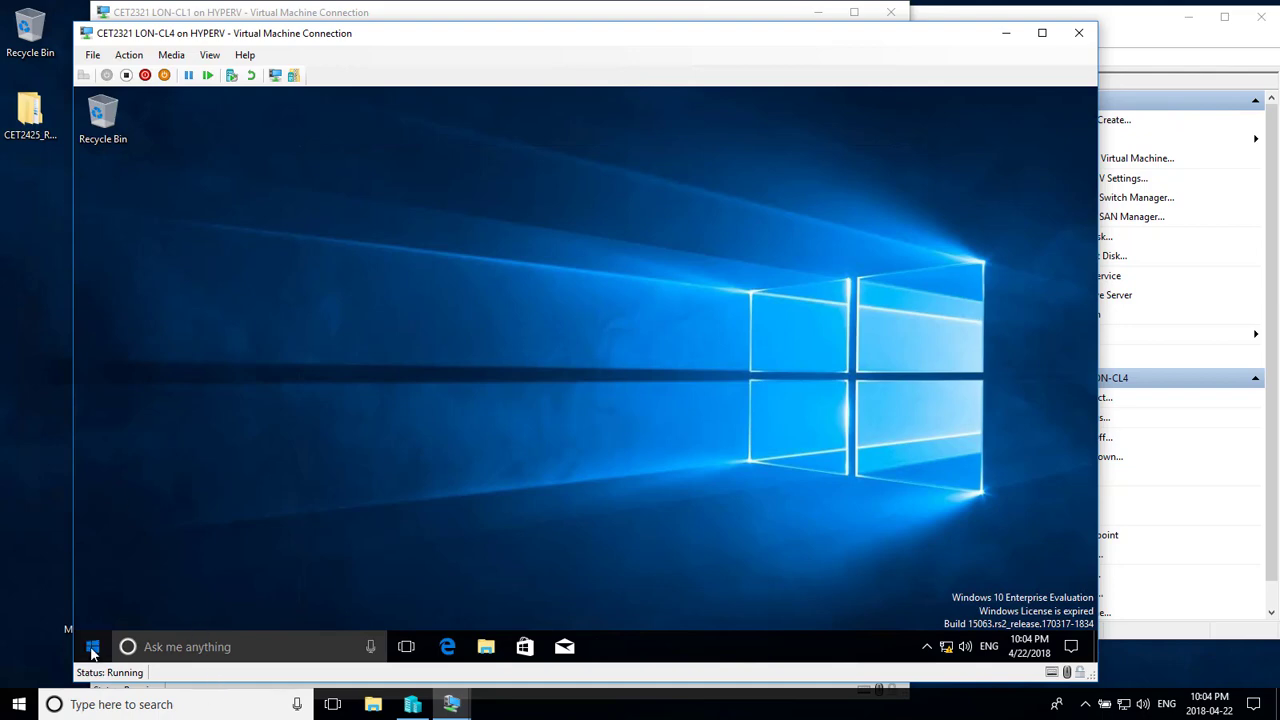
pyautogui.click(93, 647)
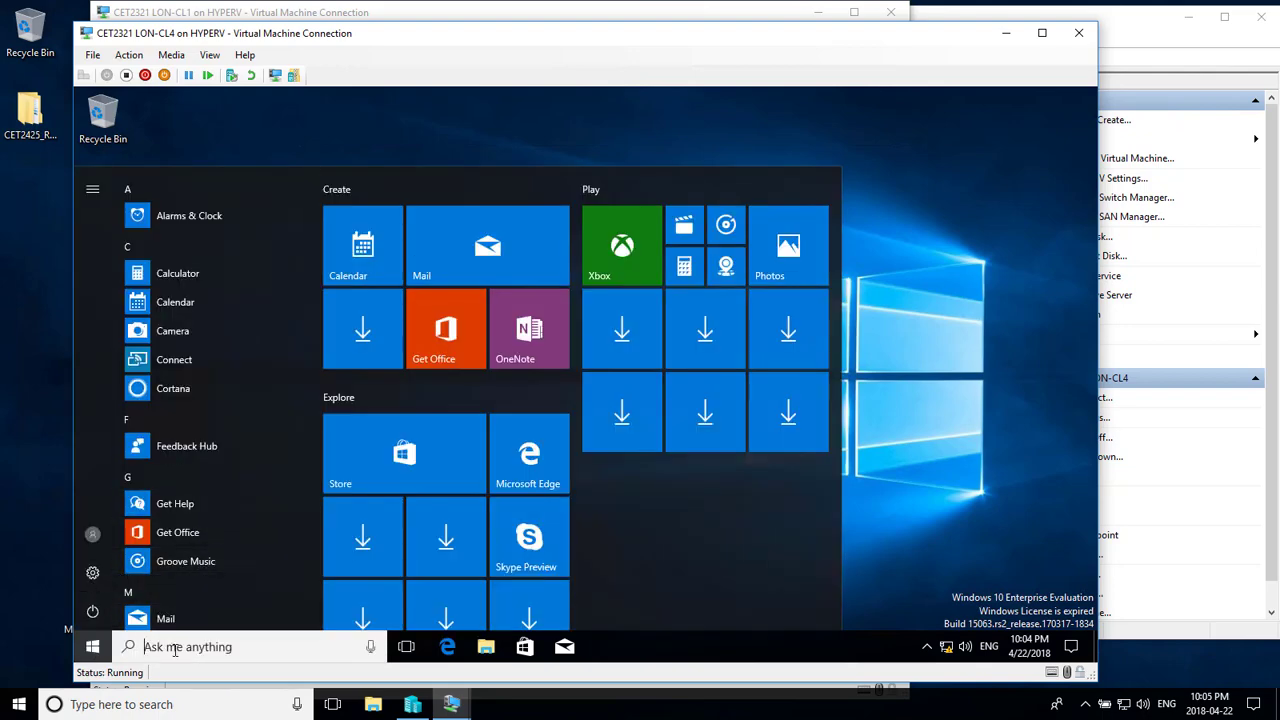
pyautogui.click(175, 645)
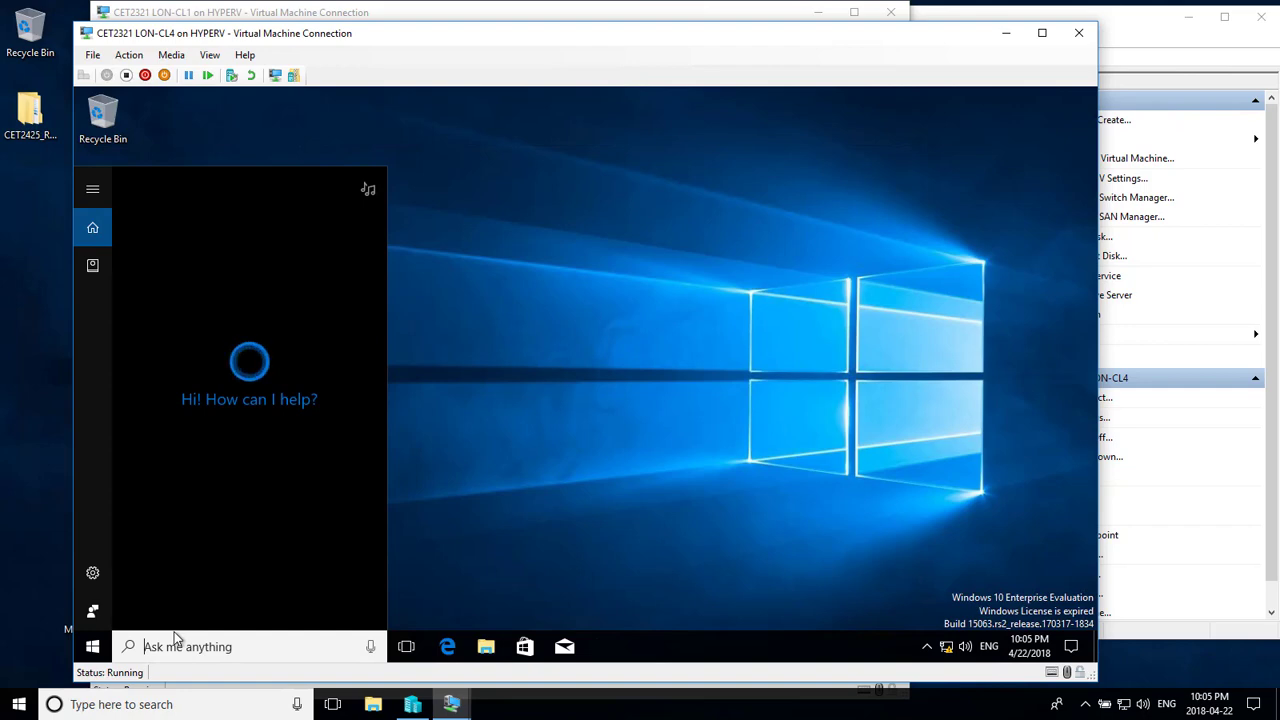
pyautogui.write('cont')
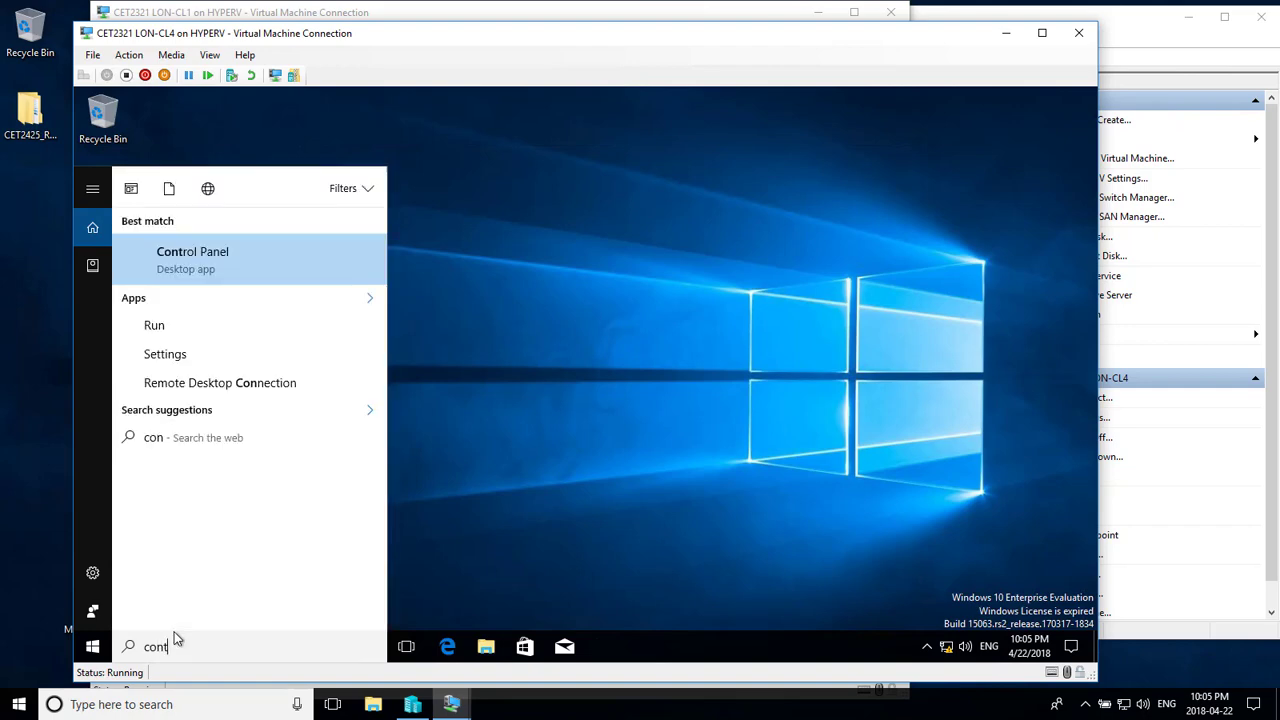
pyautogui.write('rol p')
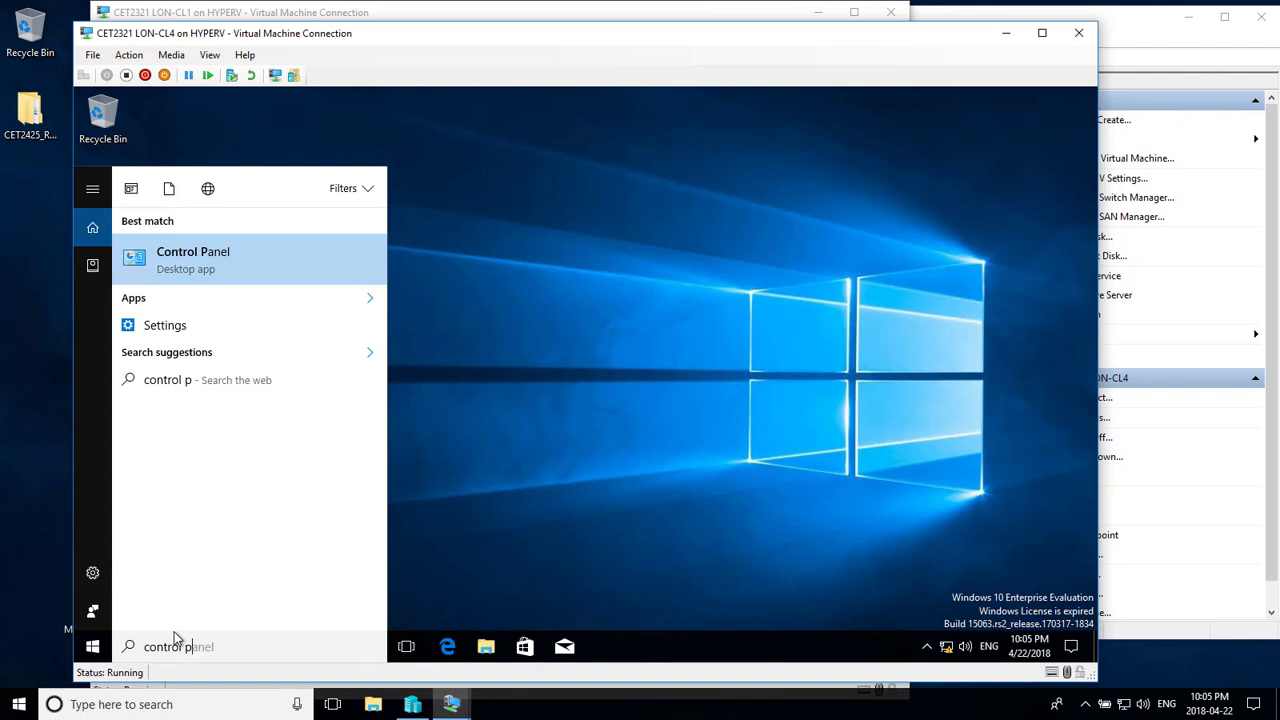
pyautogui.click(228, 250)
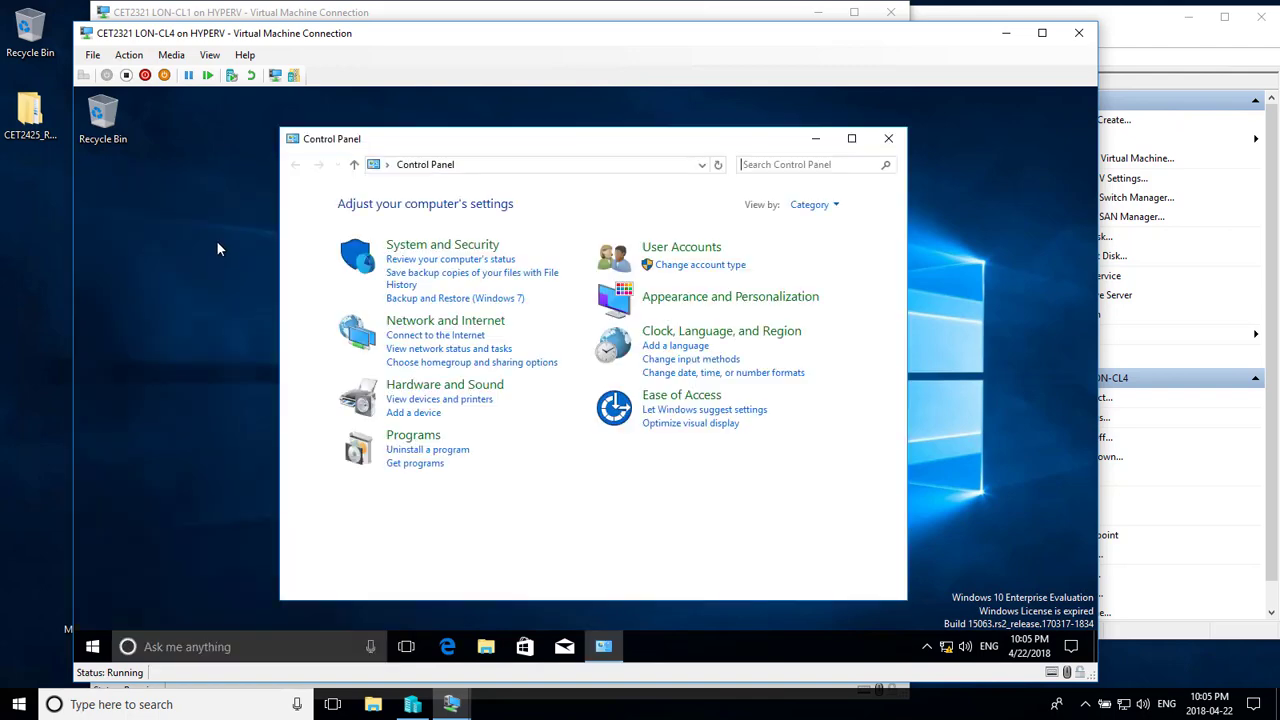
pyautogui.click(423, 323)
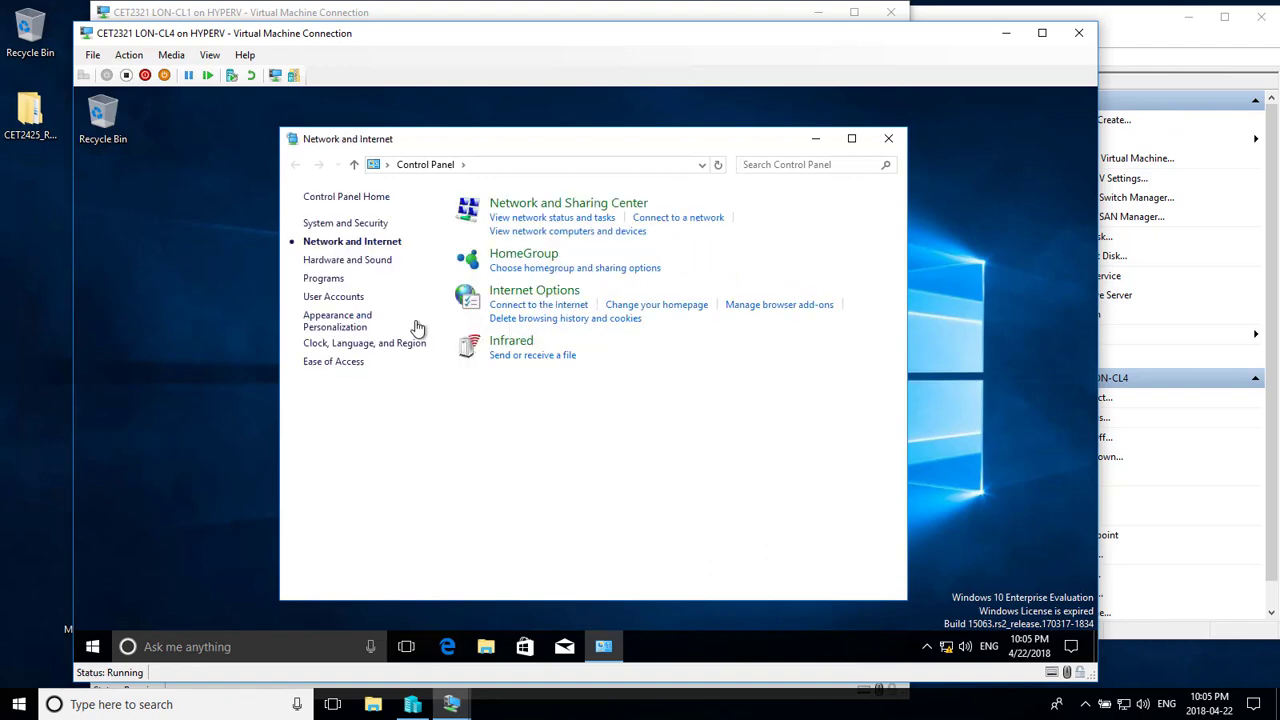
pyautogui.click(520, 258)
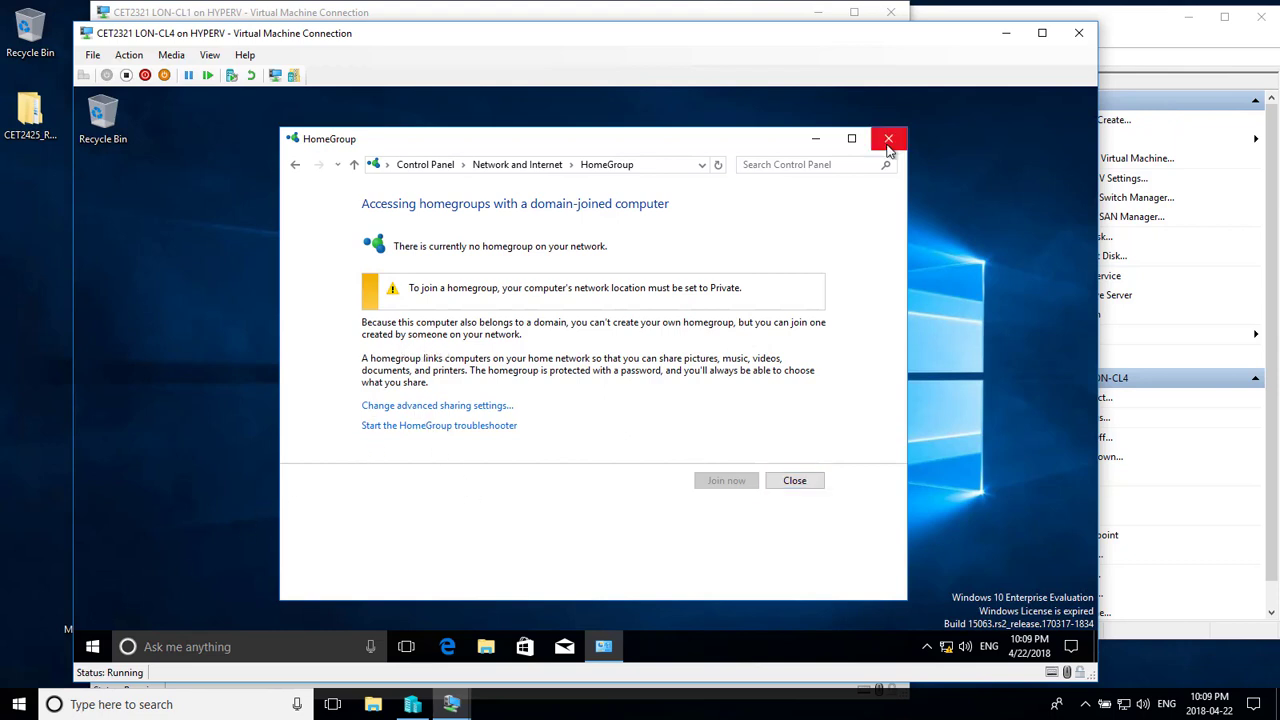
pyautogui.click(888, 138)
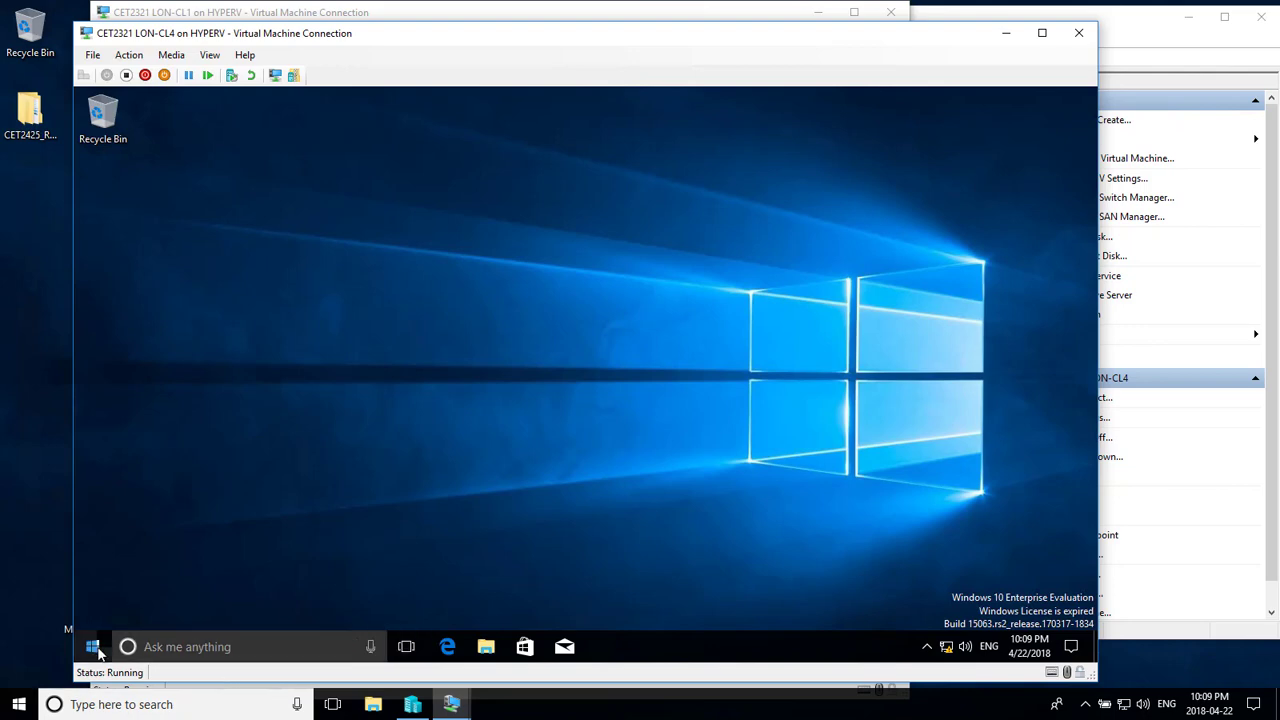
# - Open File Explorer to This PC and view the computer's system information
pyautogui.rightClick(96, 648)
pyautogui.click(490, 648)
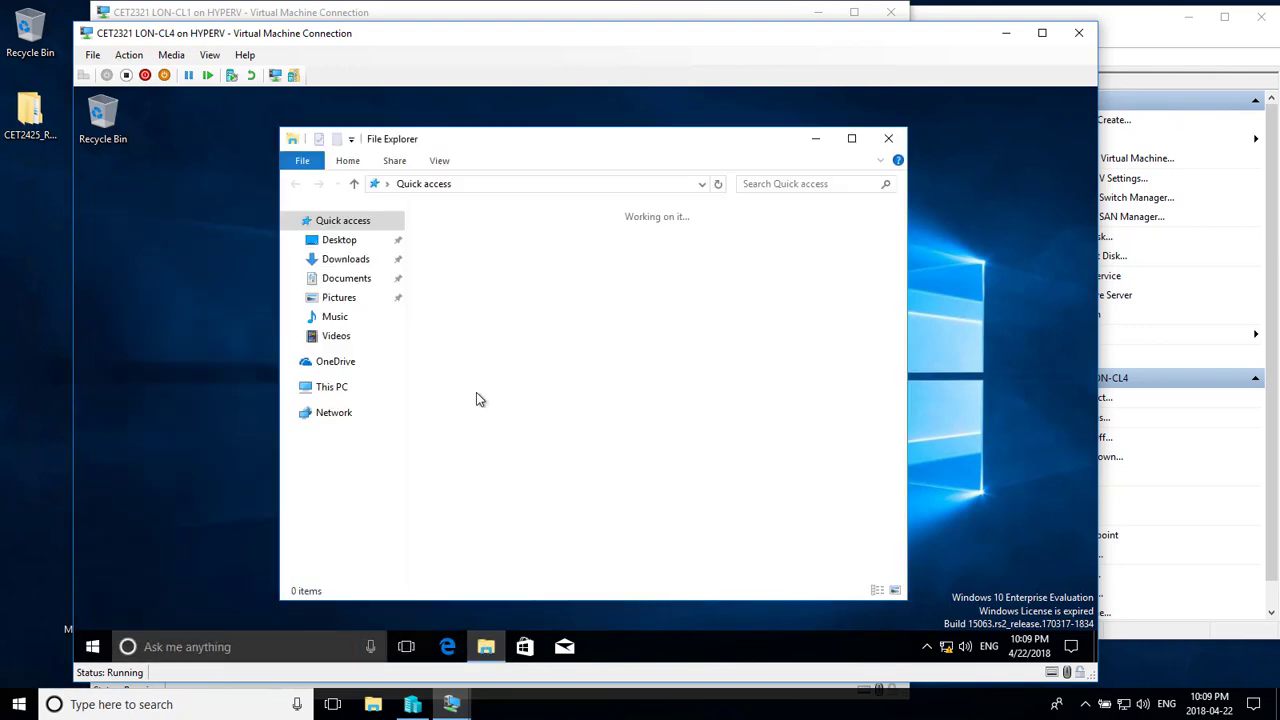
pyautogui.click(336, 391)
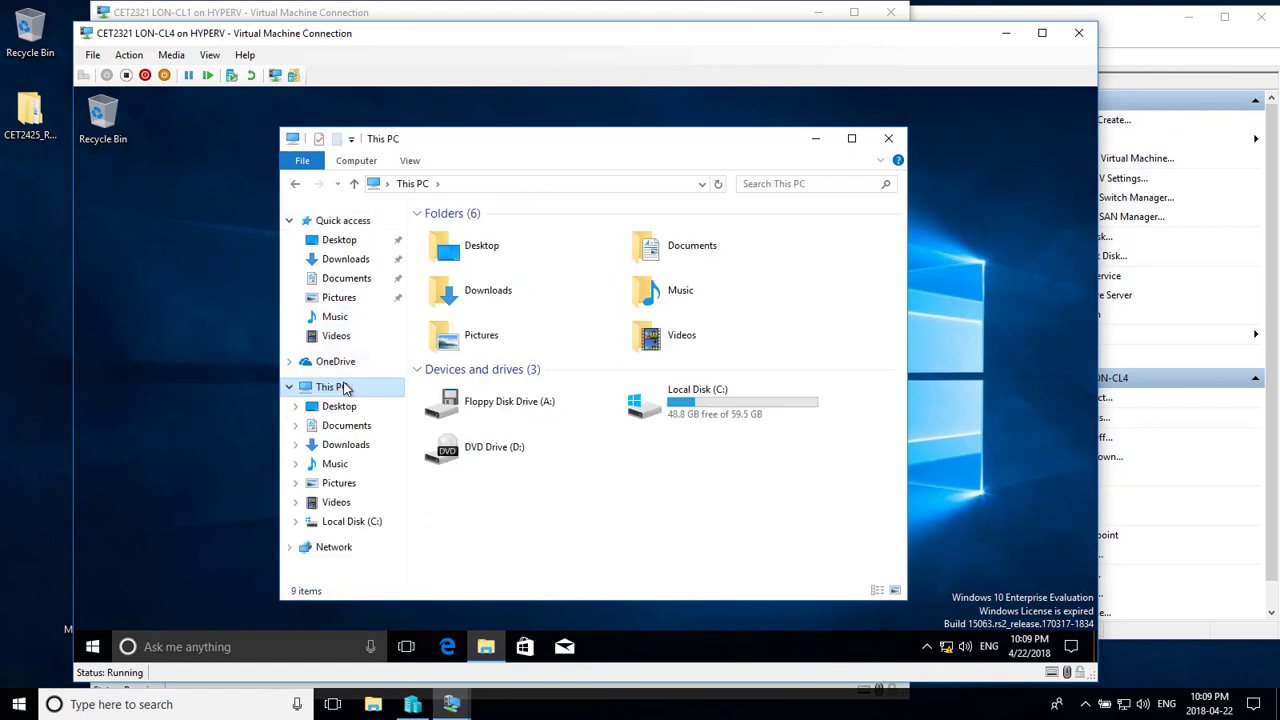
pyautogui.rightClick(338, 397)
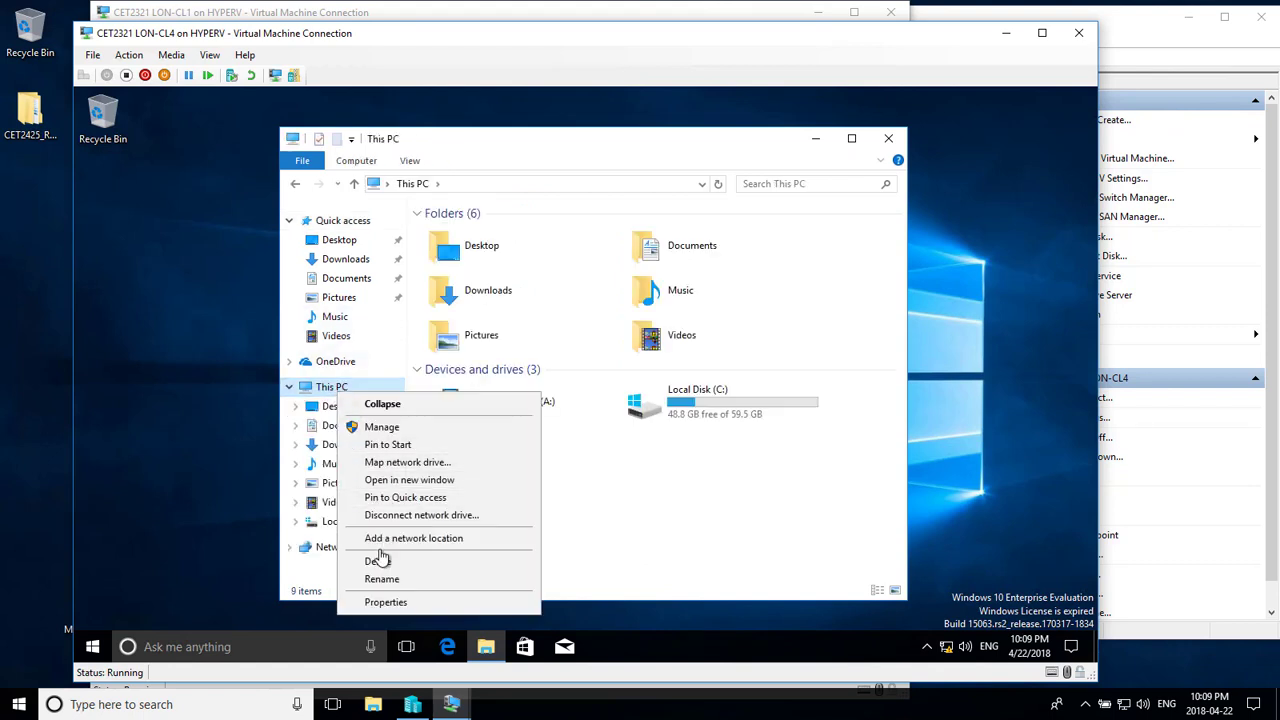
pyautogui.click(392, 601)
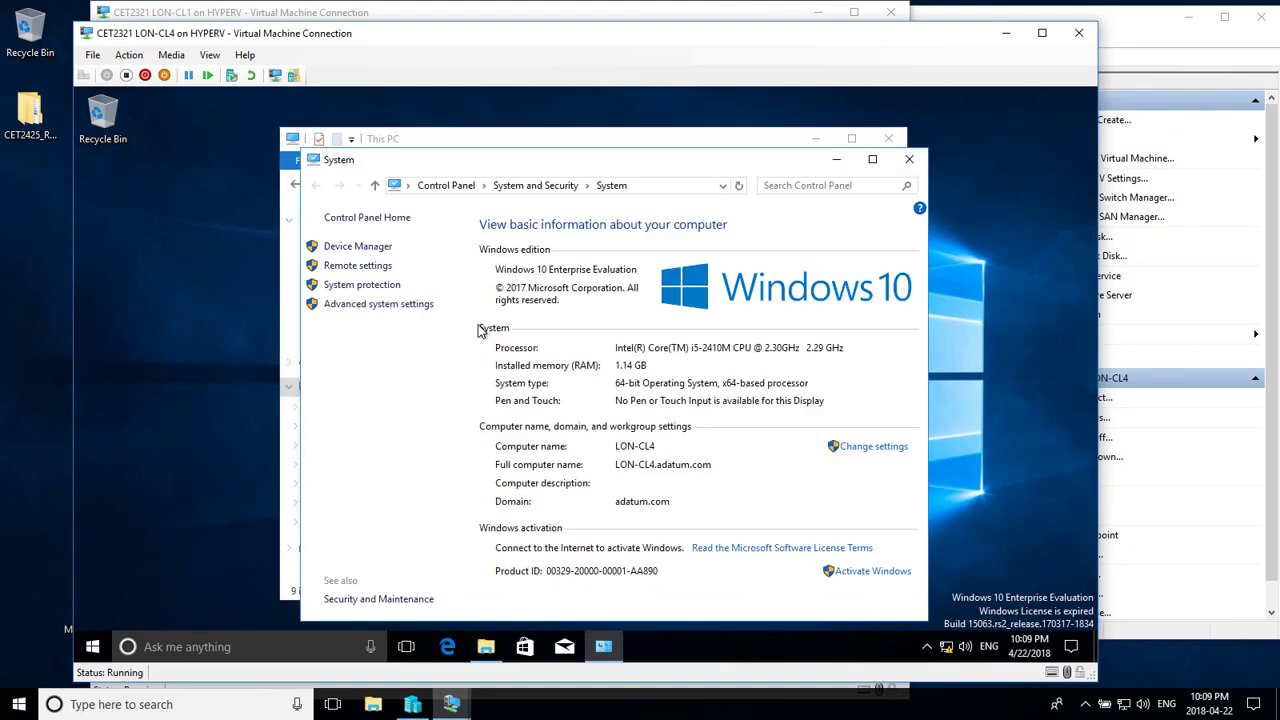
# - Move LON-CL4 from the domain to workgroup W, accepting the warning and restart notices
pyautogui.click(860, 456)
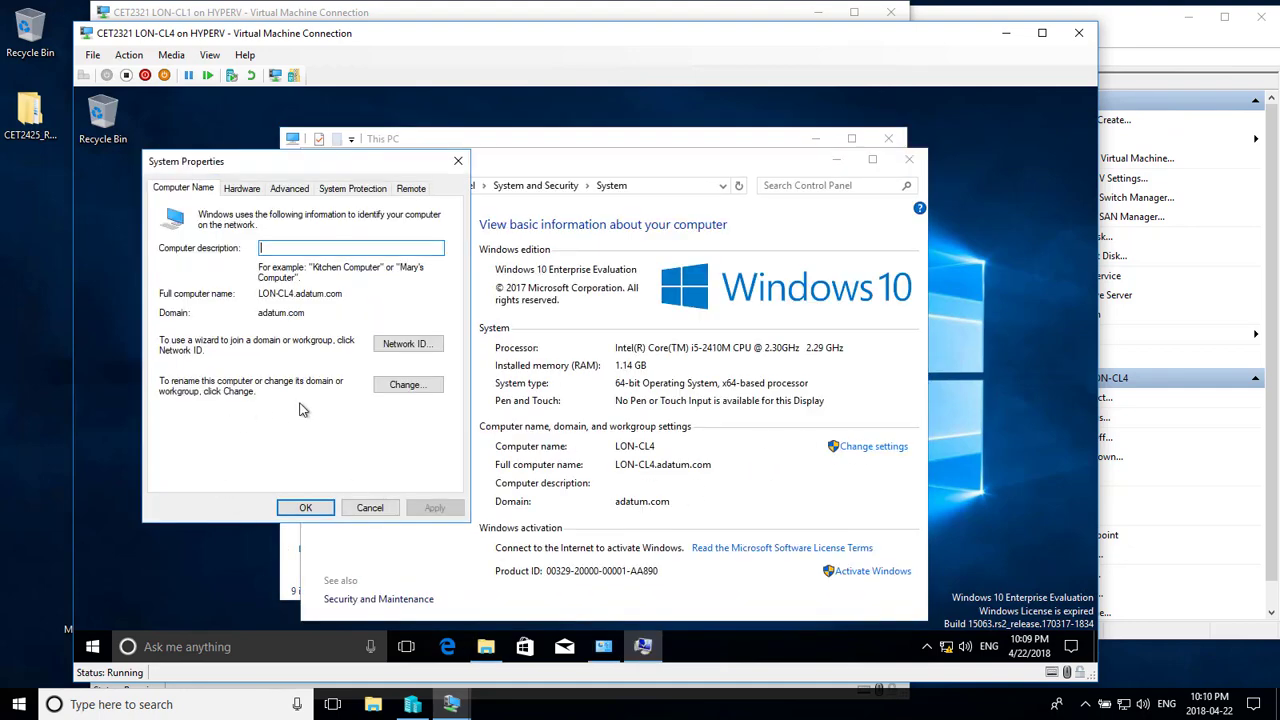
pyautogui.click(405, 386)
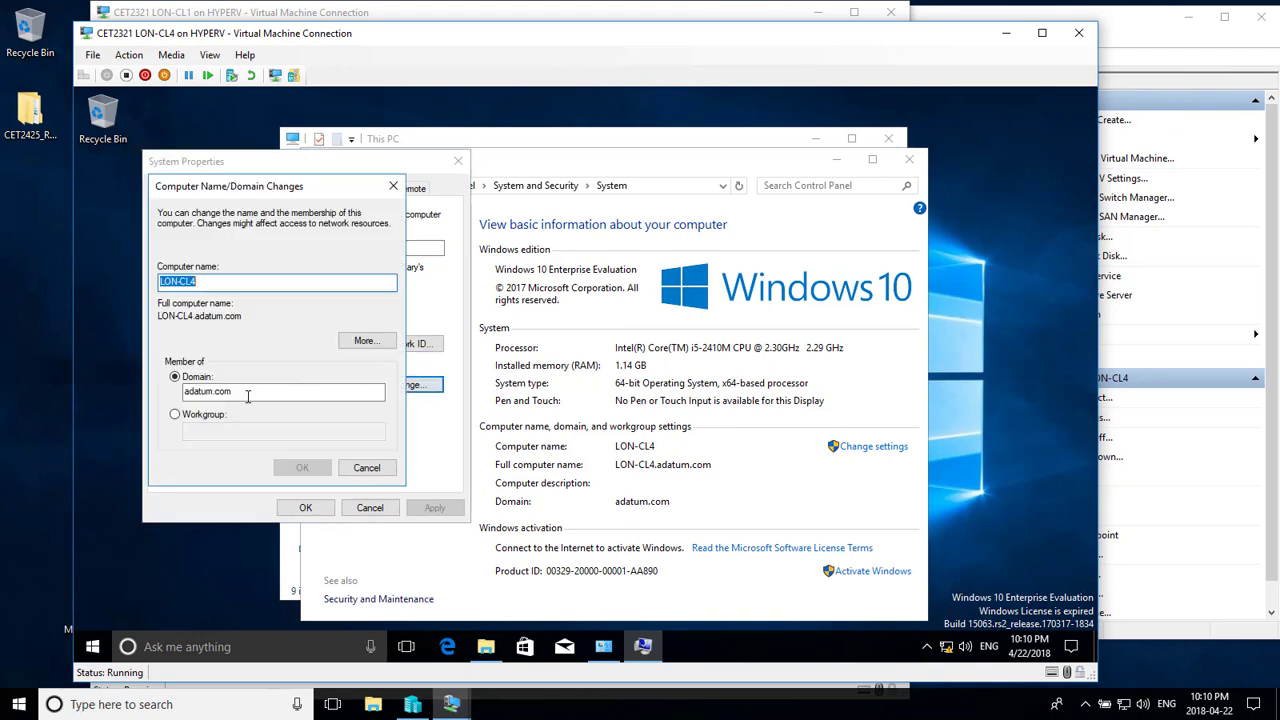
pyautogui.click(174, 416)
pyautogui.click(210, 432)
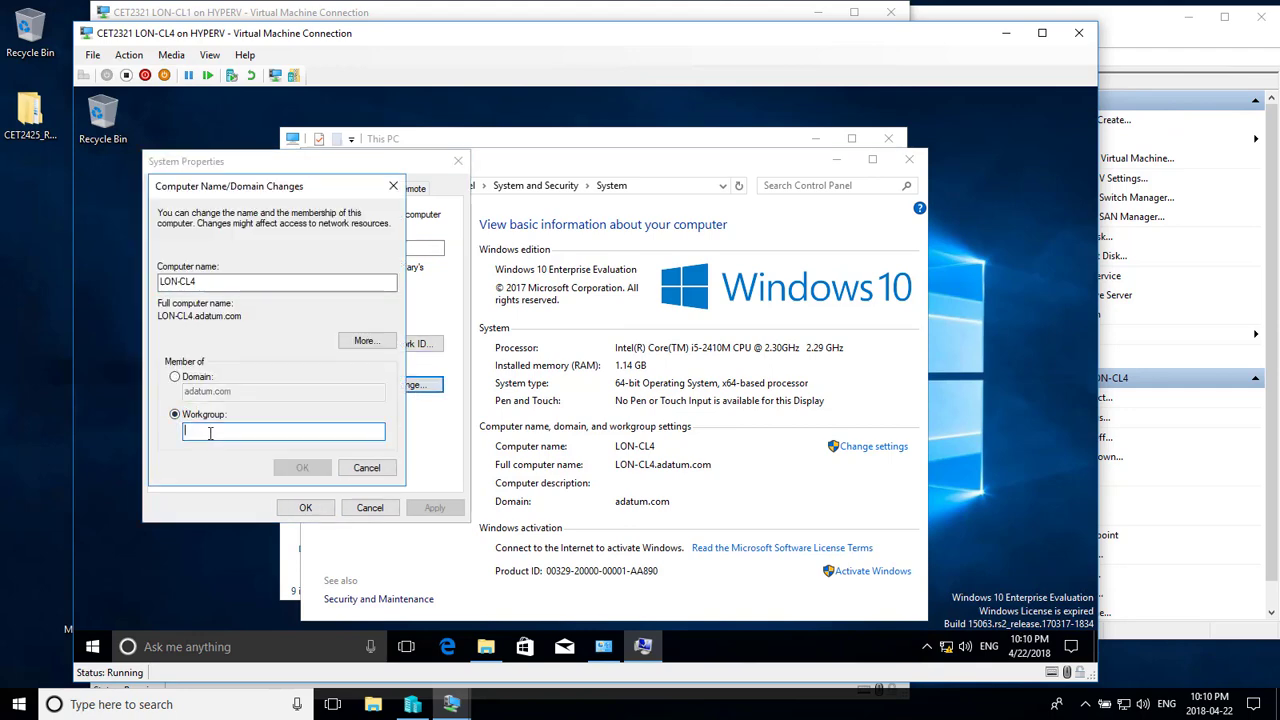
pyautogui.write('W')
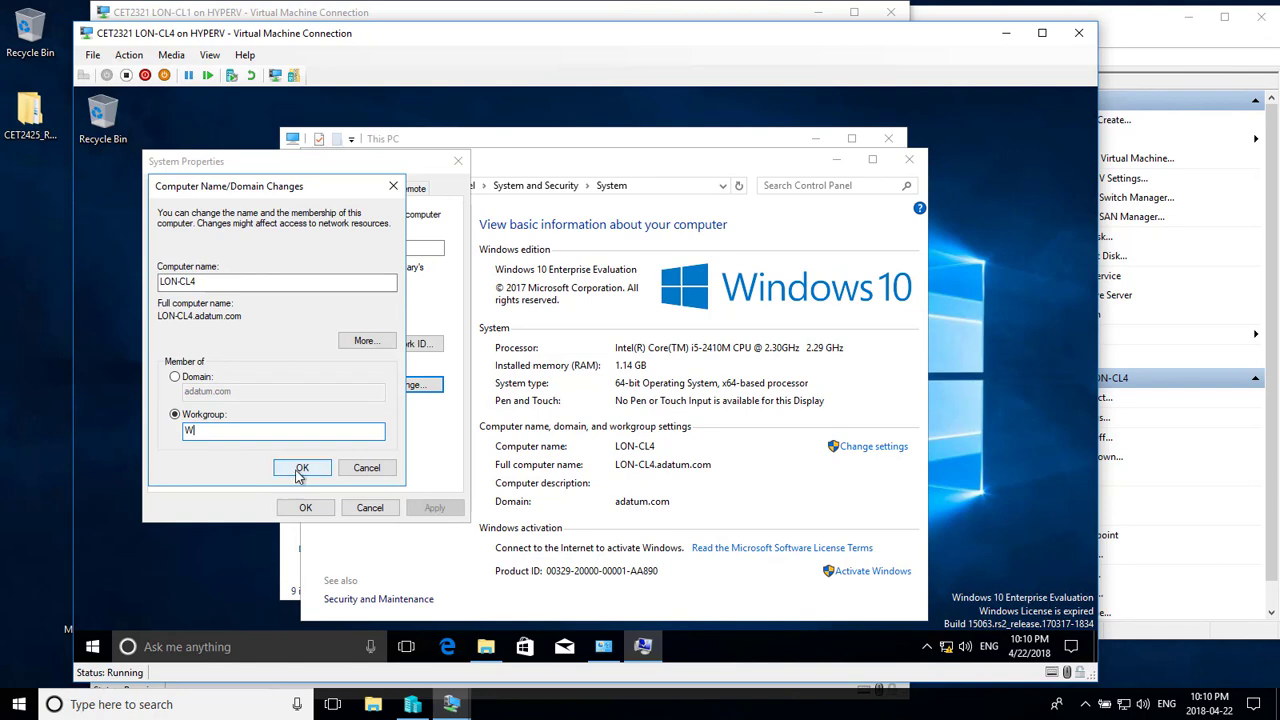
pyautogui.click(299, 467)
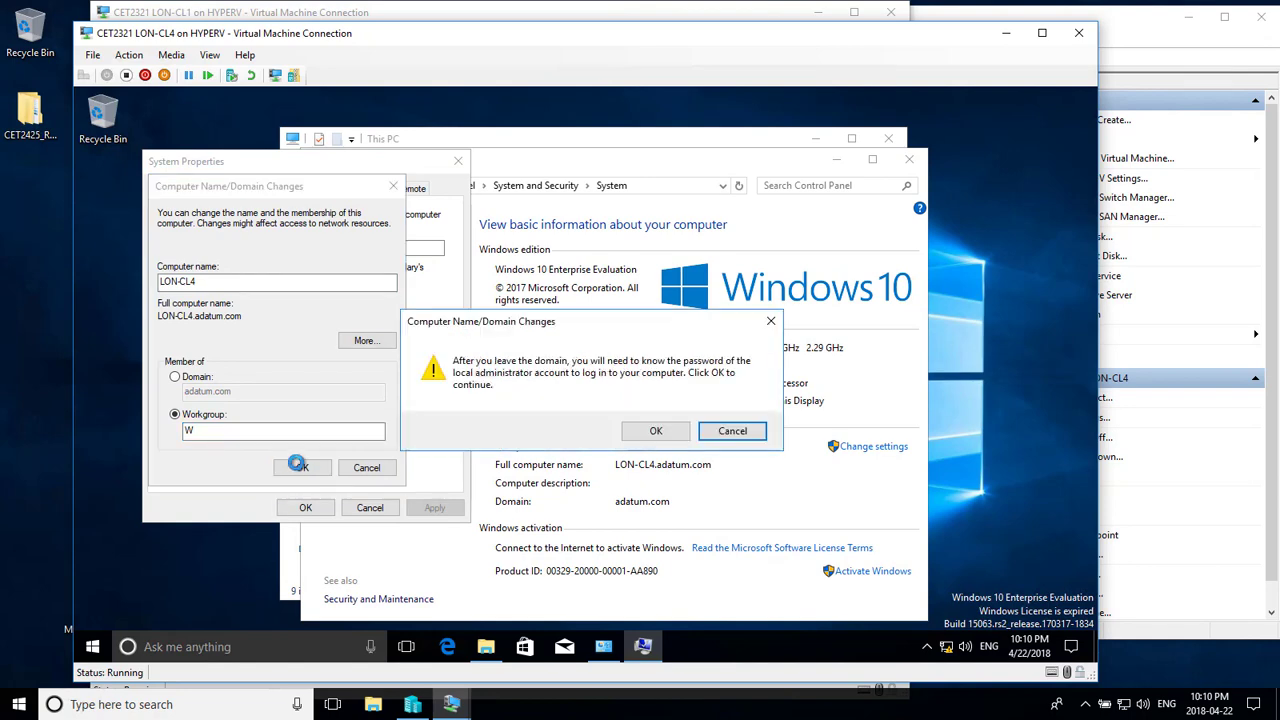
pyautogui.click(654, 431)
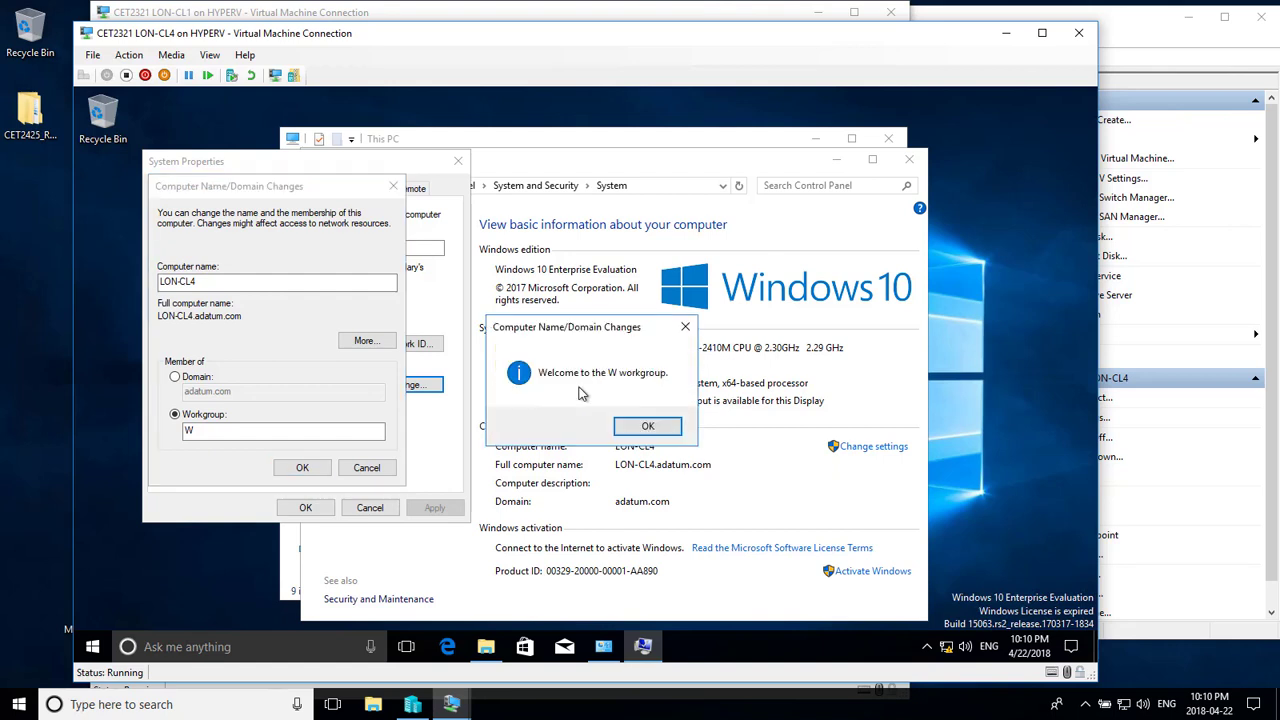
pyautogui.click(632, 434)
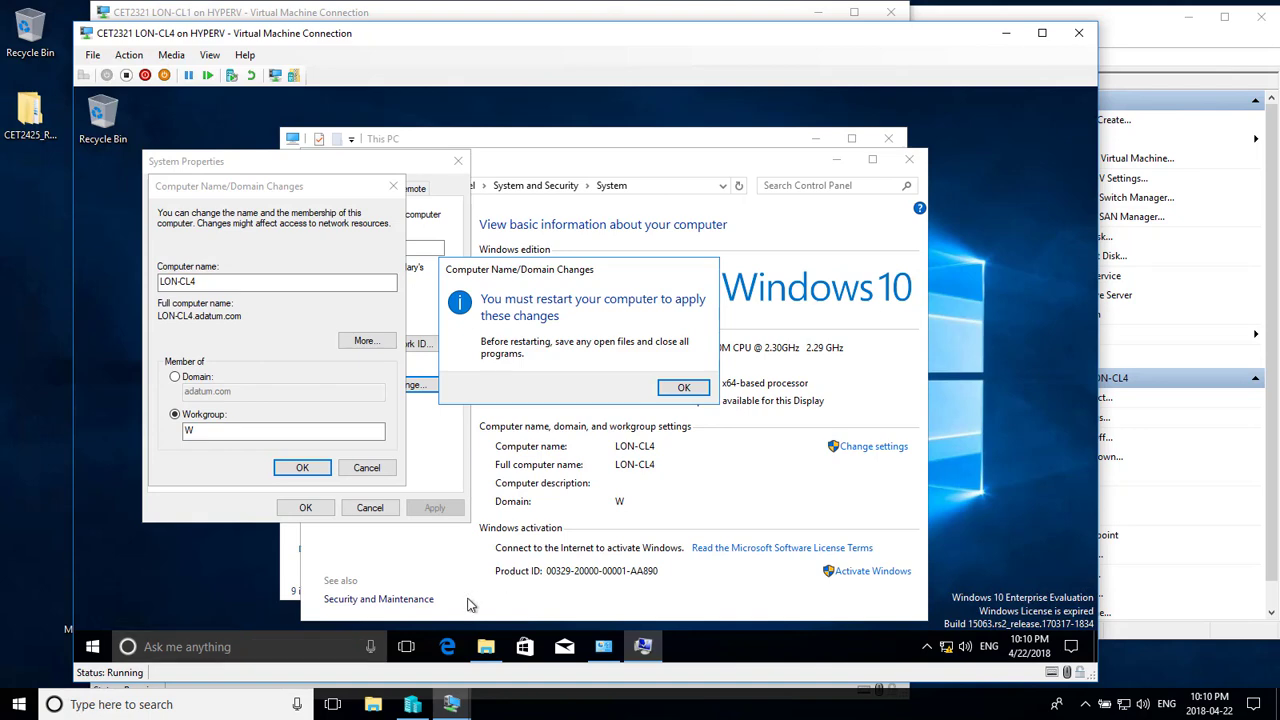
pyautogui.click(485, 646)
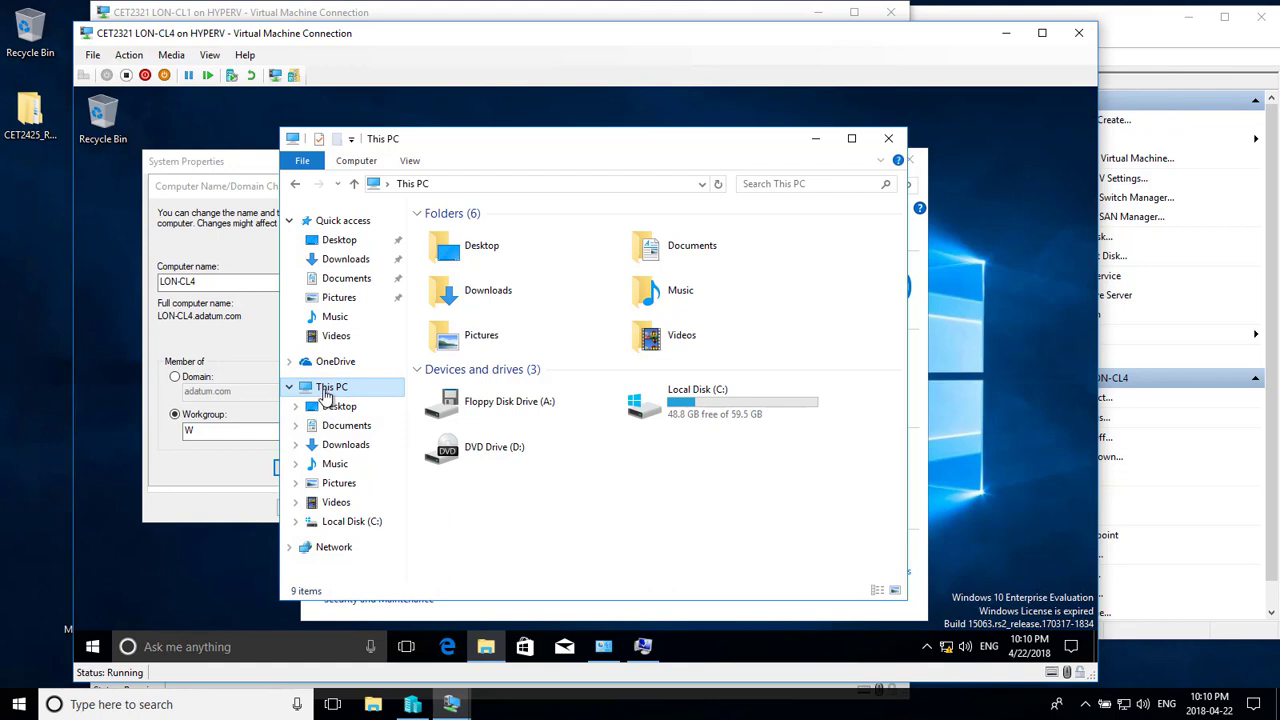
# - Open Computer Management from This PC and list the local user accounts
pyautogui.rightClick(326, 396)
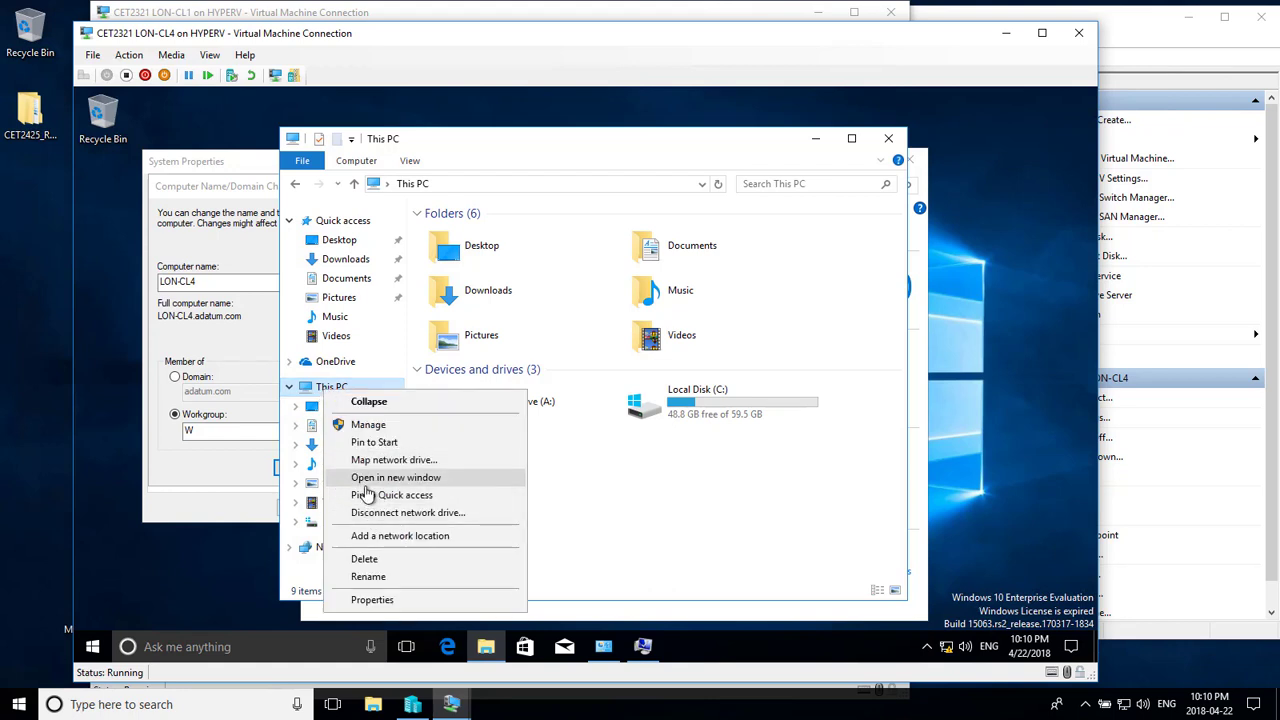
pyautogui.click(362, 428)
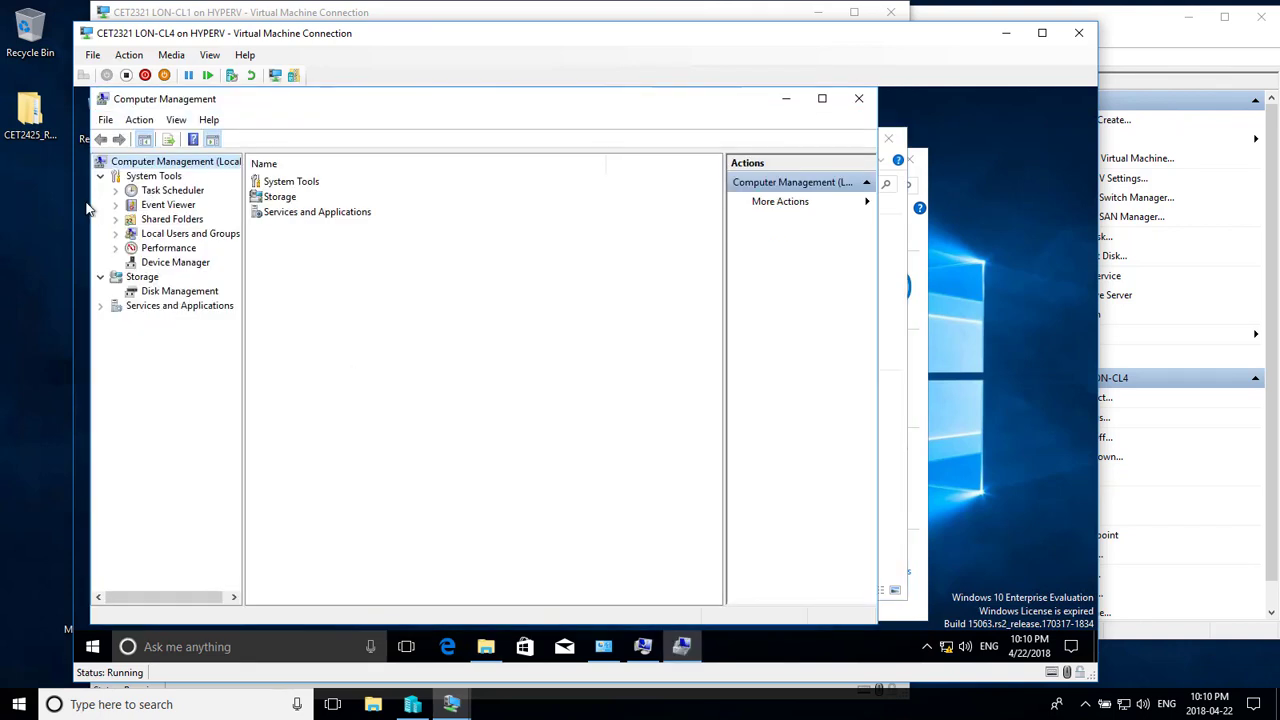
pyautogui.click(115, 234)
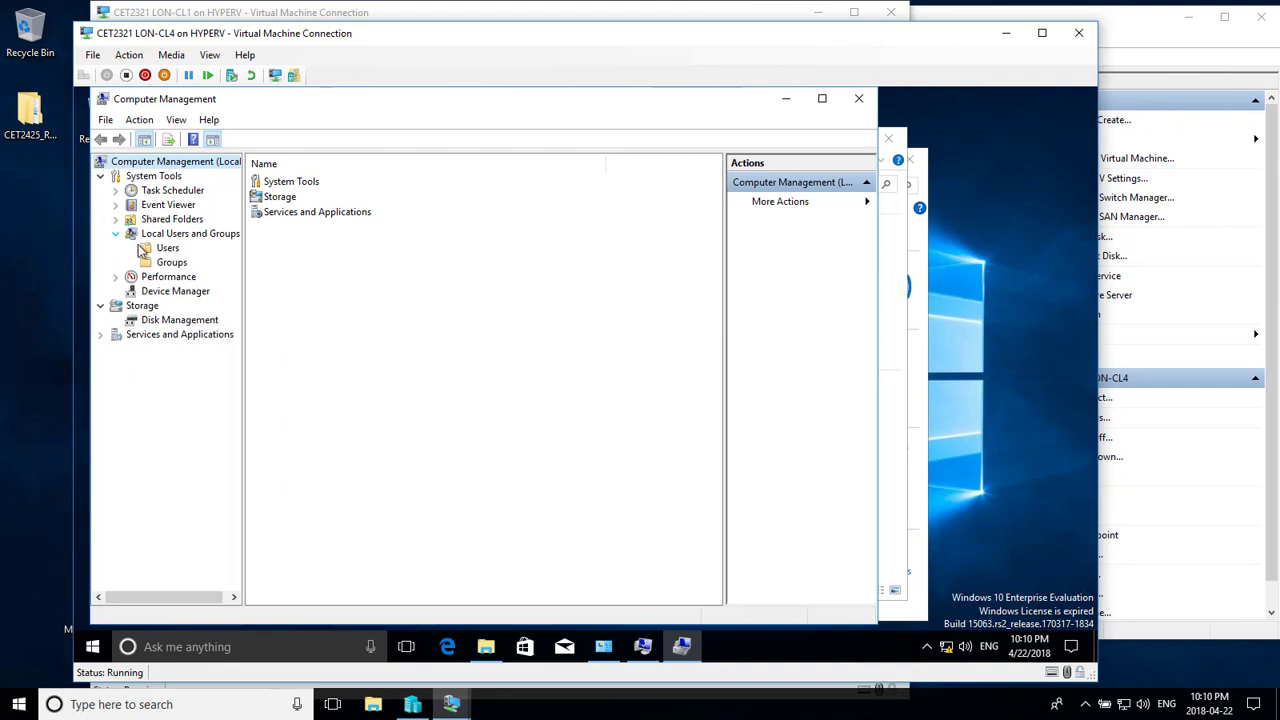
pyautogui.click(167, 248)
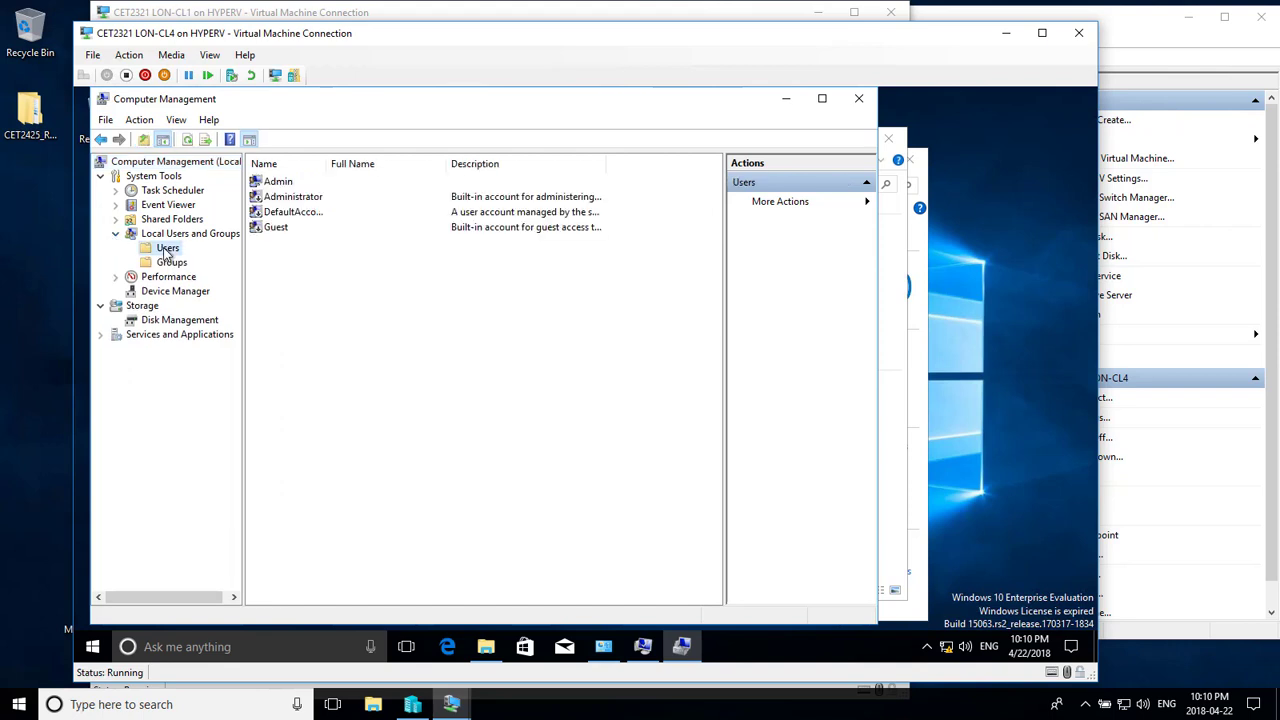
# - Set and confirm a new password for the local Admin account, then close Computer Management
pyautogui.rightClick(269, 185)
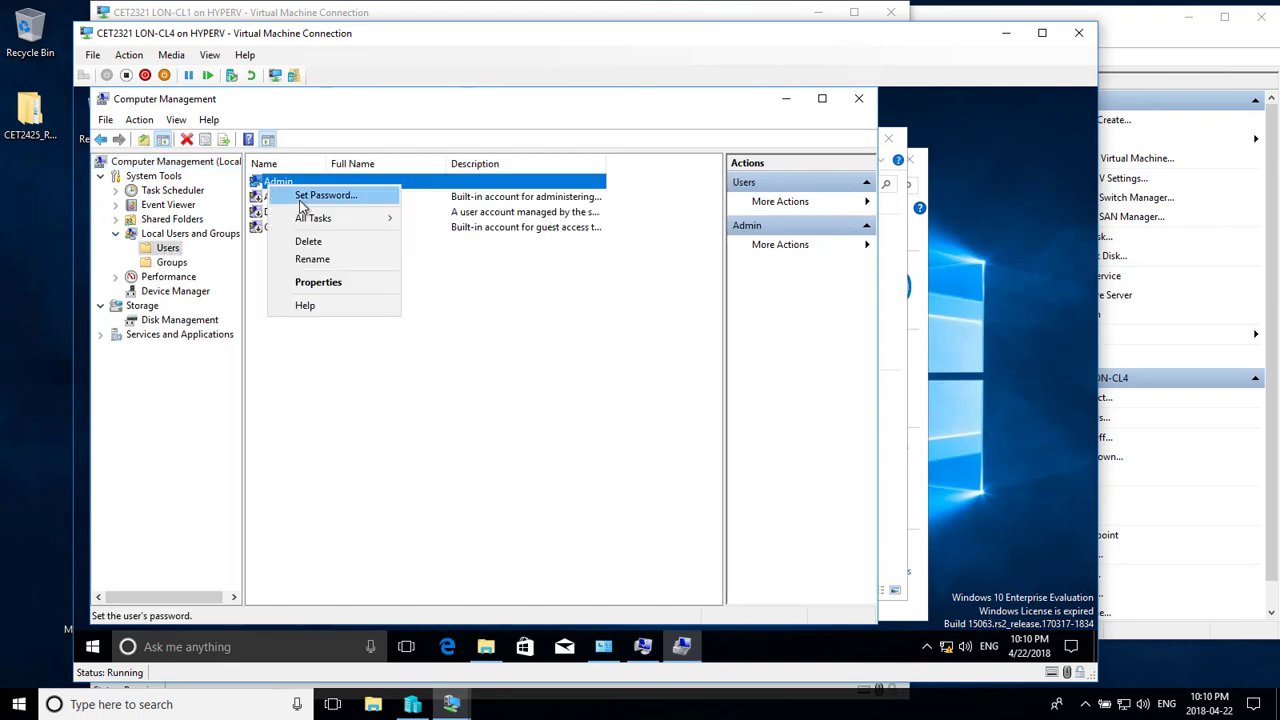
pyautogui.click(302, 203)
pyautogui.click(406, 444)
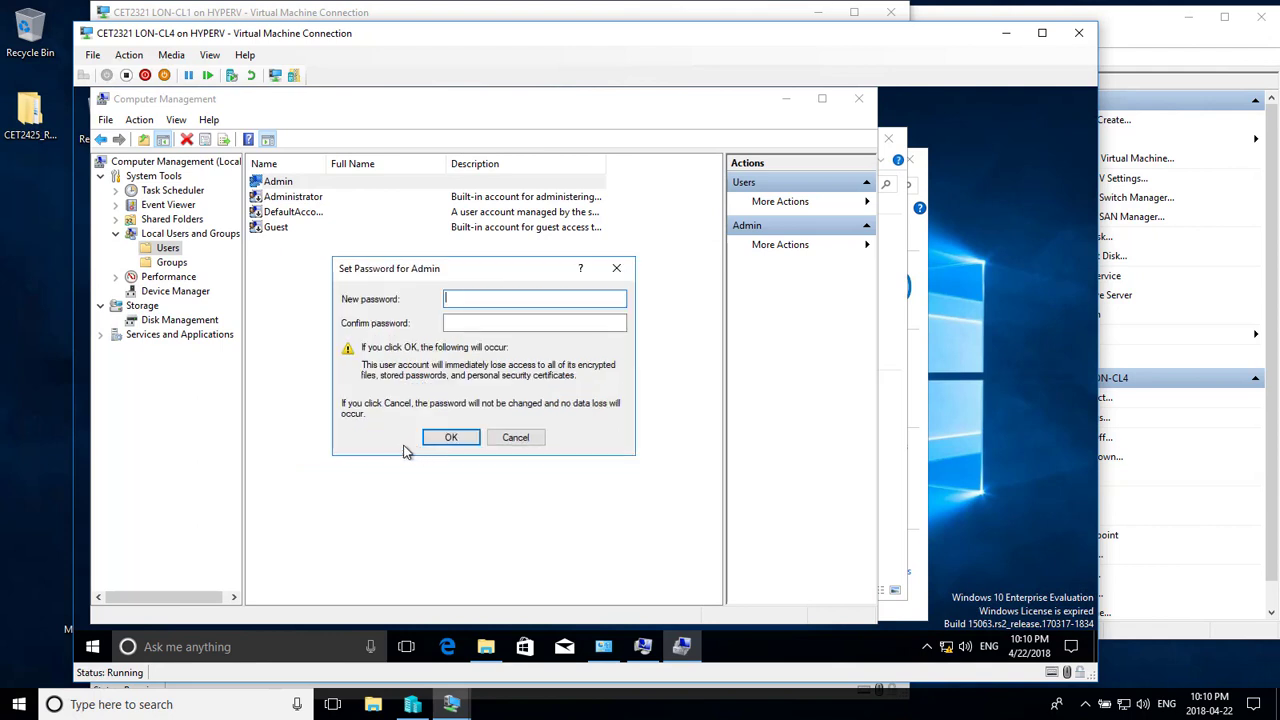
pyautogui.write('•')
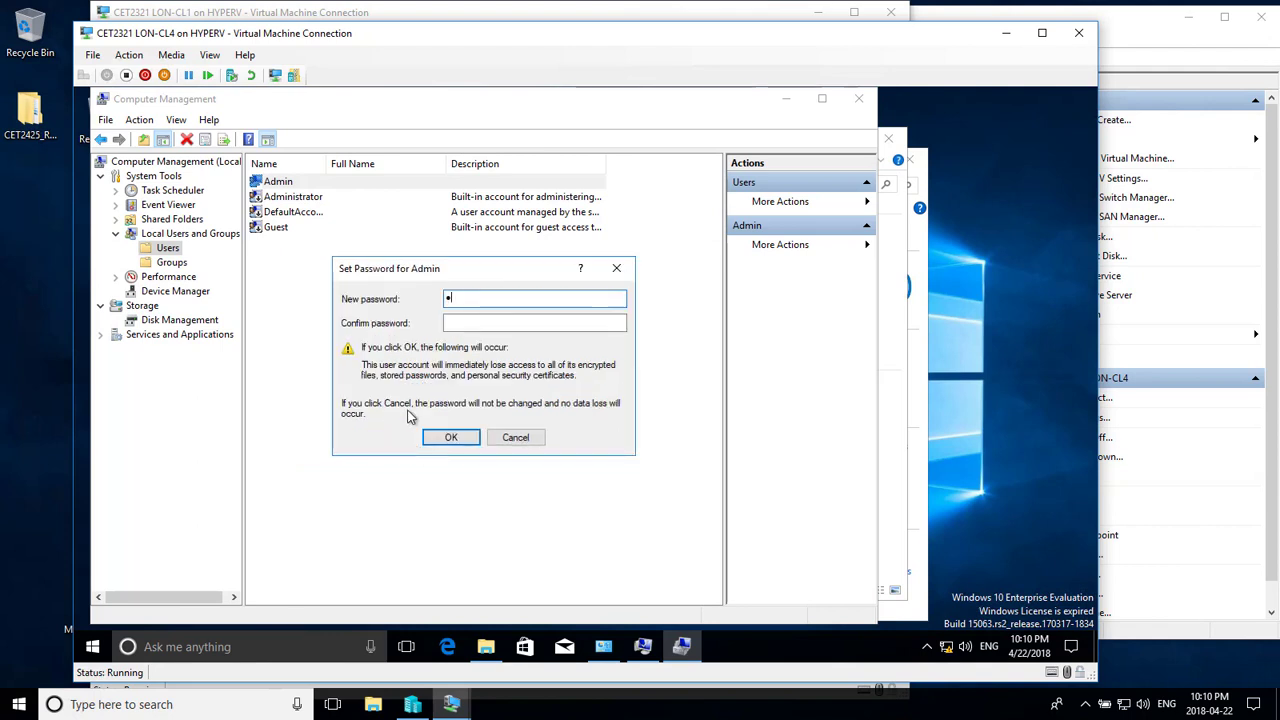
pyautogui.write('•••••')
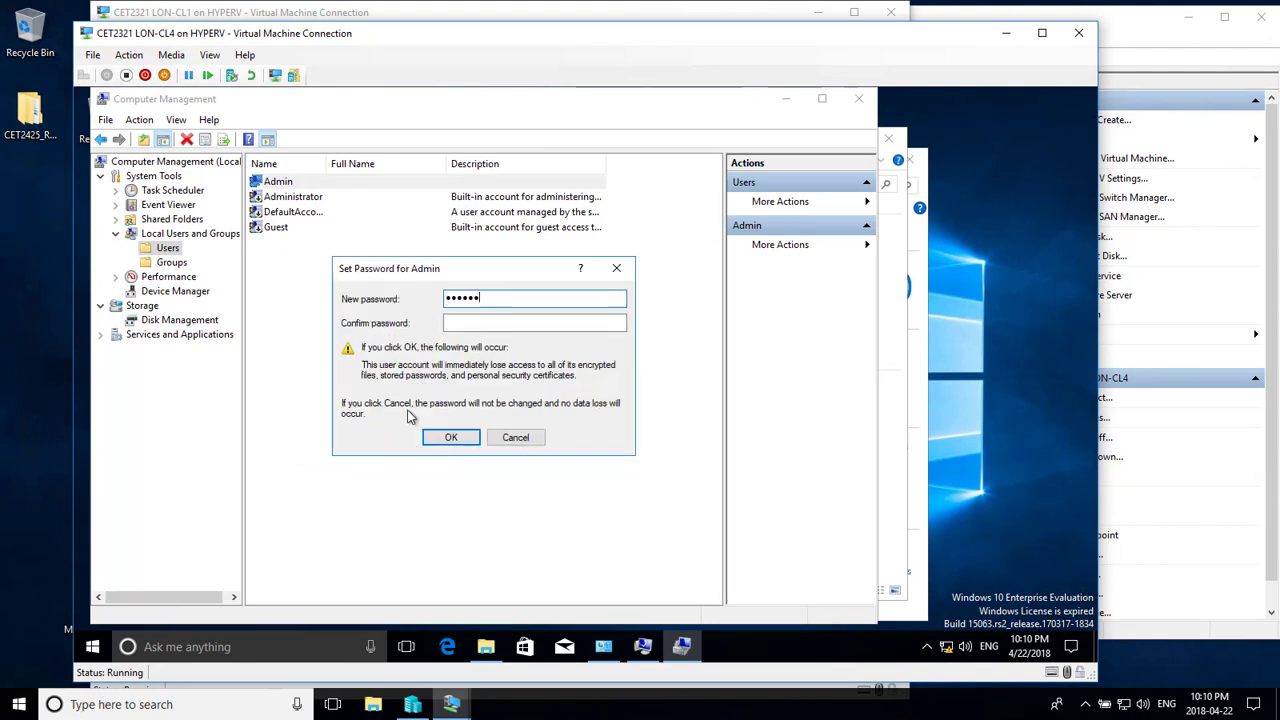
pyautogui.write('••')
pyautogui.press('Tab')
pyautogui.write('•••')
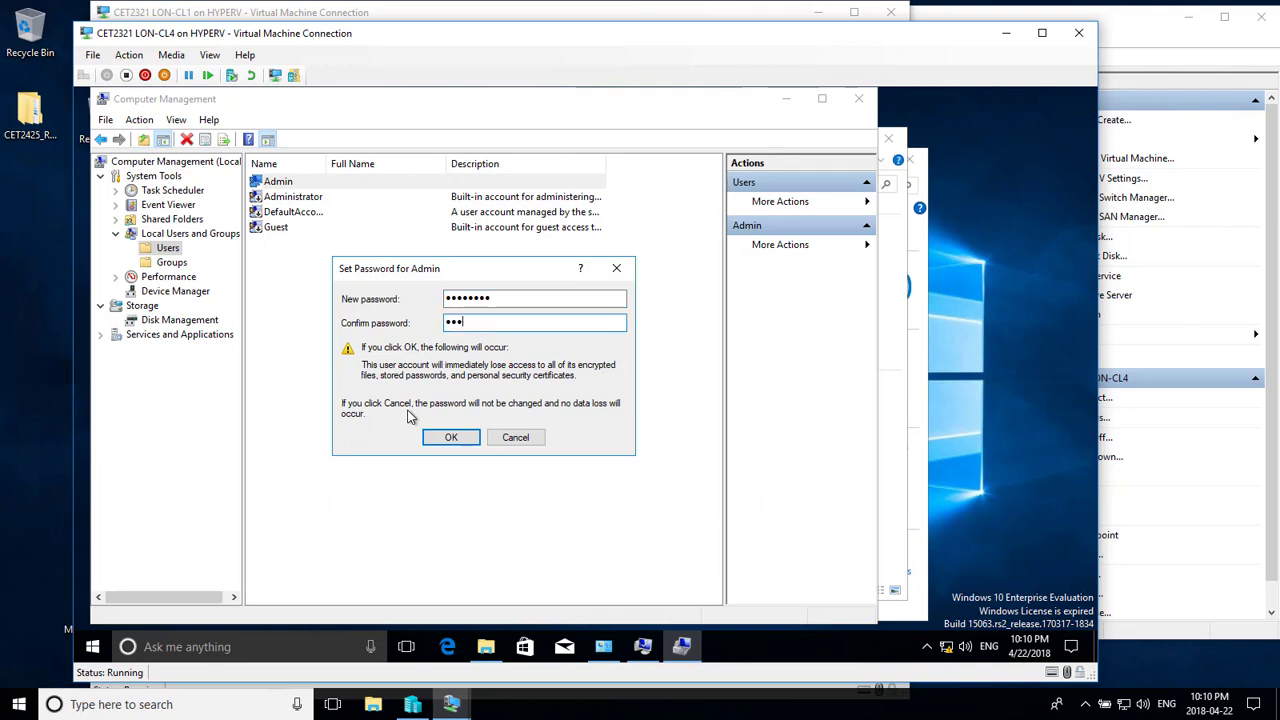
pyautogui.write('••')
pyautogui.click(449, 437)
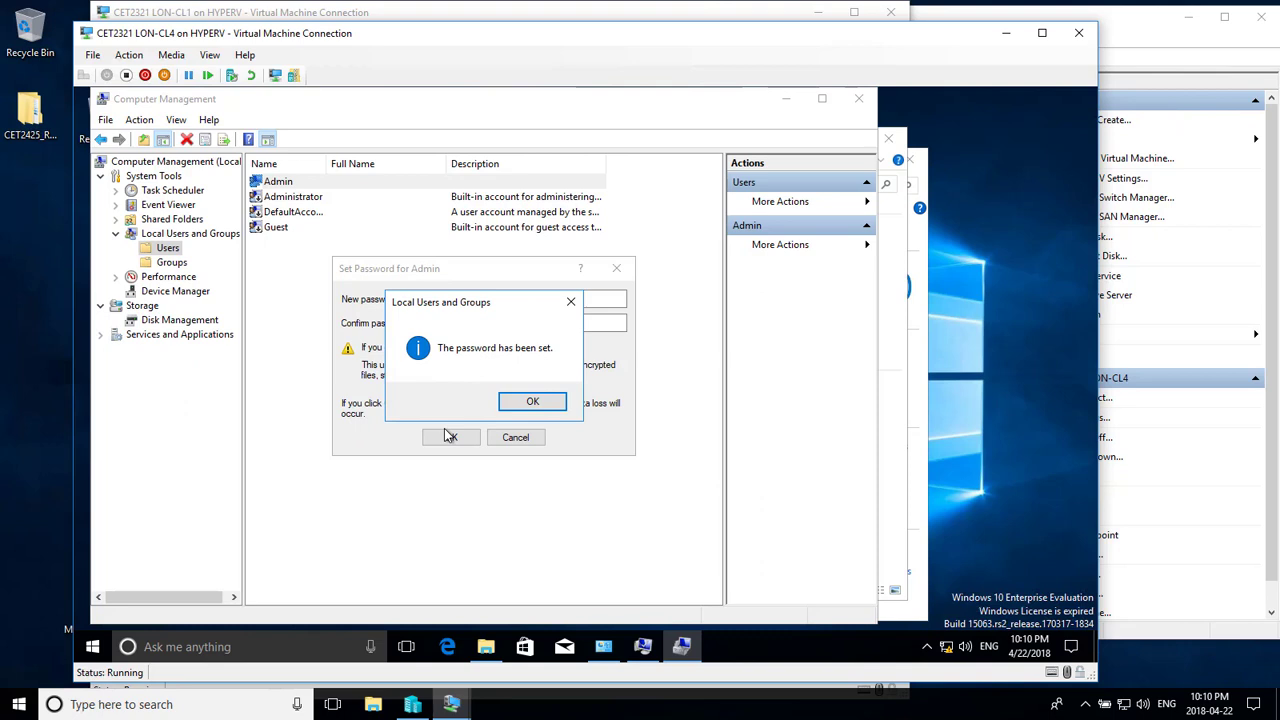
pyautogui.click(529, 401)
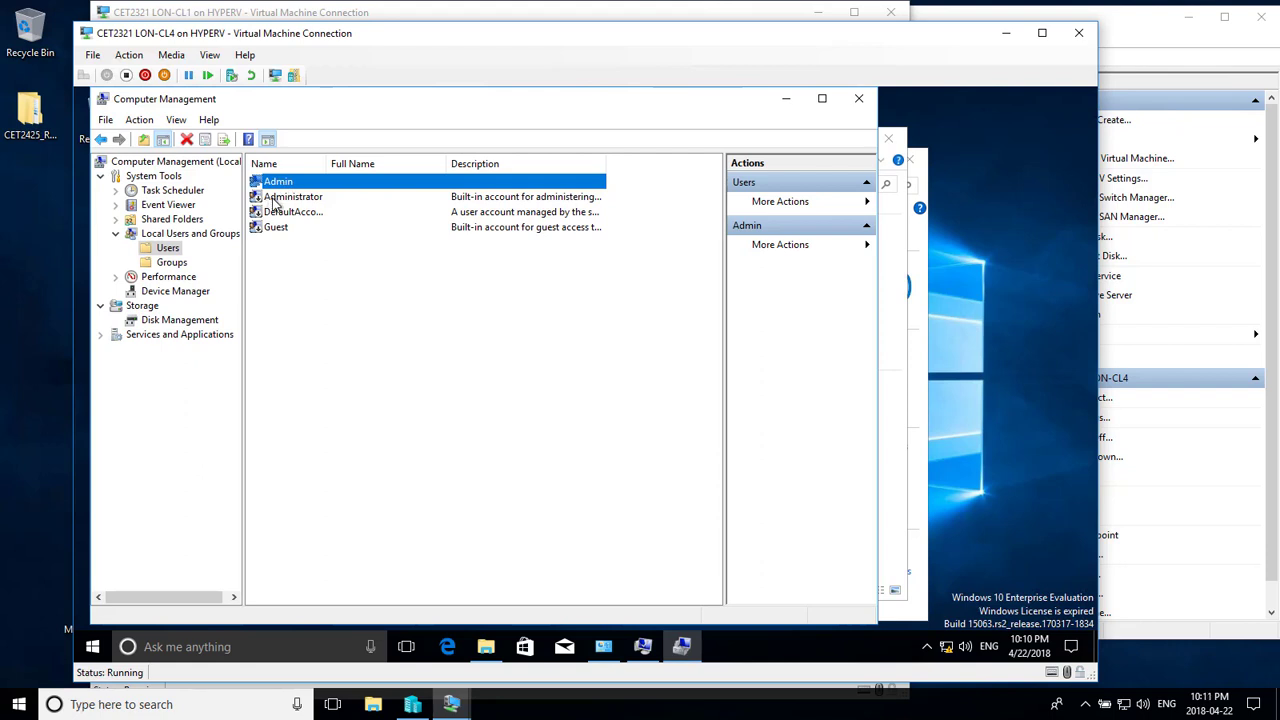
pyautogui.click(857, 99)
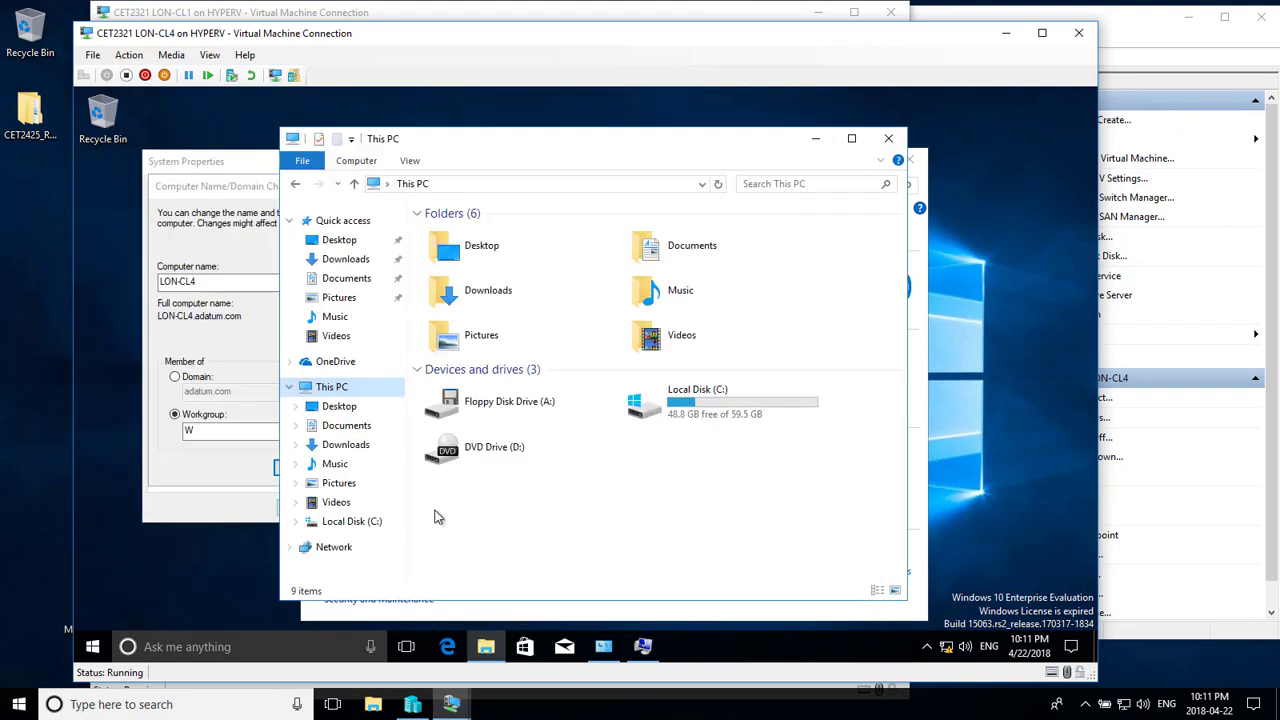
# - Close This PC, acknowledge the restart notice, close System Properties, and restart now
pyautogui.click(888, 139)
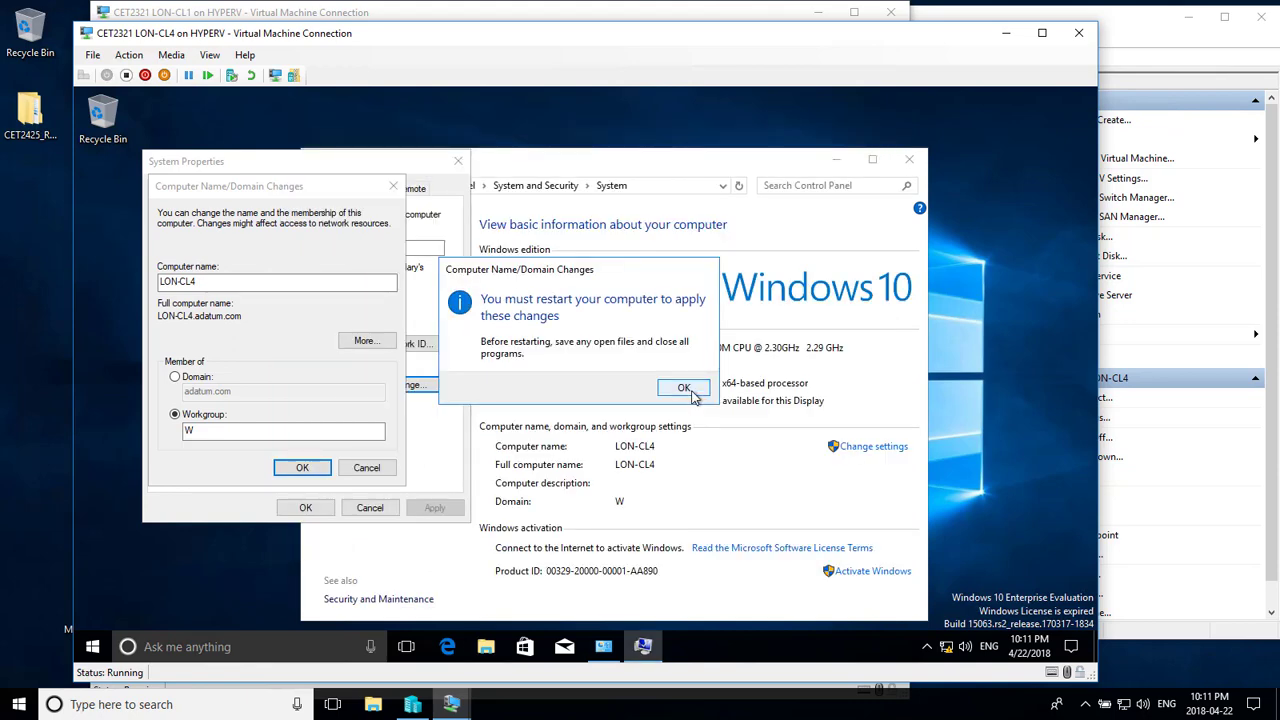
pyautogui.click(684, 389)
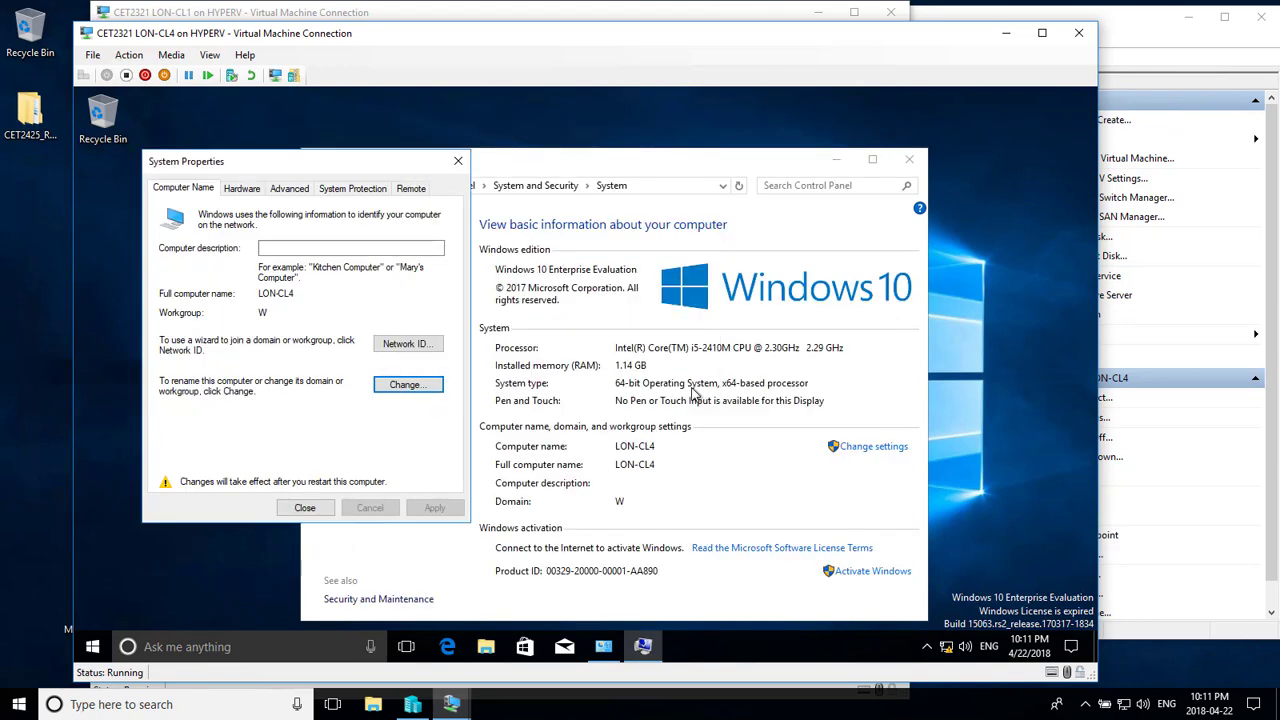
pyautogui.click(305, 510)
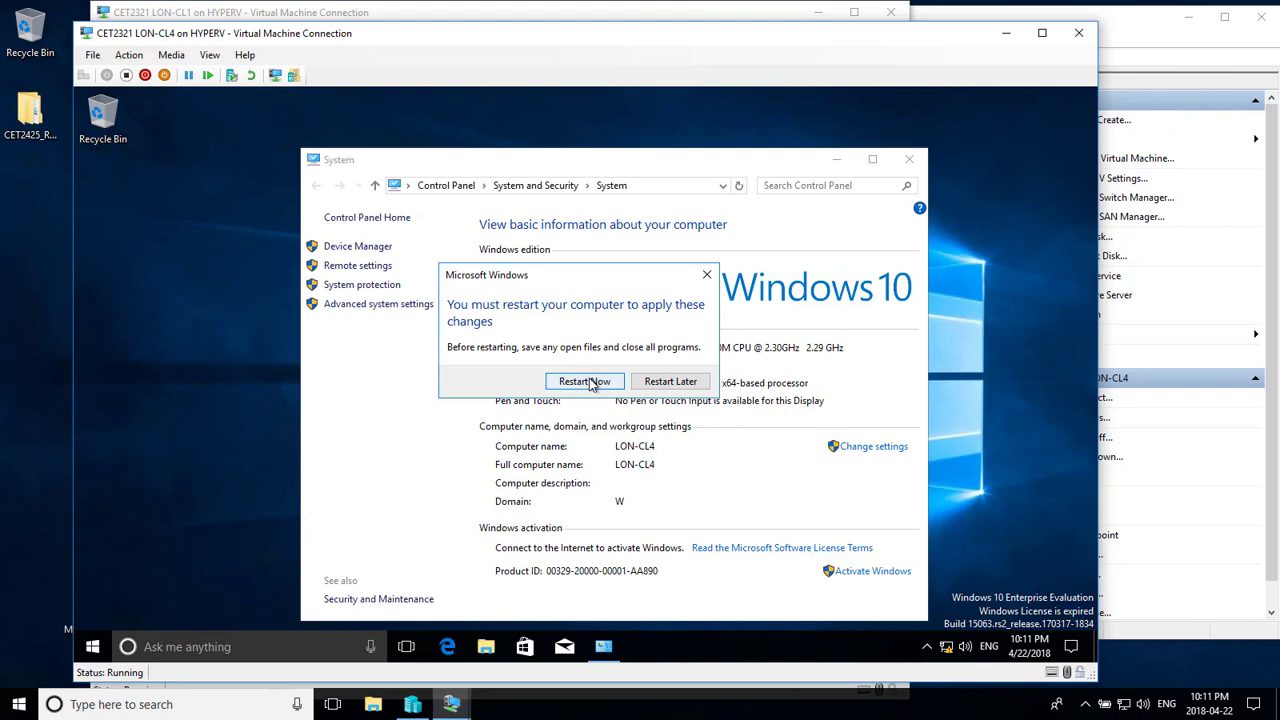
pyautogui.click(590, 384)
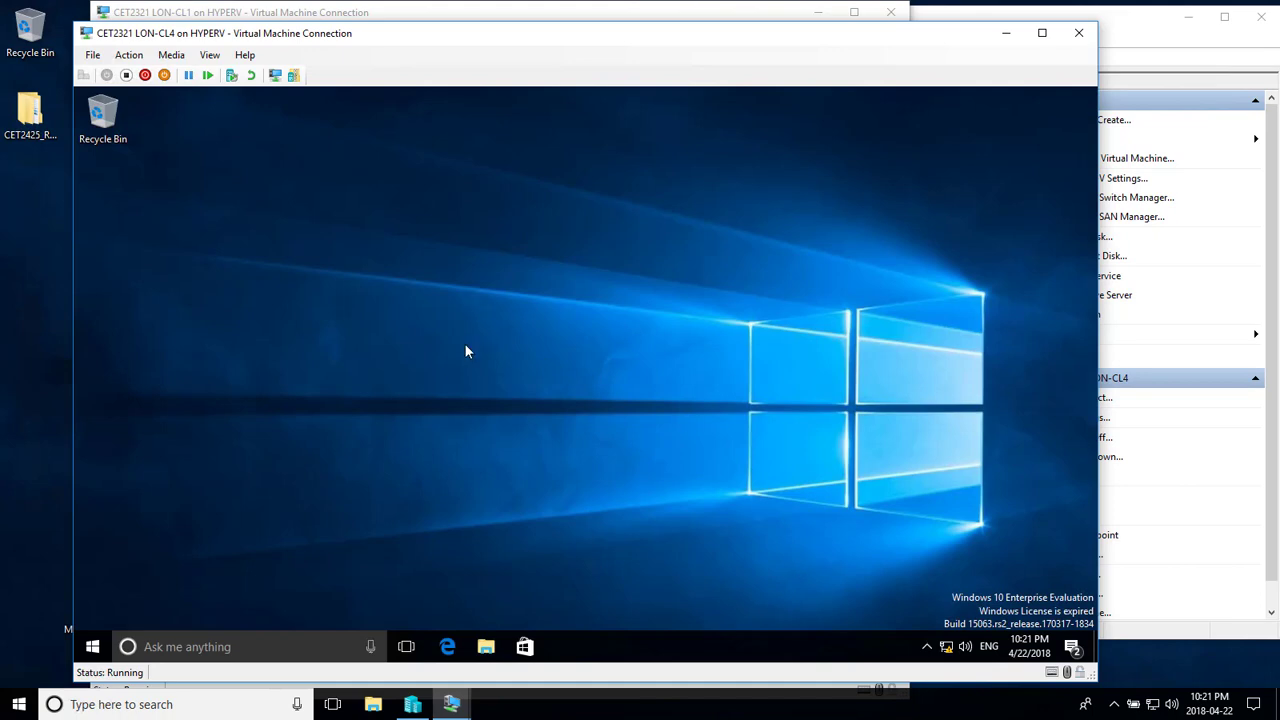
# - Search for Control Panel and go to Network and Internet > HomeGroup
pyautogui.click(249, 645)
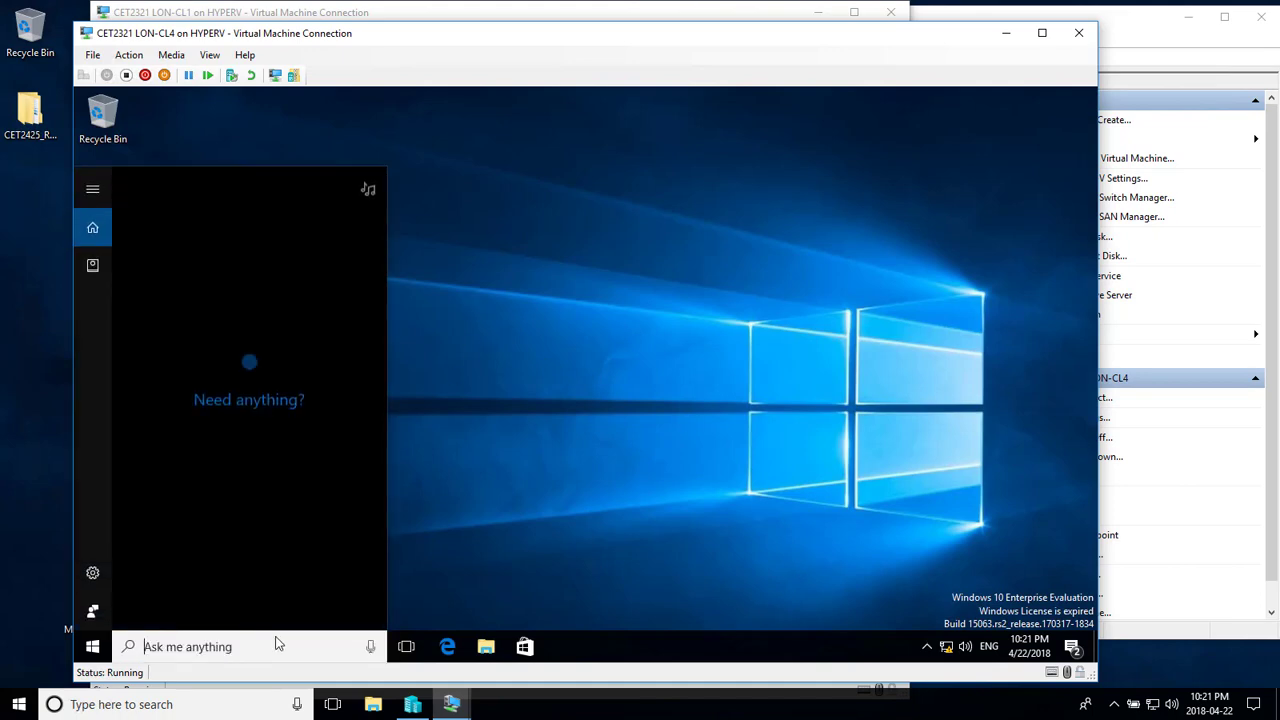
pyautogui.write('control')
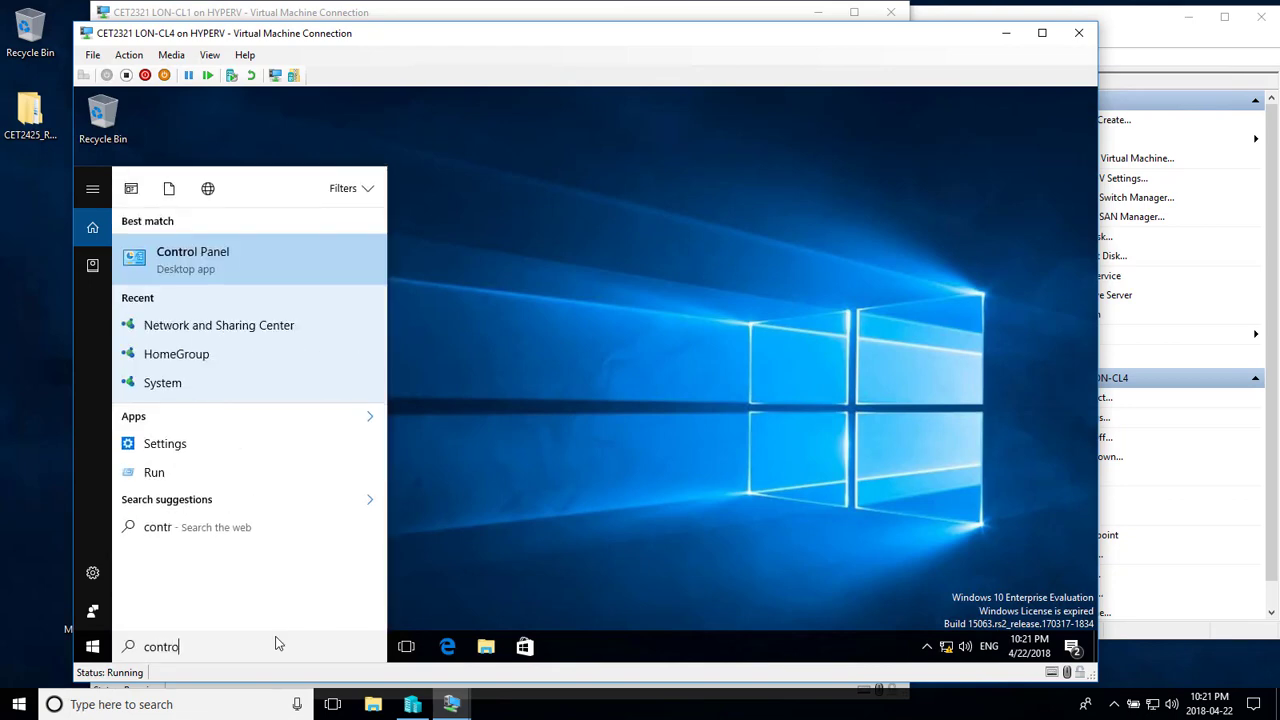
pyautogui.click(196, 250)
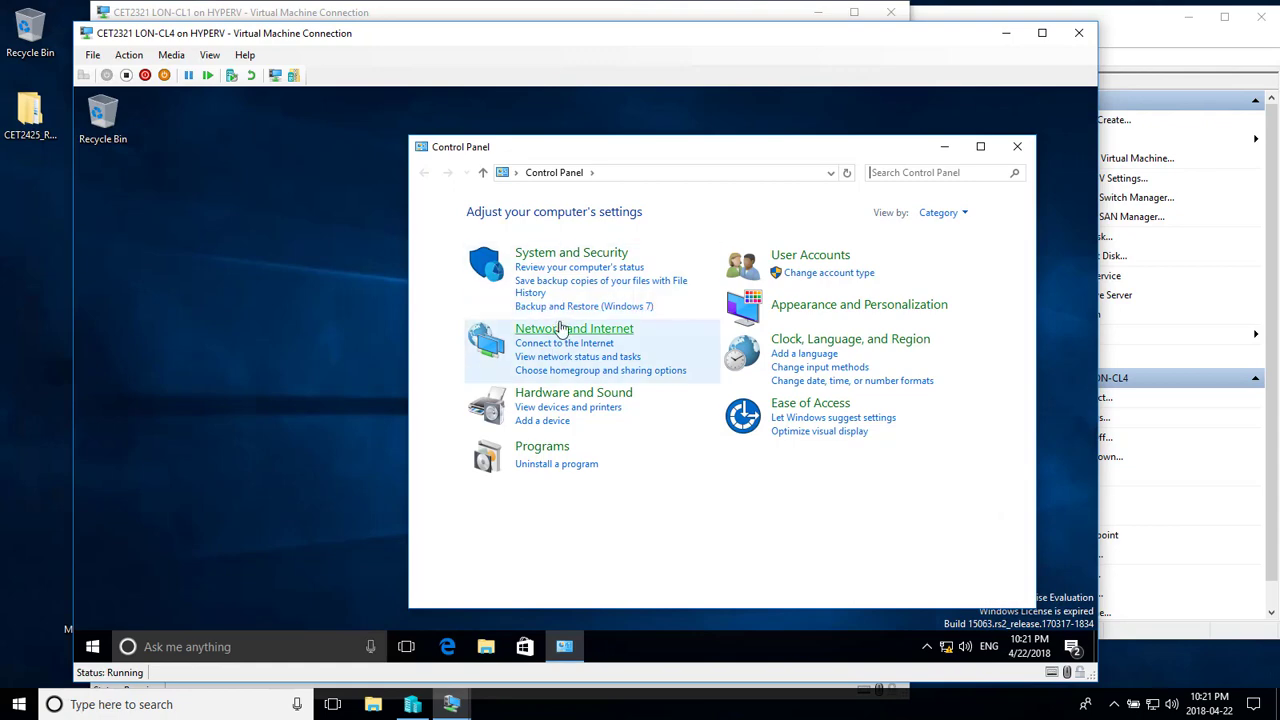
pyautogui.click(562, 330)
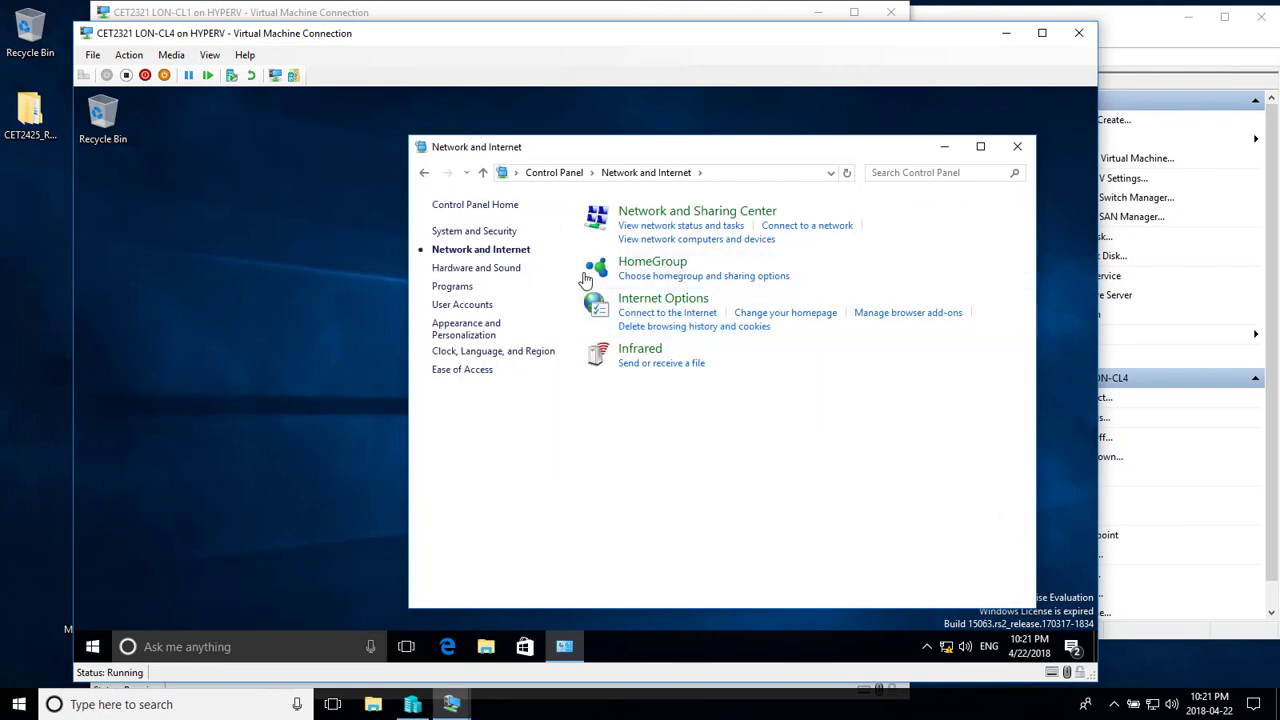
pyautogui.click(631, 268)
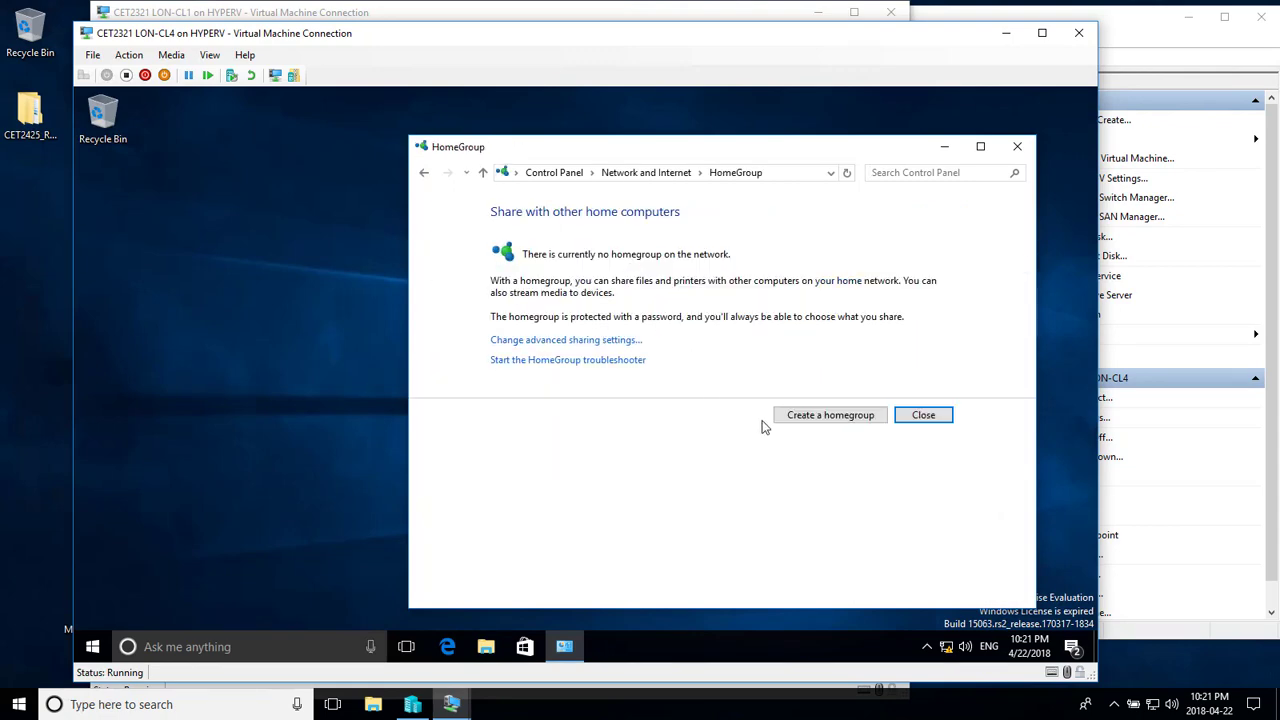
# - Create a homegroup sharing Pictures, Videos, Music and Printers & Devices, then close the window
pyautogui.click(818, 416)
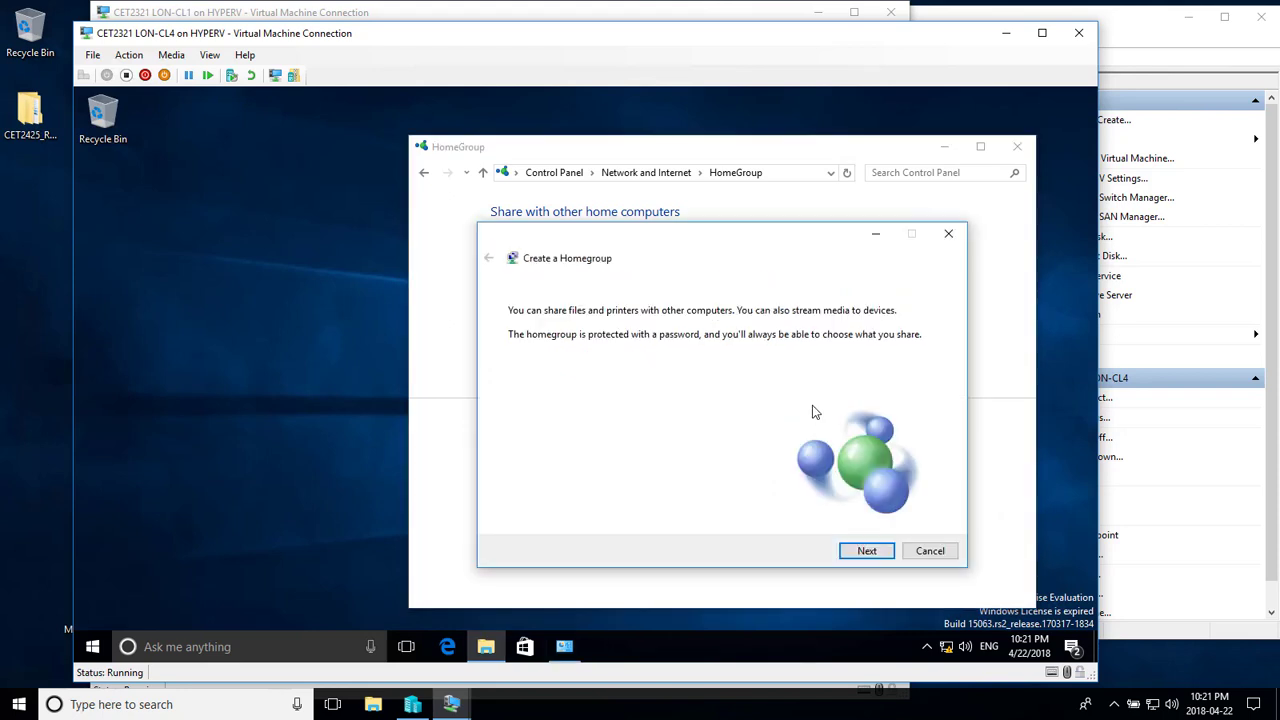
pyautogui.click(862, 556)
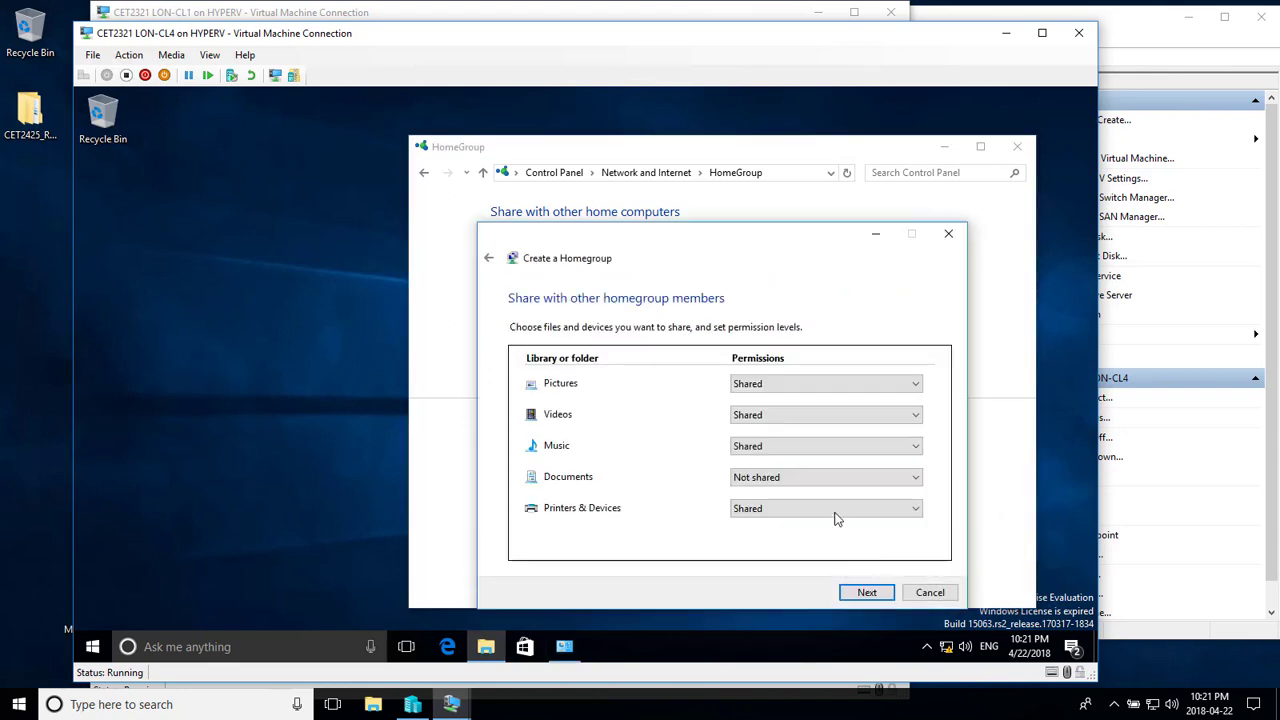
pyautogui.click(865, 592)
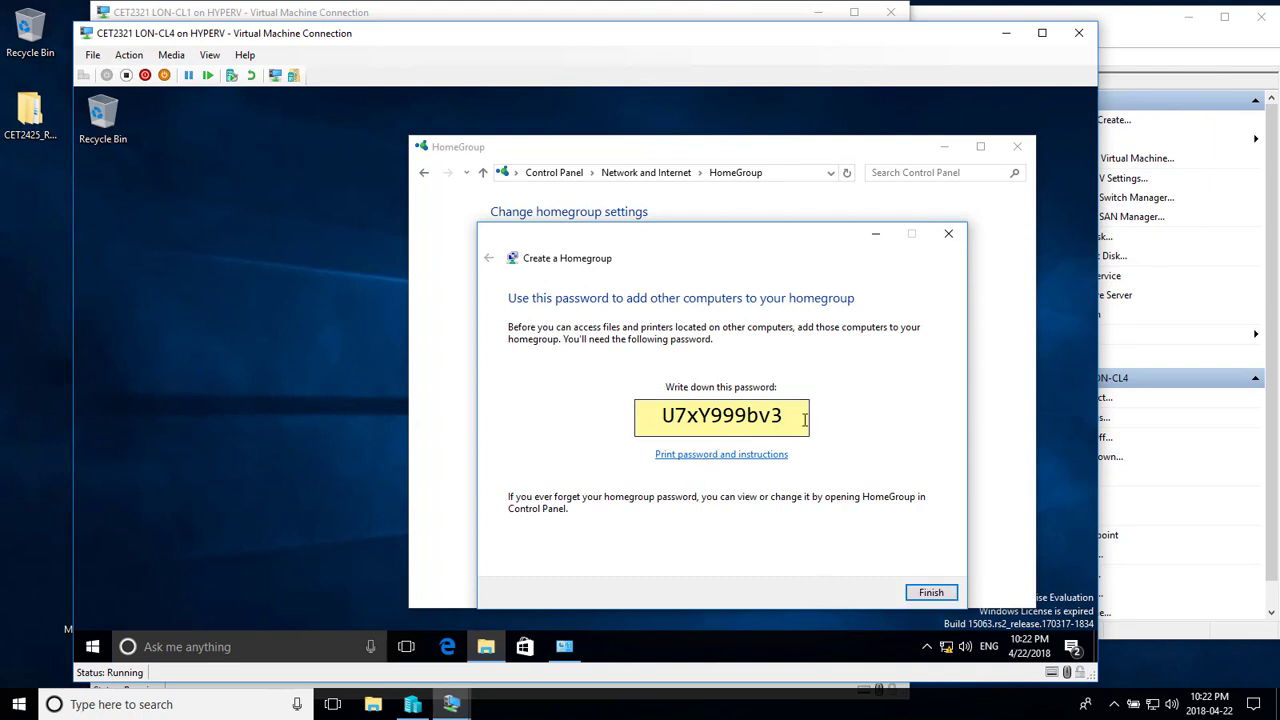
pyautogui.click(931, 592)
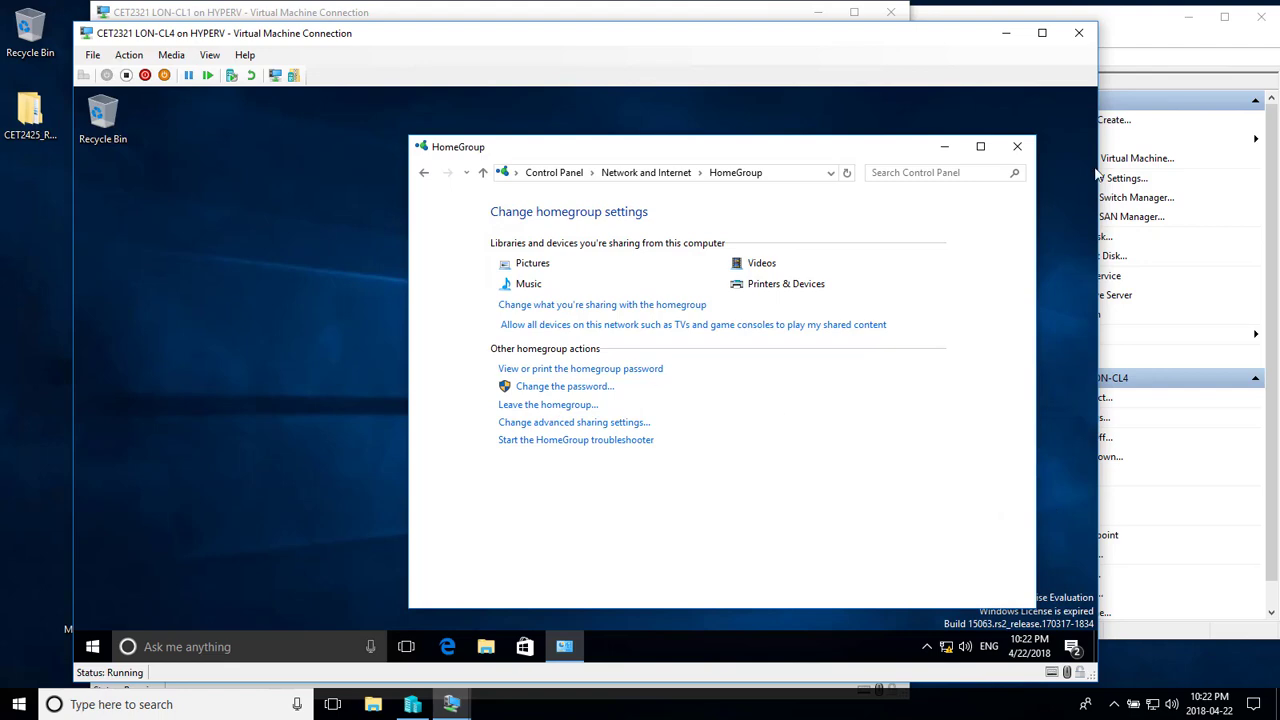
pyautogui.click(1017, 146)
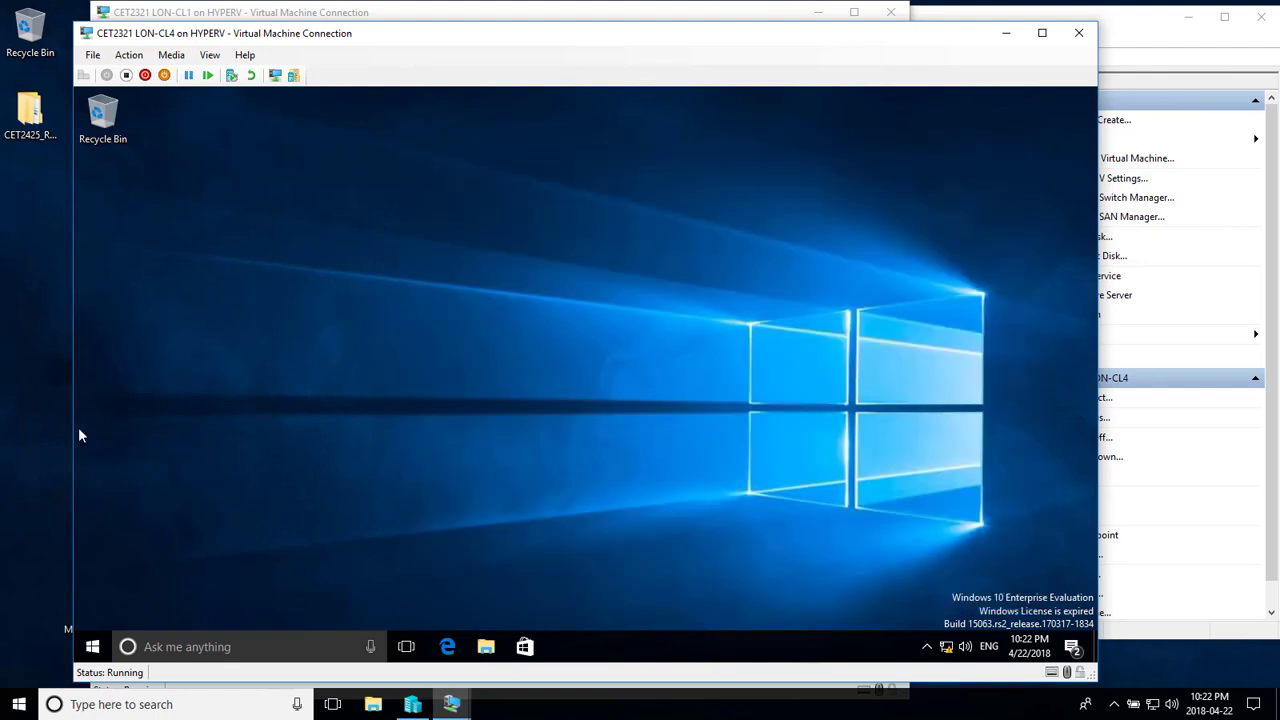